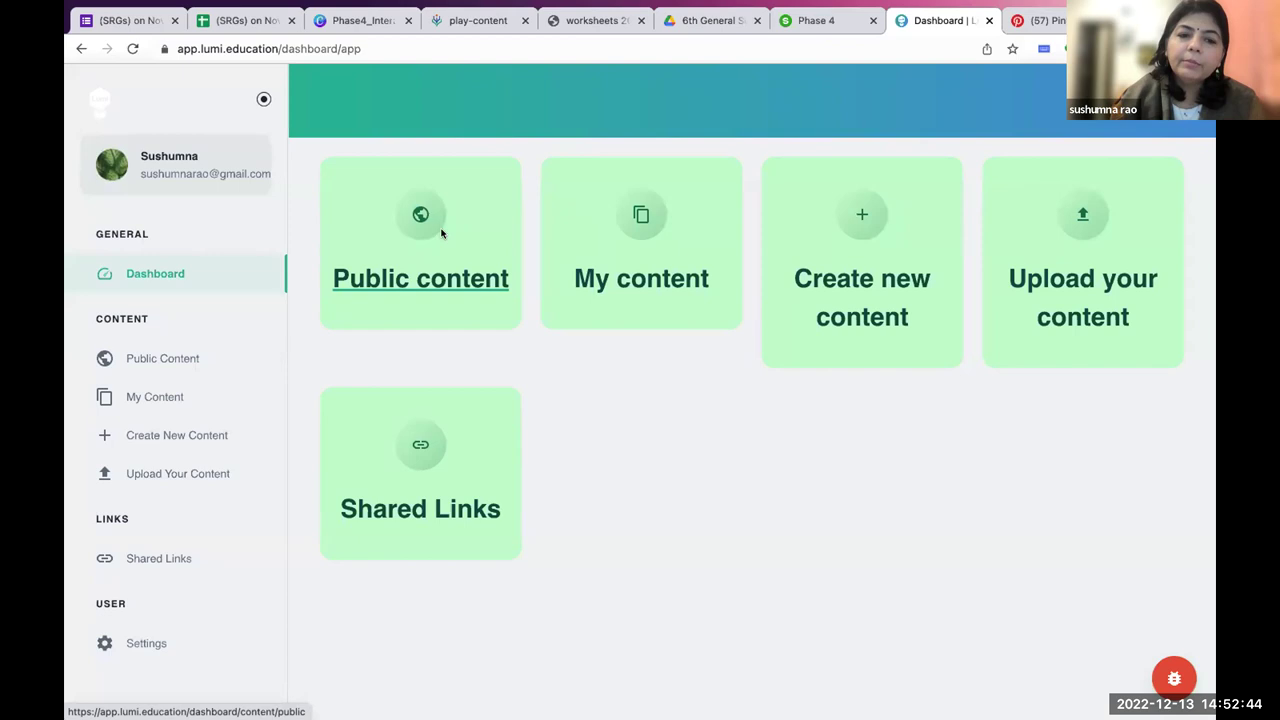
{"action": "left_click", "coordinate": [444, 279]}
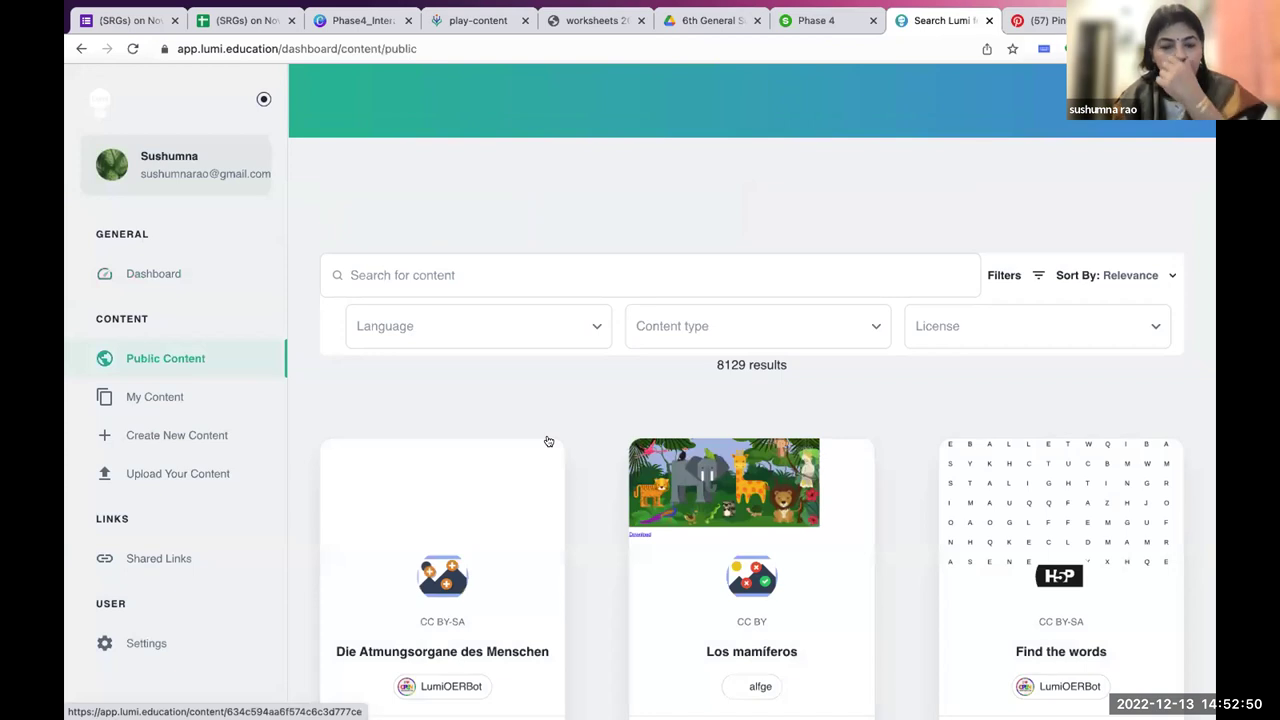
{"action": "left_click", "coordinate": [137, 274]}
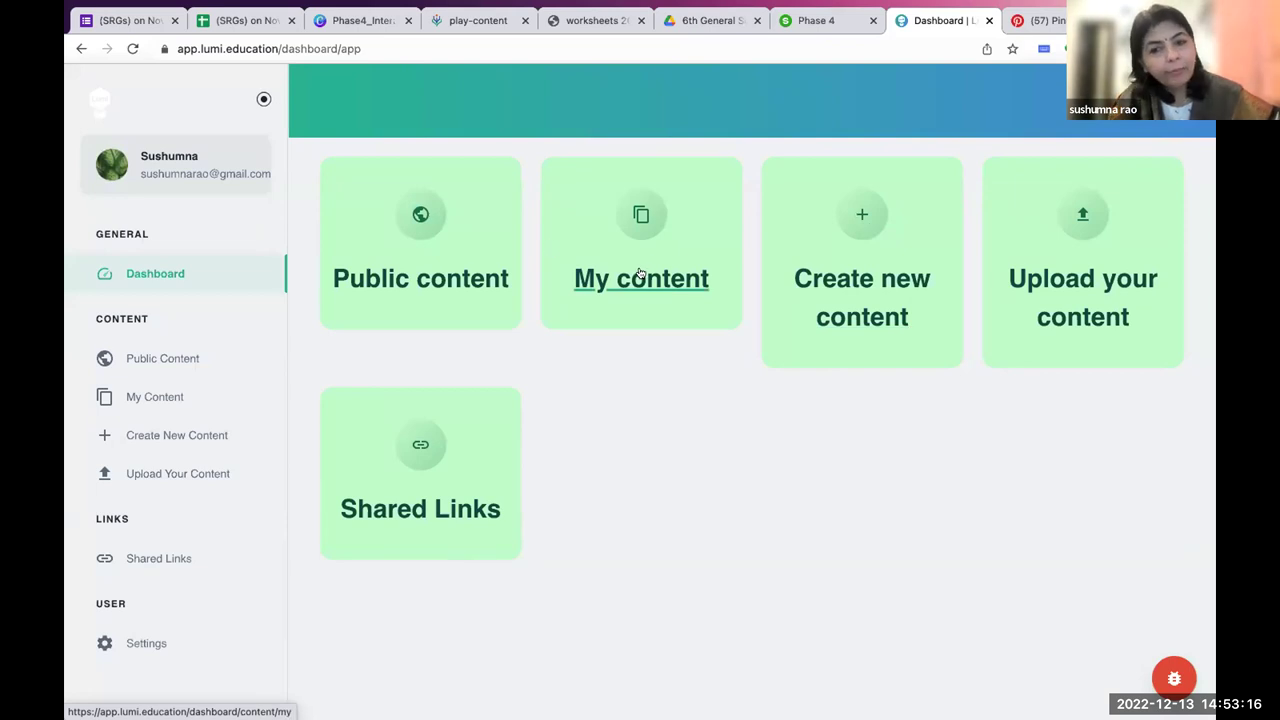
Start new content and browse the H5P content types such as Interactive Video and Multiple Choice
{"action": "left_click", "coordinate": [843, 283]}
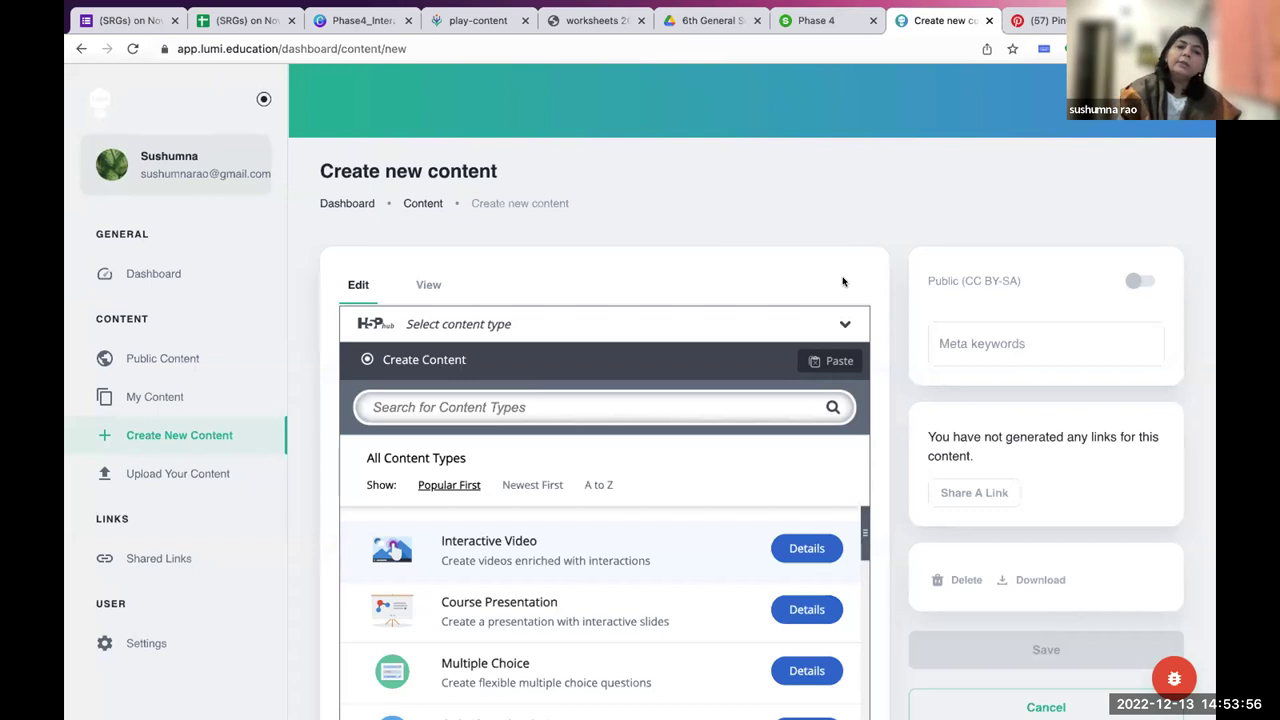
{"action": "scroll", "coordinate": [655, 559], "scroll_direction": "down", "scroll_amount": 5}
{"action": "scroll", "coordinate": [655, 559], "scroll_direction": "down", "scroll_amount": 1}
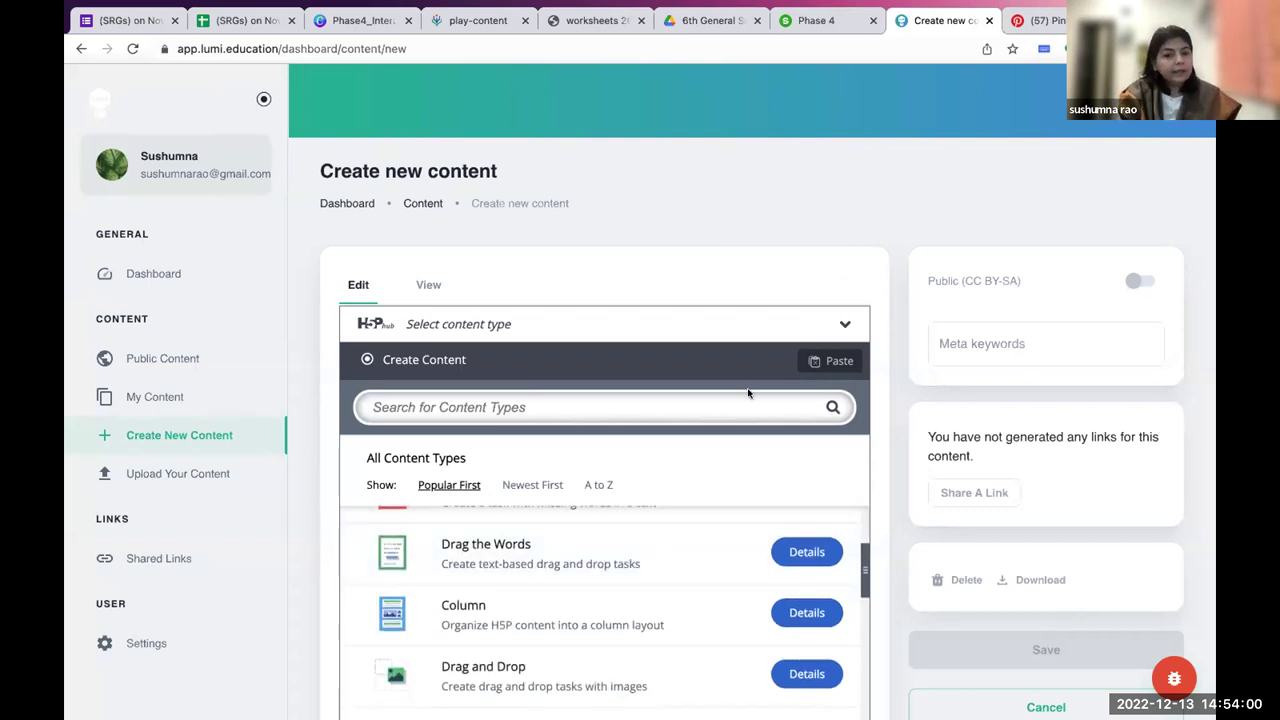
{"action": "scroll", "coordinate": [748, 393], "scroll_direction": "down", "scroll_amount": 3}
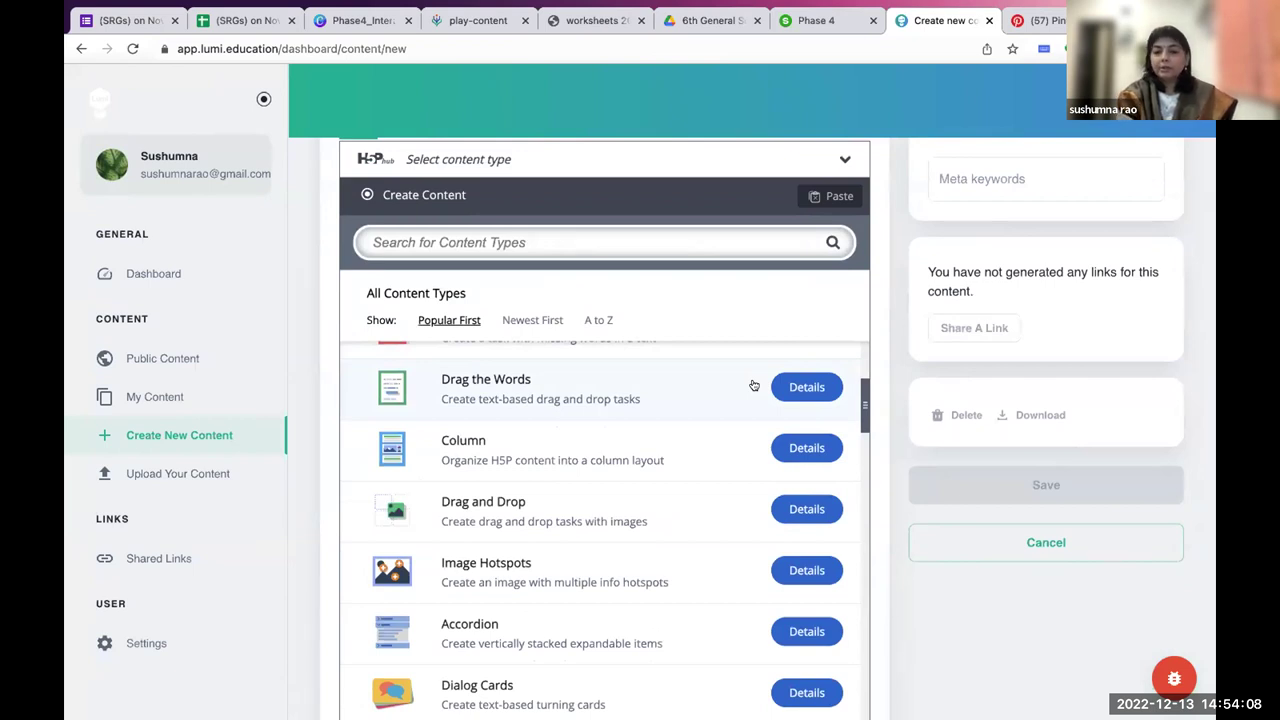
{"action": "scroll", "coordinate": [754, 386], "scroll_direction": "up", "scroll_amount": 5}
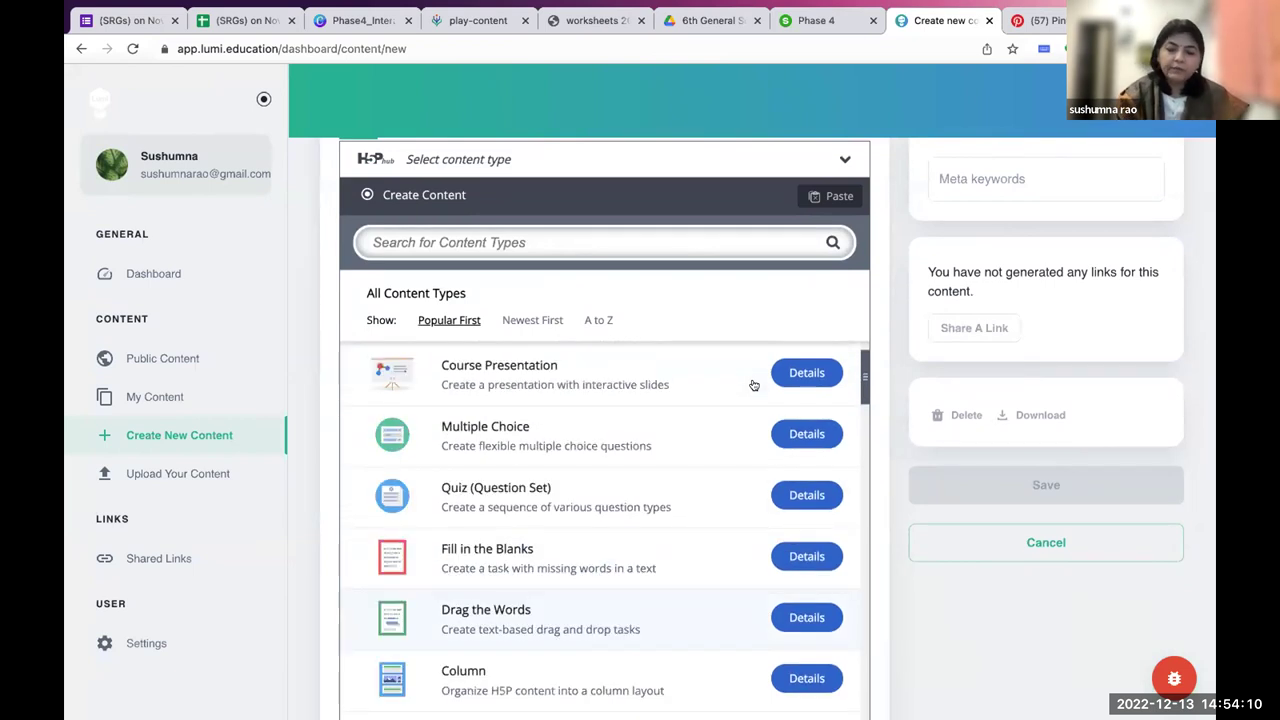
{"action": "scroll", "coordinate": [754, 386], "scroll_direction": "down", "scroll_amount": 2}
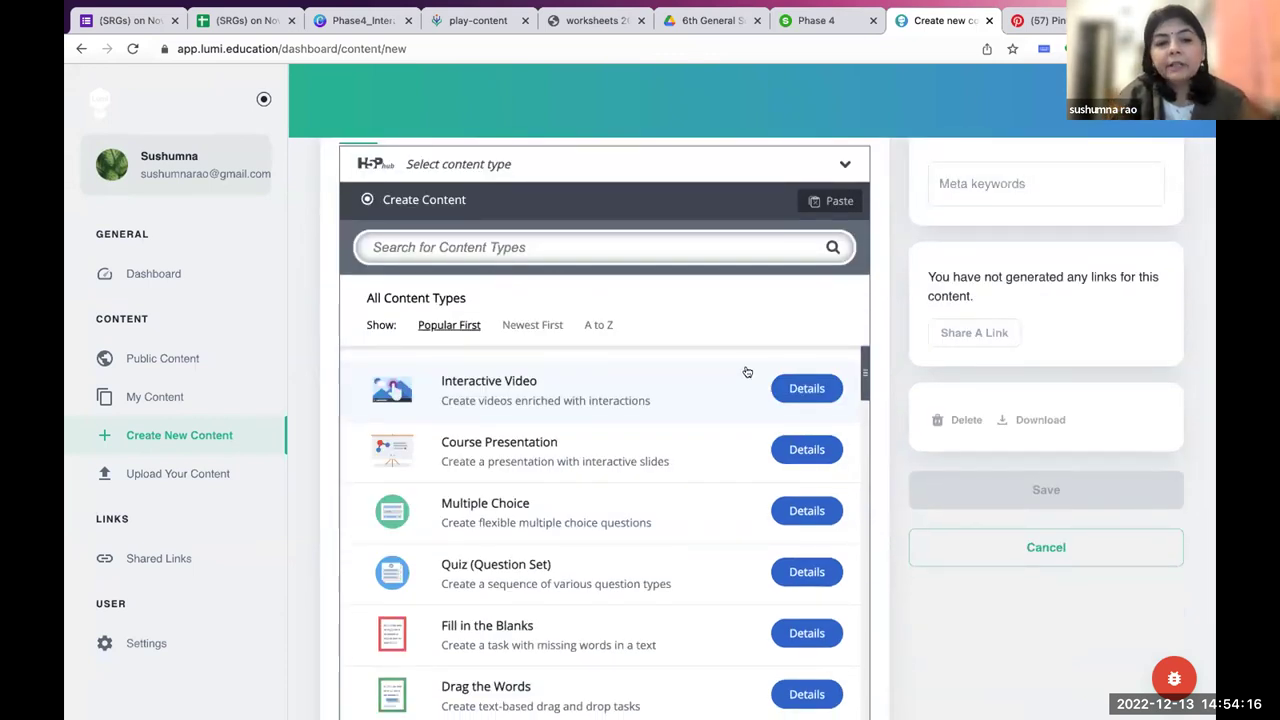
{"action": "left_click", "coordinate": [432, 242]}
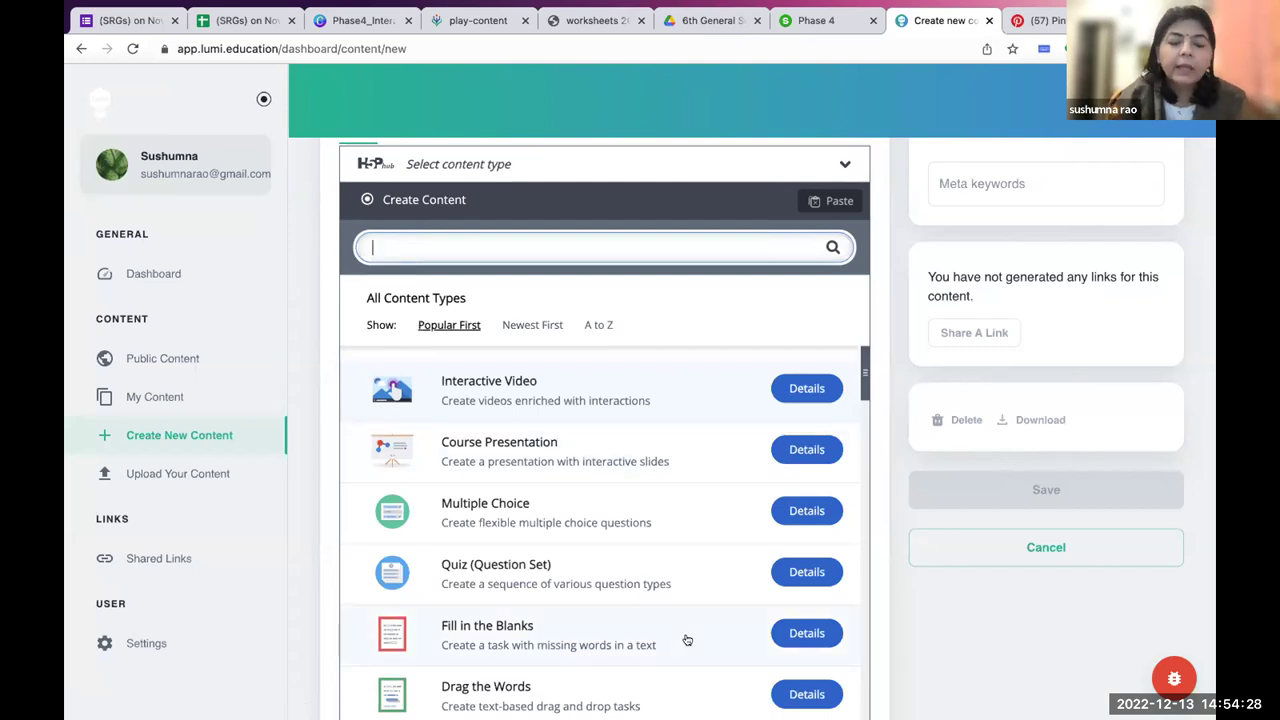
{"action": "scroll", "coordinate": [686, 640], "scroll_direction": "down", "scroll_amount": 2}
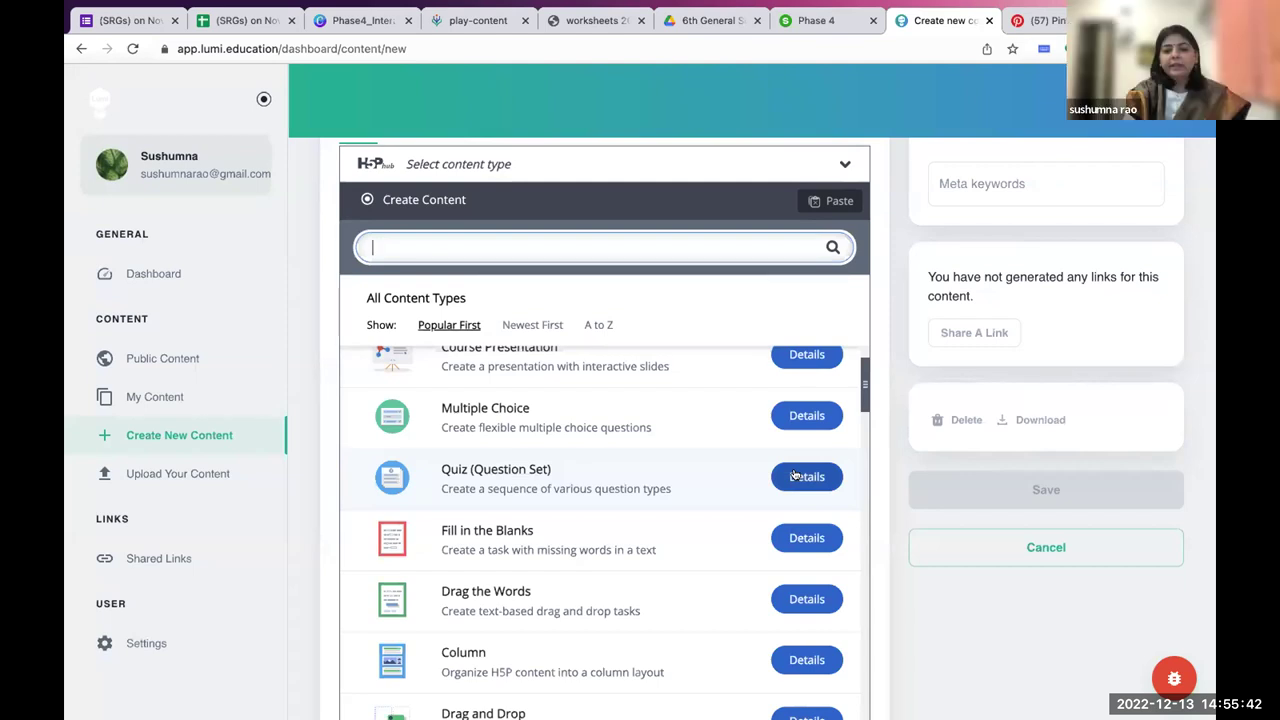
{"action": "scroll", "coordinate": [643, 487], "scroll_direction": "up", "scroll_amount": 2}
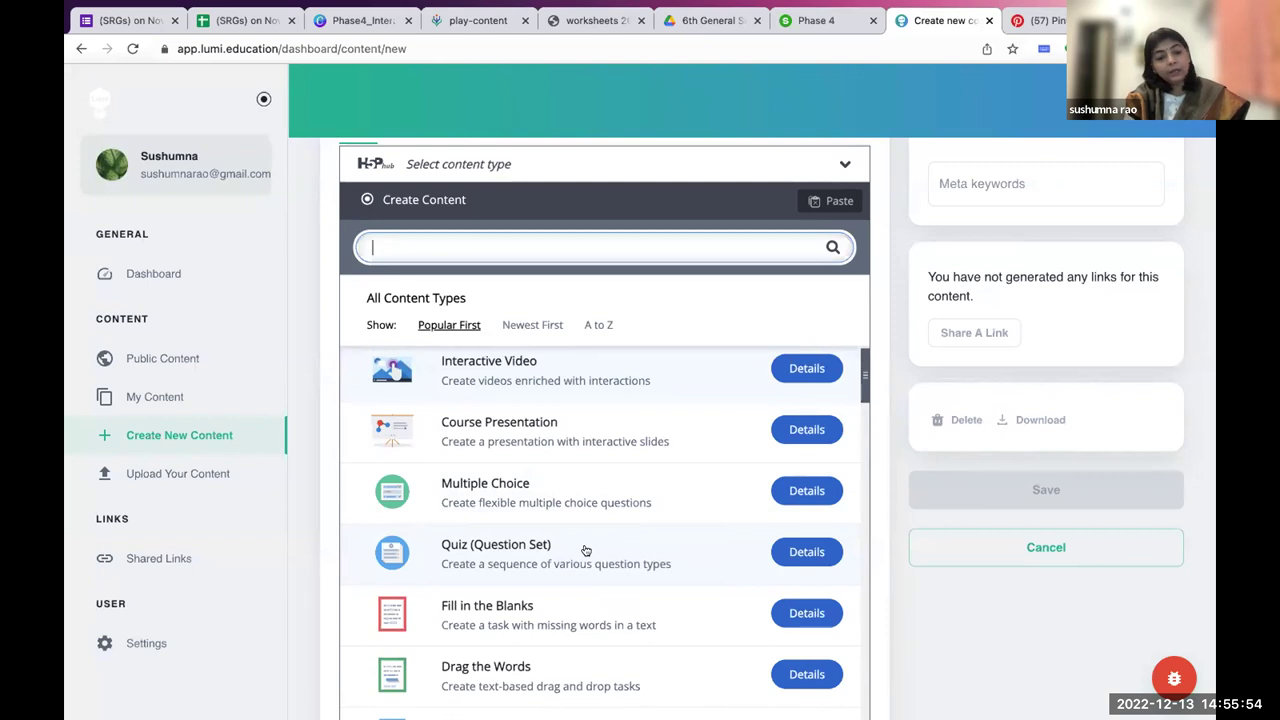
{"action": "scroll", "coordinate": [586, 550], "scroll_direction": "down", "scroll_amount": 2}
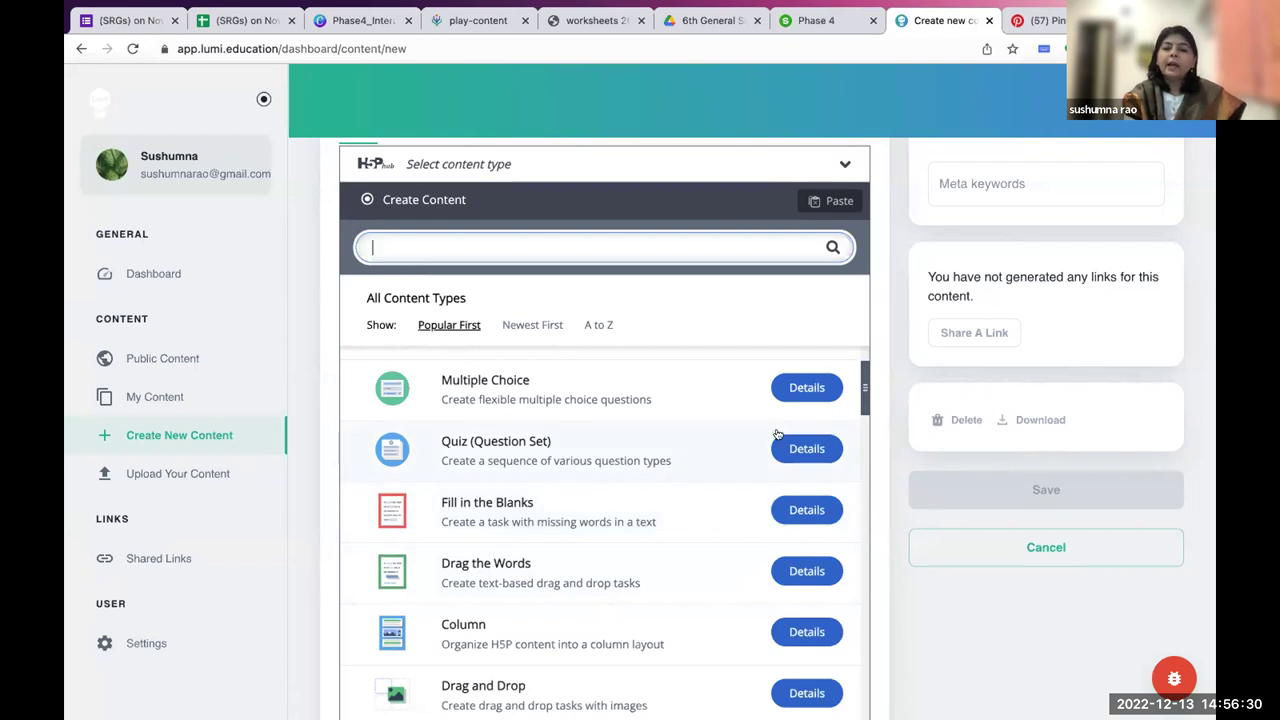
Open the Quiz (Question Set) details and expand its full description
{"action": "left_click", "coordinate": [806, 449]}
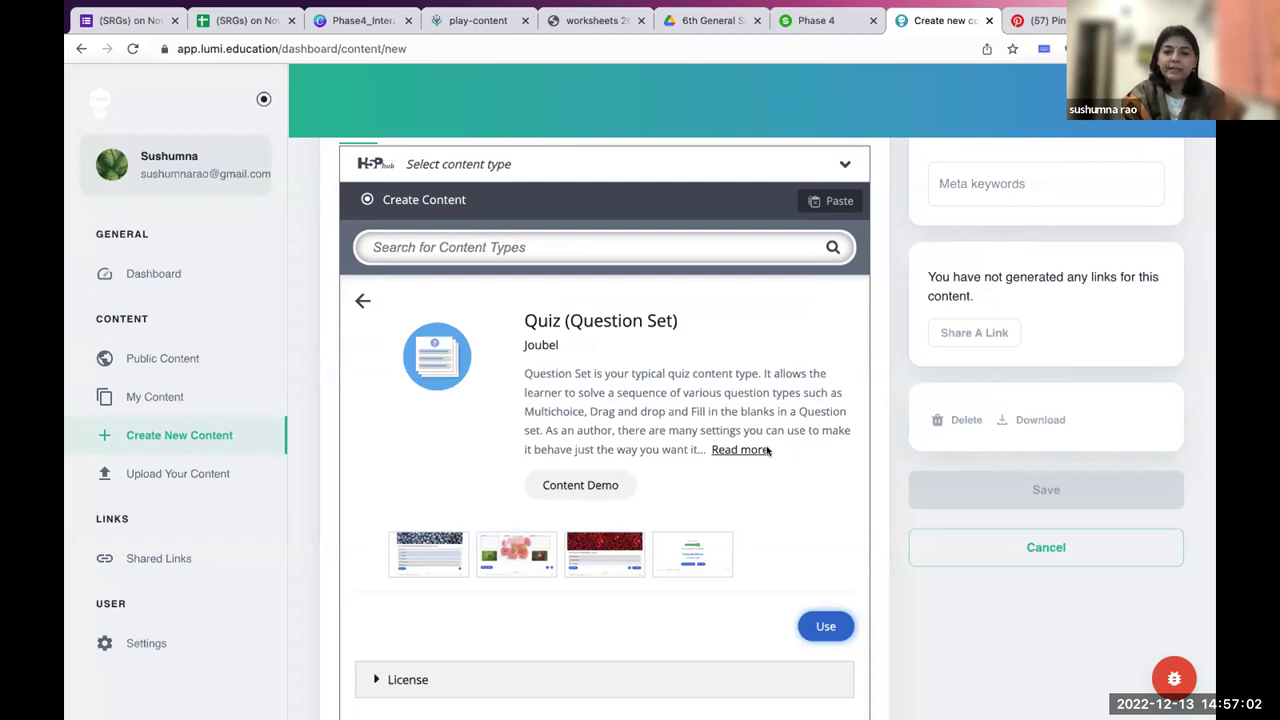
{"action": "left_click", "coordinate": [752, 449]}
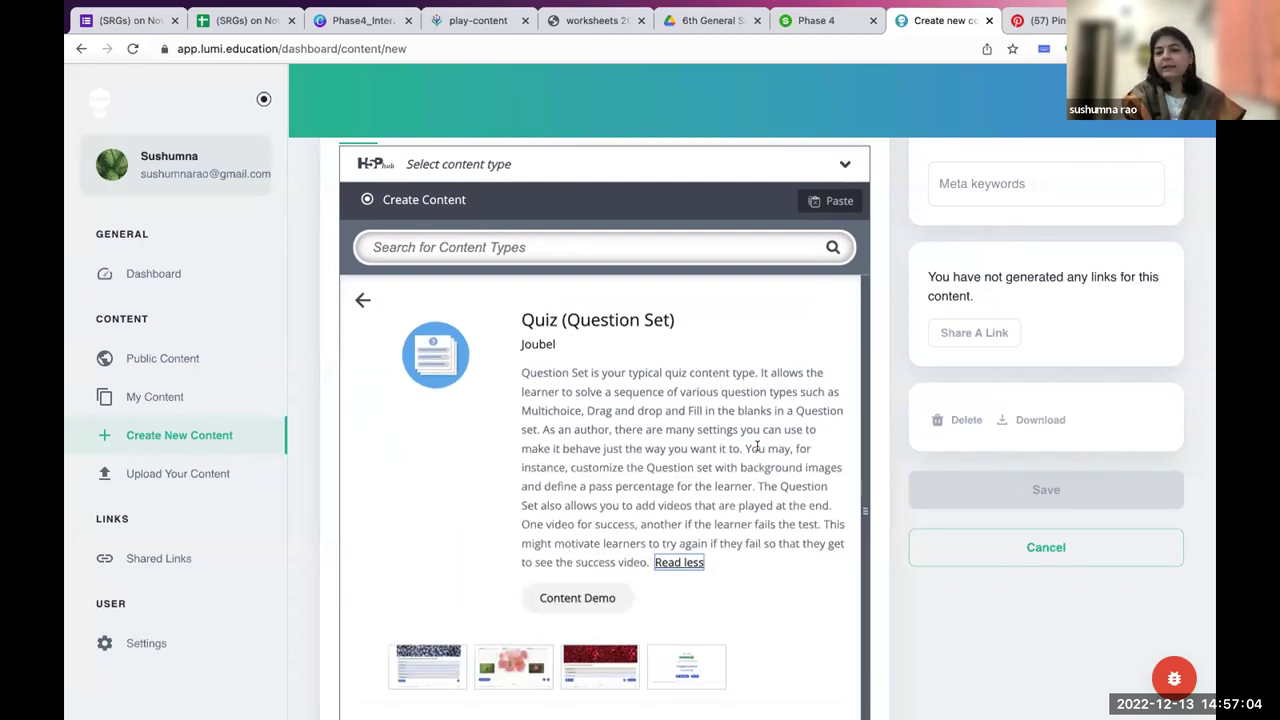
{"action": "scroll", "coordinate": [757, 446], "scroll_direction": "down", "scroll_amount": 1}
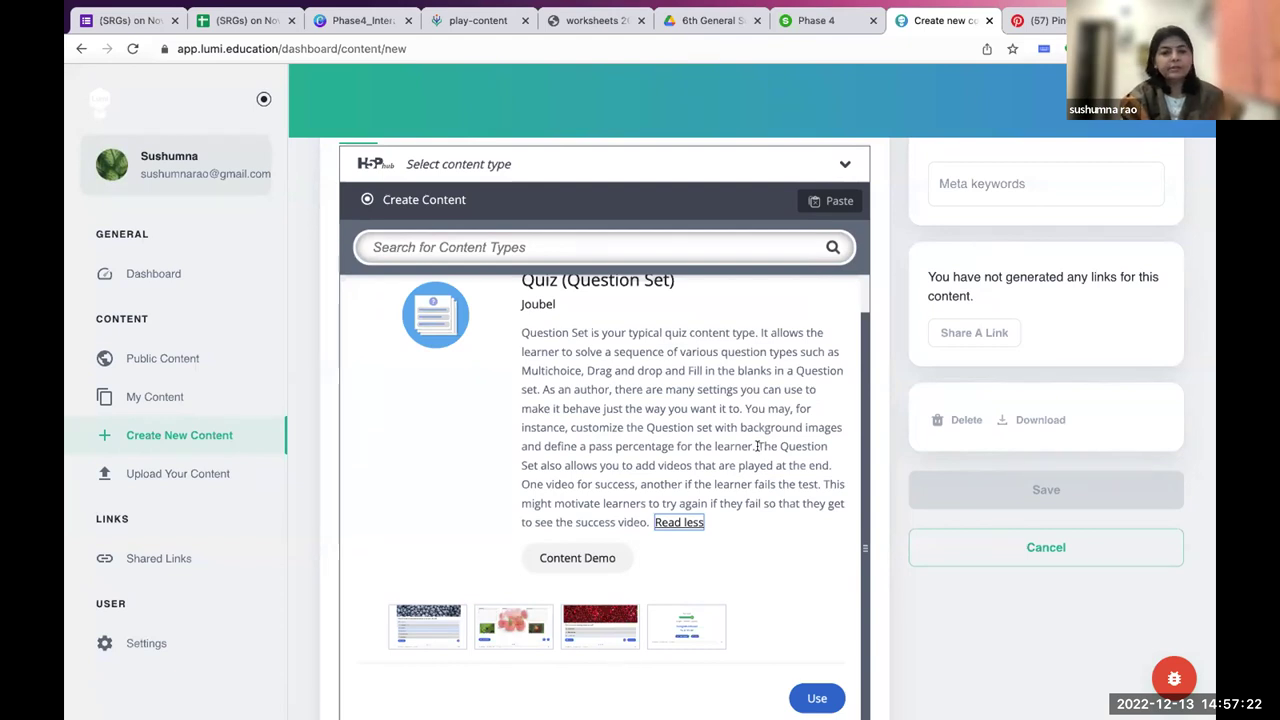
{"action": "scroll", "coordinate": [757, 446], "scroll_direction": "up", "scroll_amount": 1}
{"action": "scroll", "coordinate": [757, 446], "scroll_direction": "down", "scroll_amount": 1}
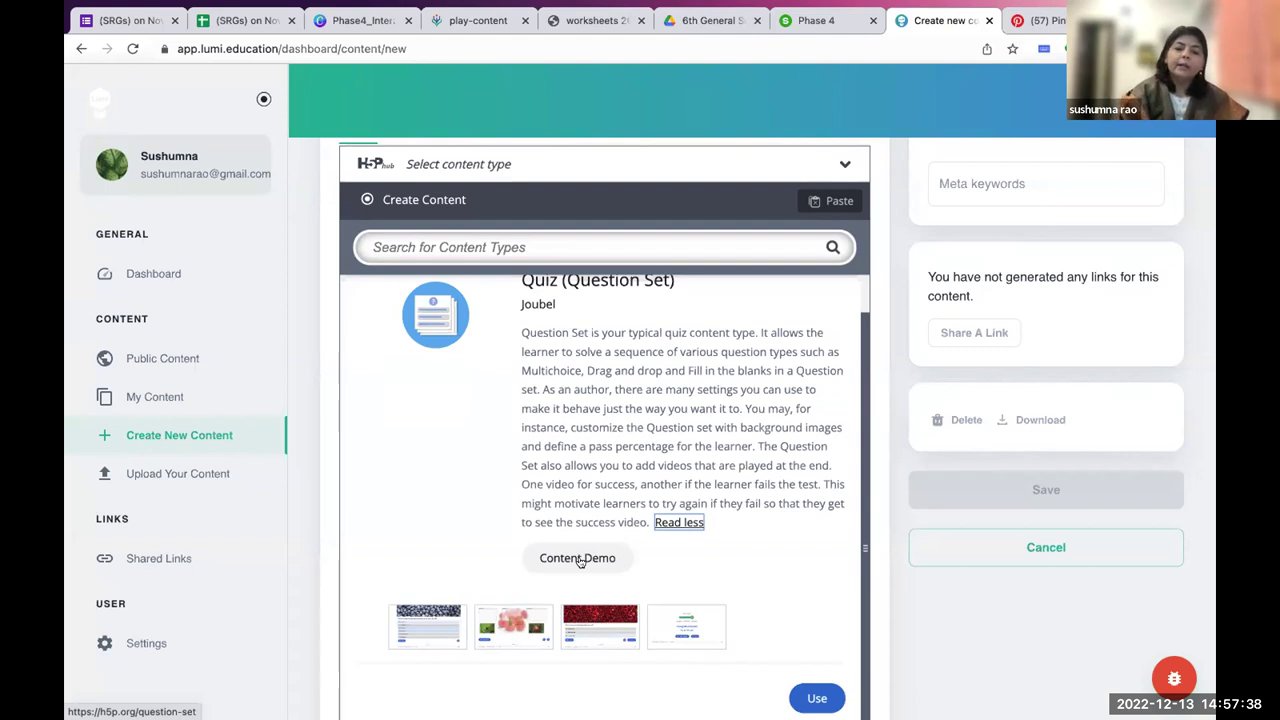
Preview the two Question Set example screenshots and scroll down to the Use button
{"action": "left_click", "coordinate": [431, 627]}
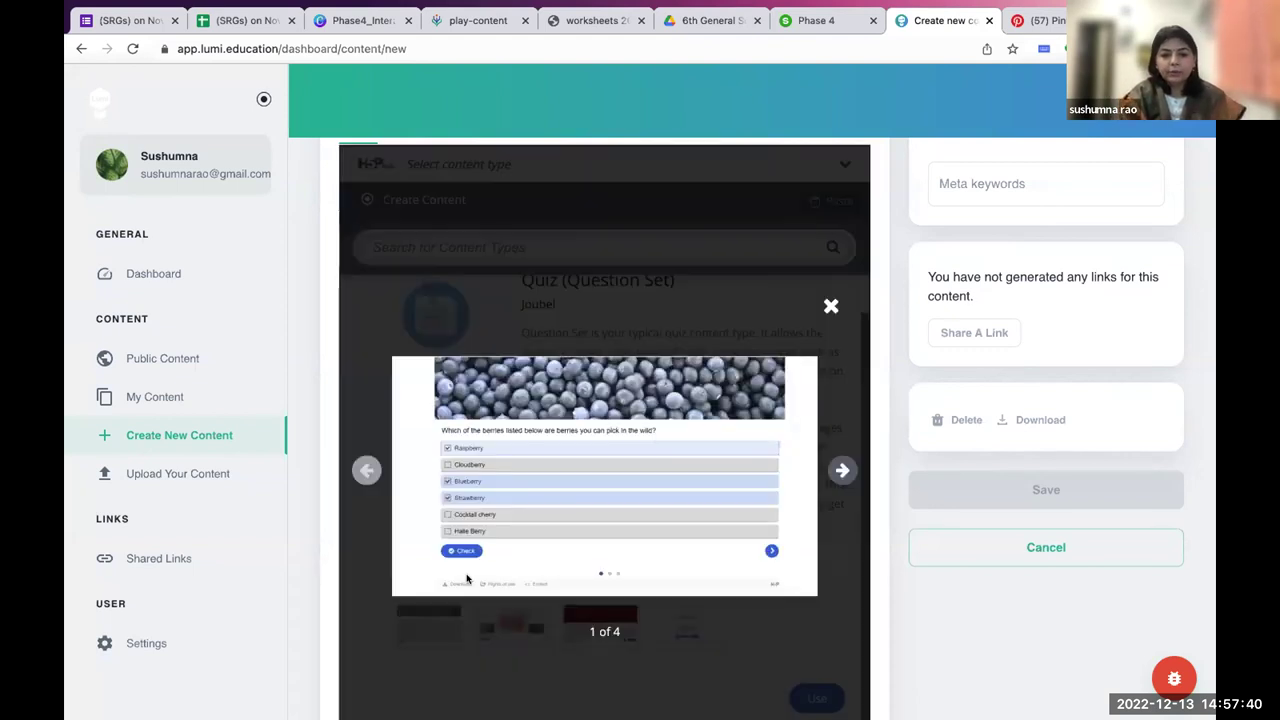
{"action": "left_click", "coordinate": [829, 305]}
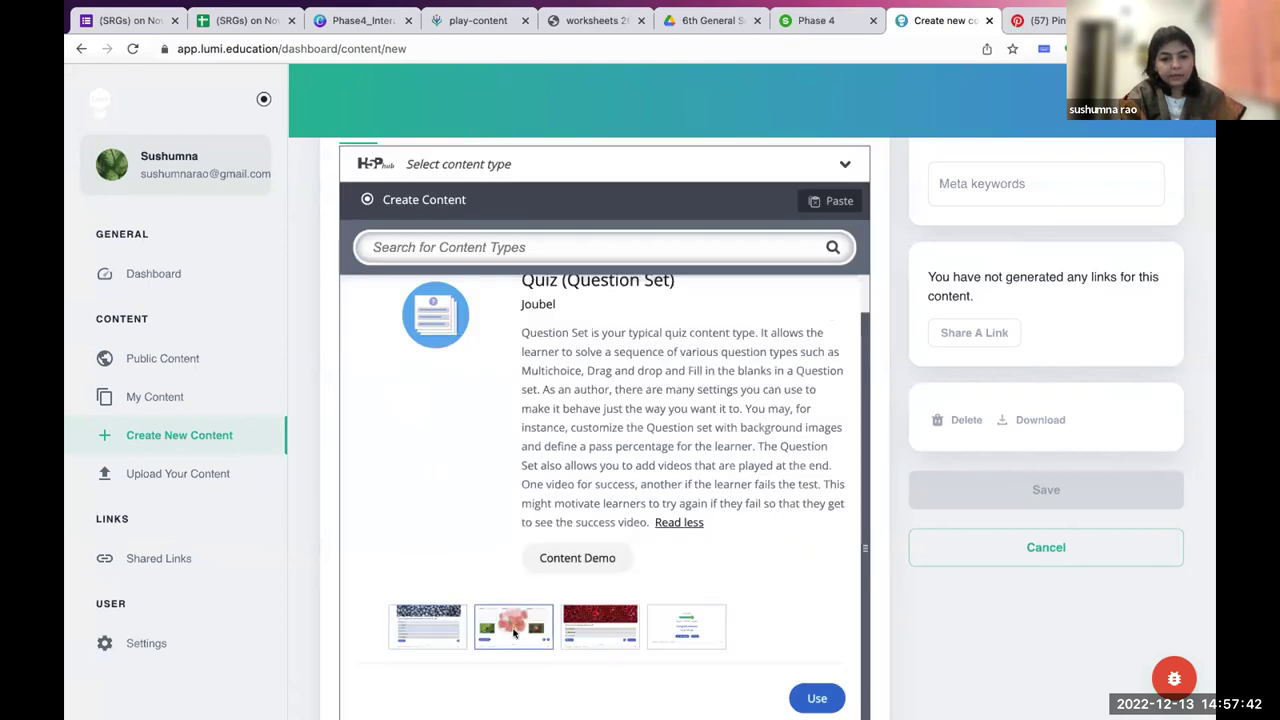
{"action": "left_click", "coordinate": [513, 628]}
{"action": "left_click", "coordinate": [830, 305]}
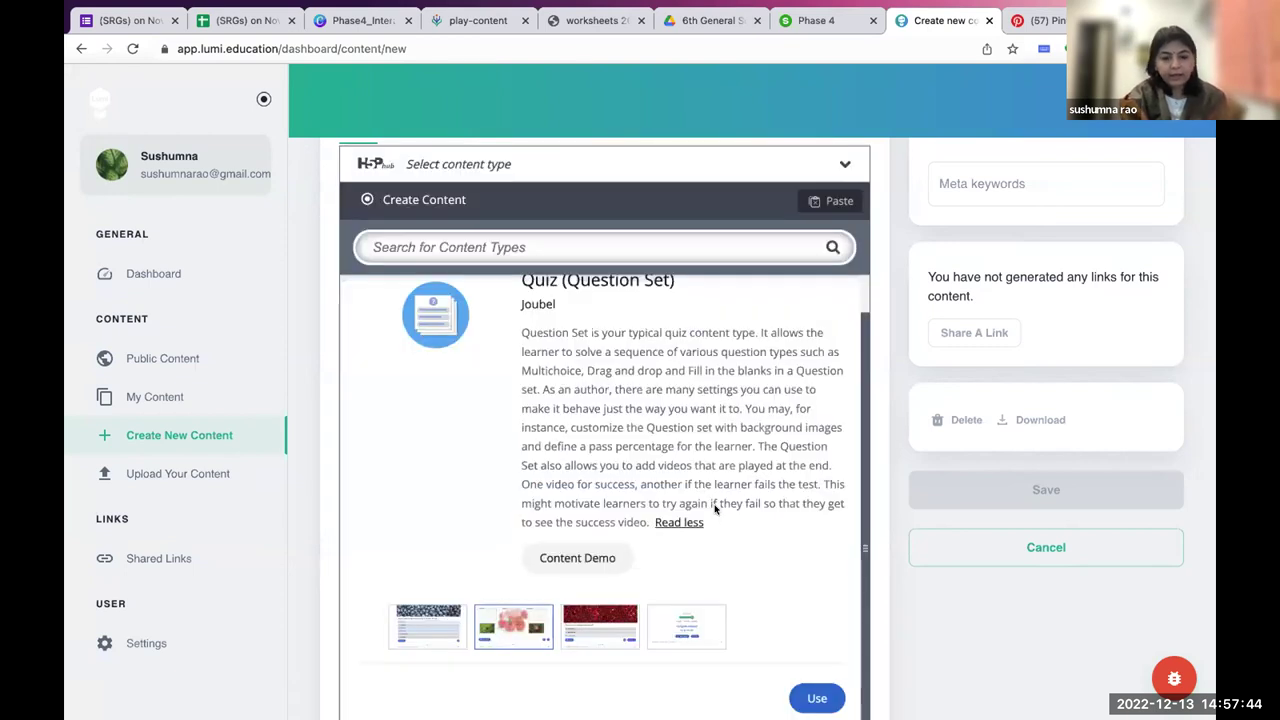
{"action": "scroll", "coordinate": [748, 556], "scroll_direction": "down", "scroll_amount": 3}
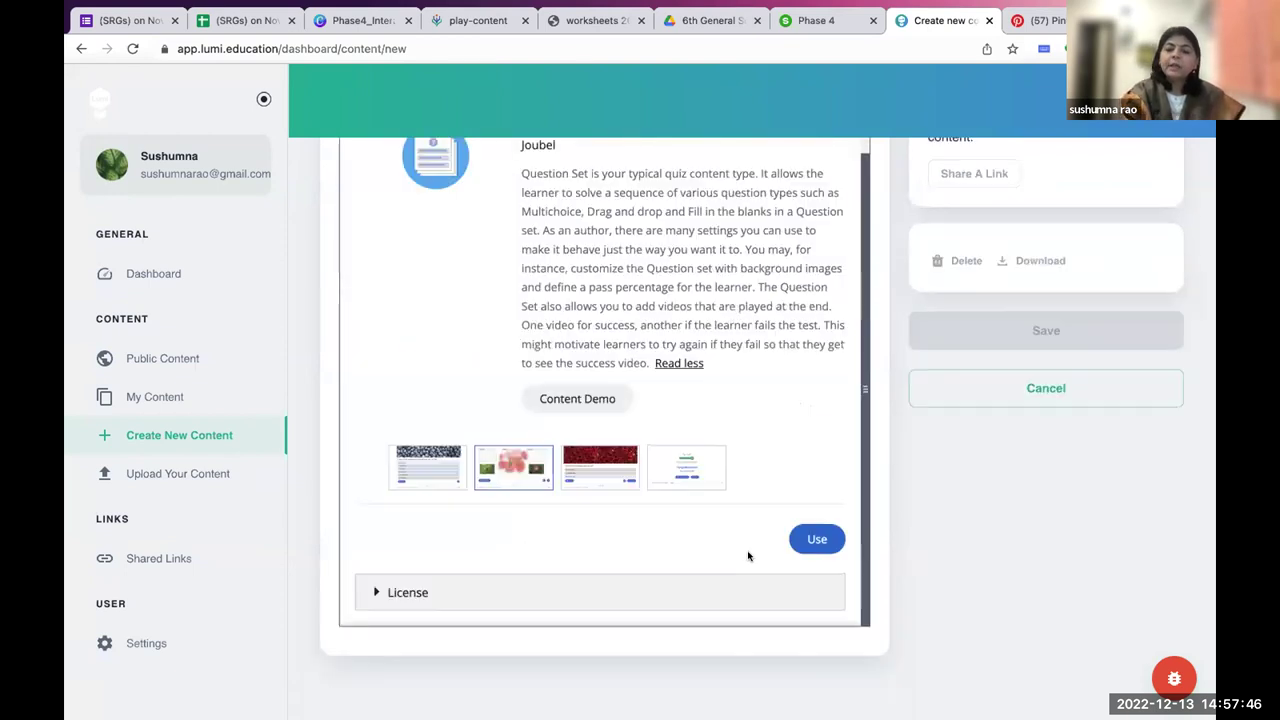
Start a new Quiz (Question Set) and enter 'General Science' as its title
{"action": "left_click", "coordinate": [817, 538]}
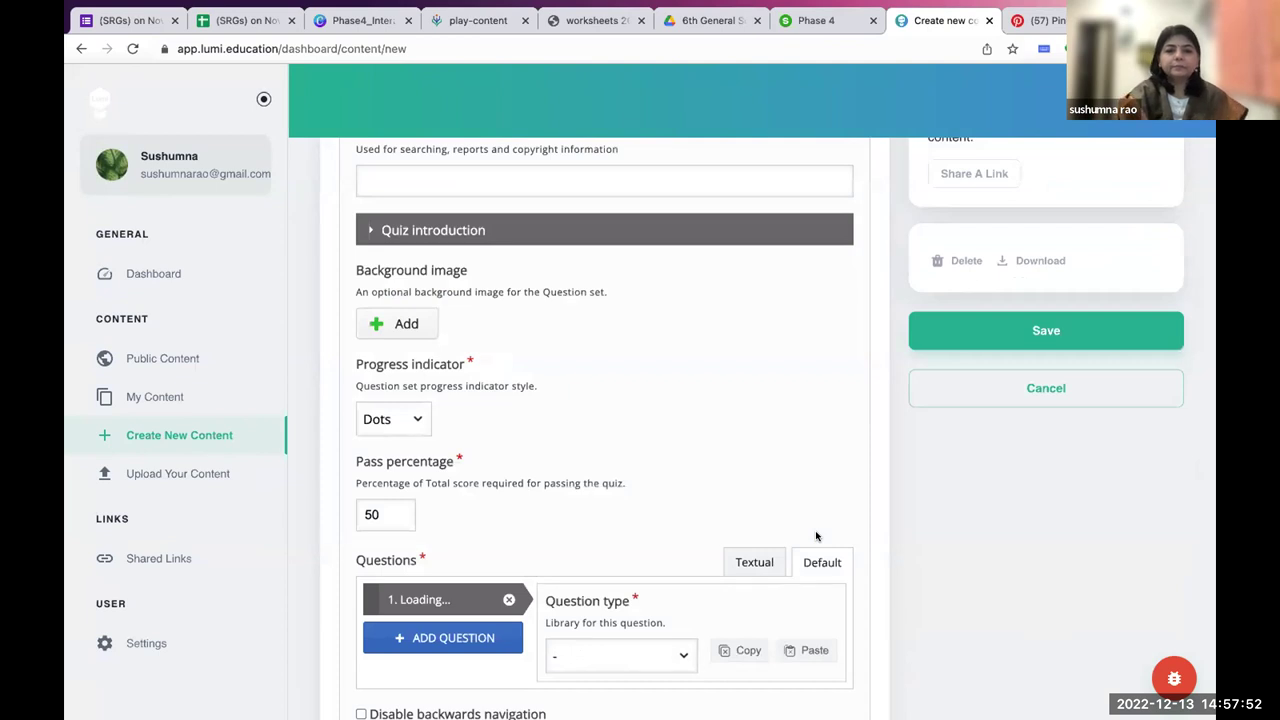
{"action": "scroll", "coordinate": [816, 537], "scroll_direction": "up", "scroll_amount": 5}
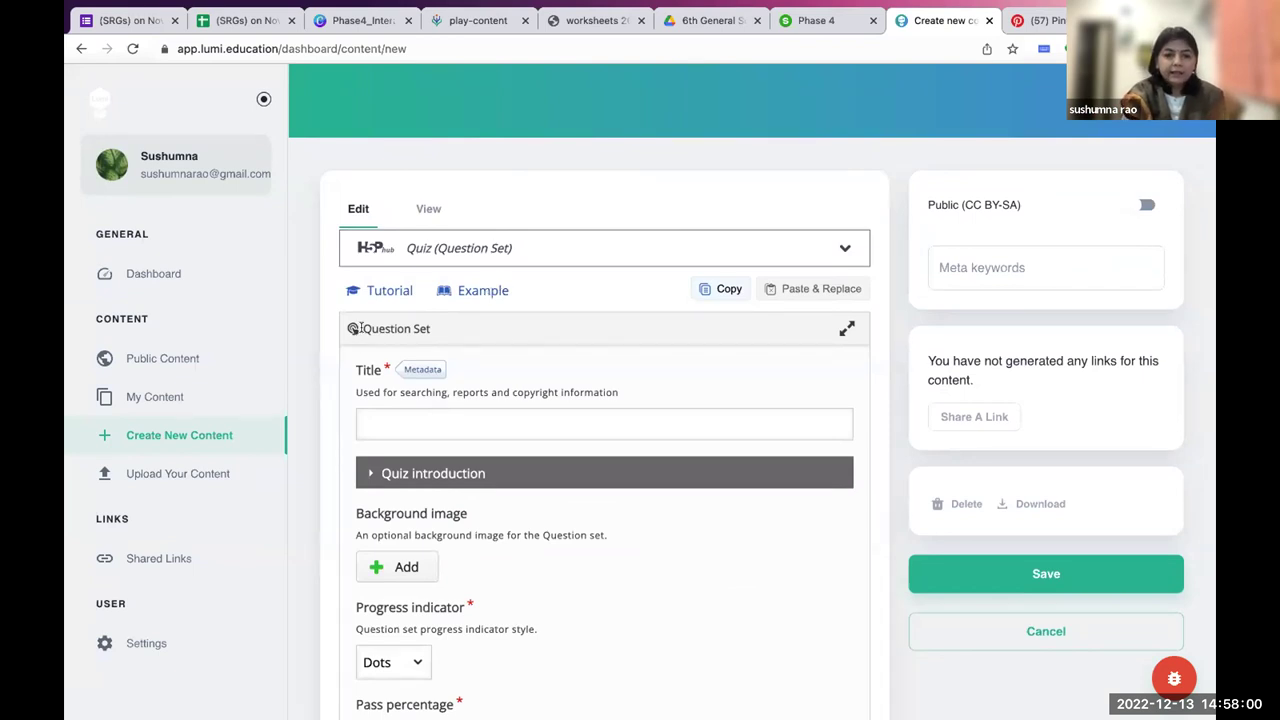
{"action": "left_click_drag", "start_coordinate": [360, 330], "coordinate": [437, 328]}
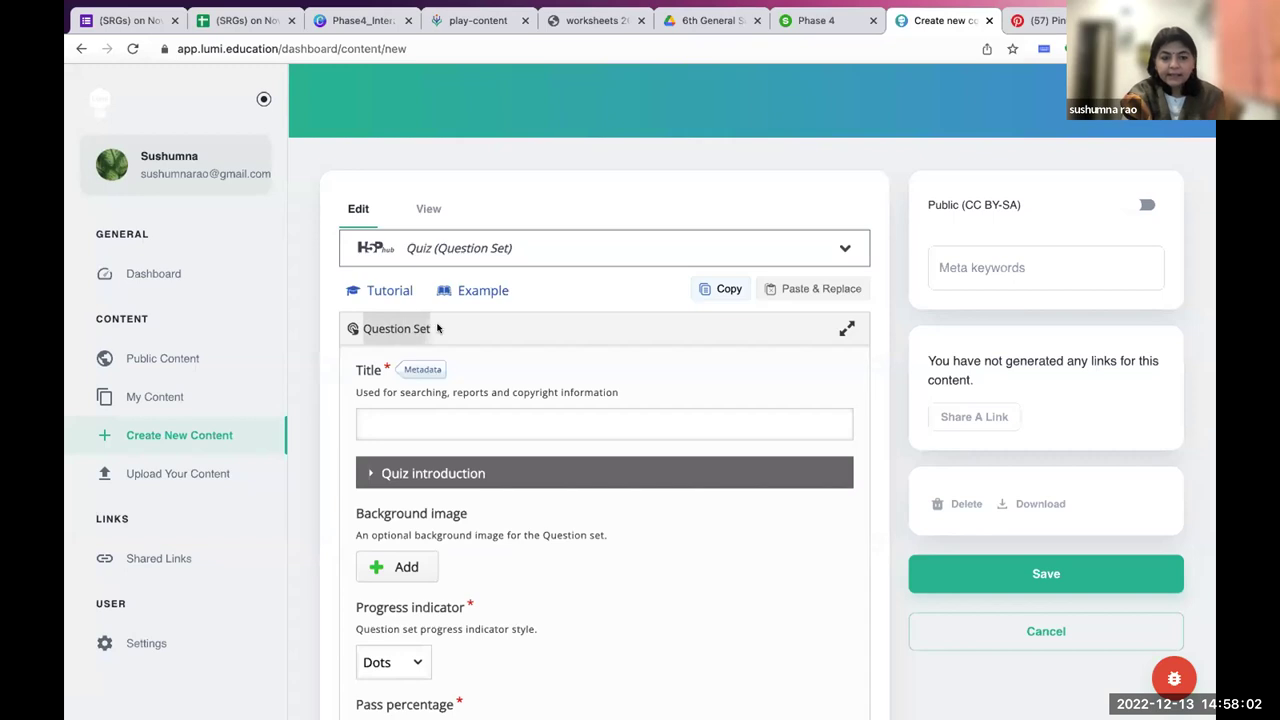
{"action": "left_click", "coordinate": [530, 420]}
{"action": "scroll", "coordinate": [530, 420], "scroll_direction": "down", "scroll_amount": 2}
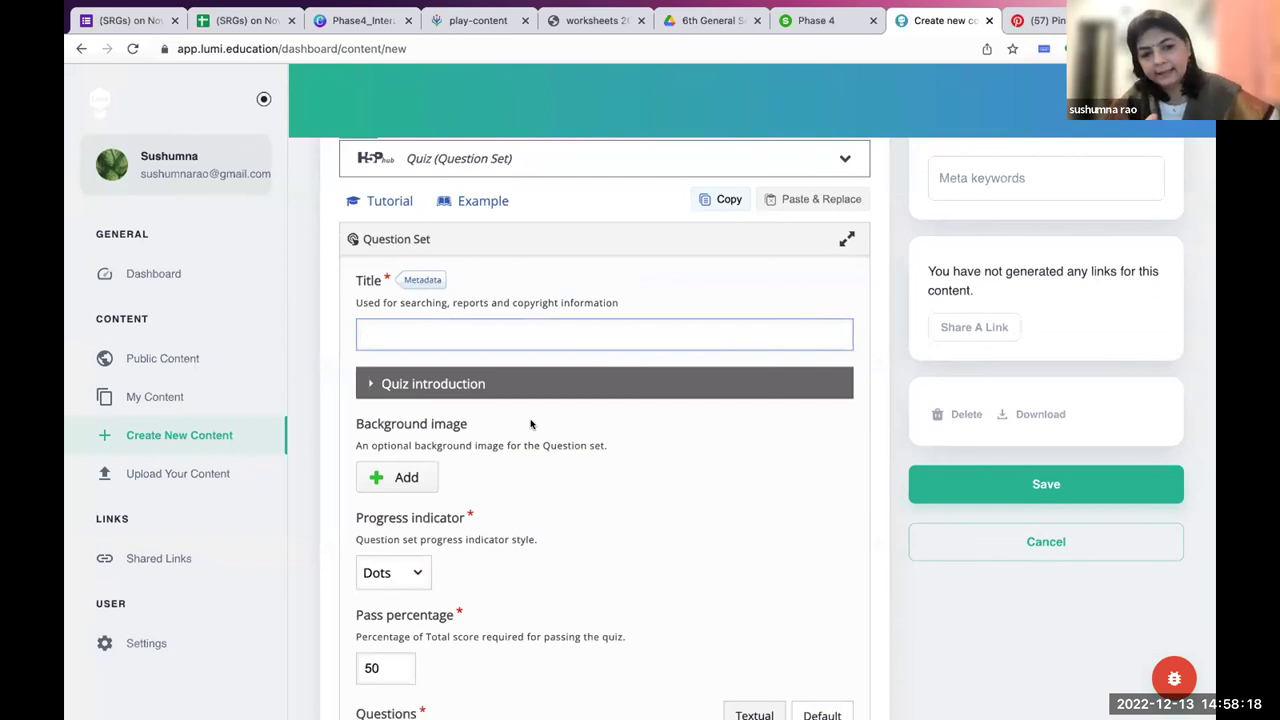
{"action": "type", "text": "Gene"}
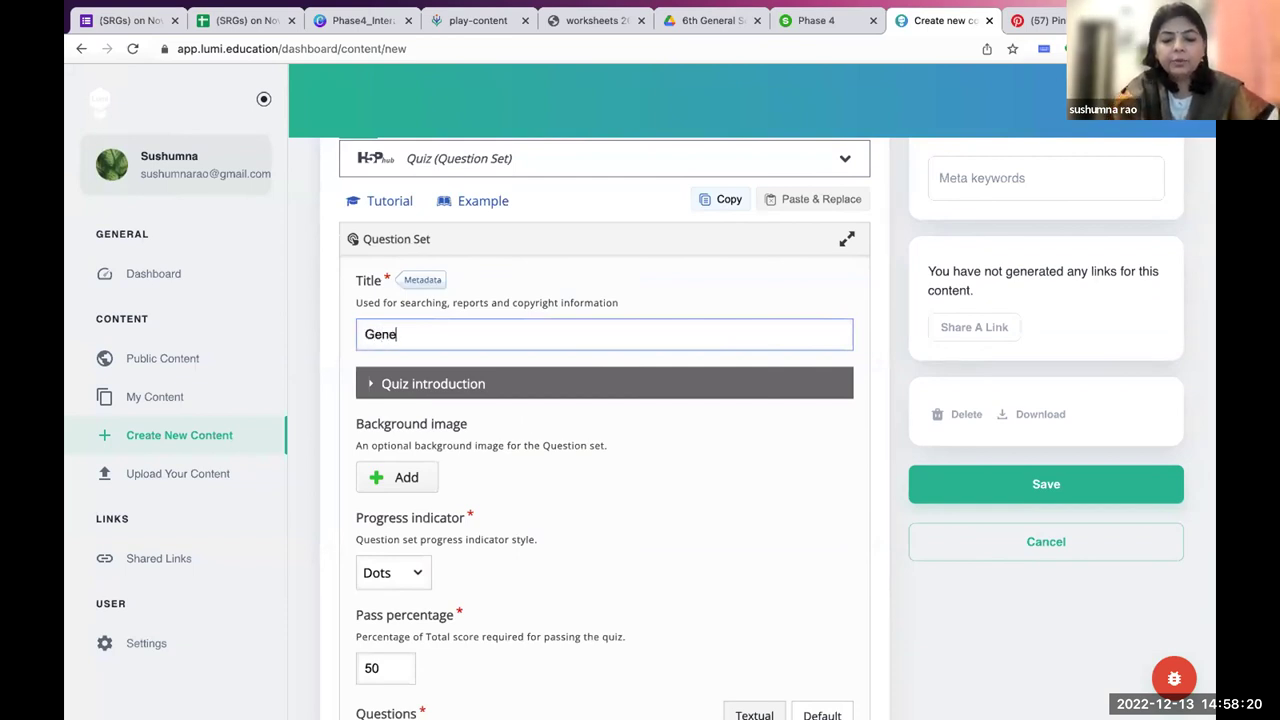
{"action": "type", "text": "ral Scie"}
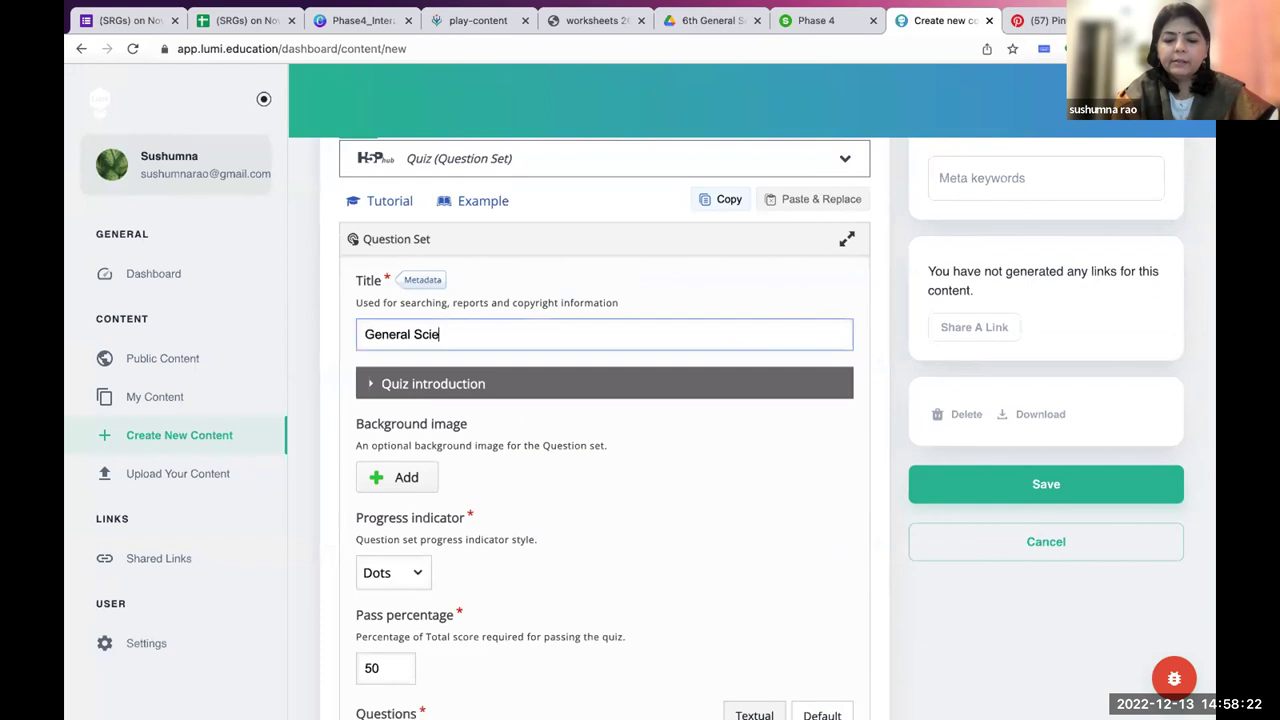
{"action": "type", "text": "nce"}
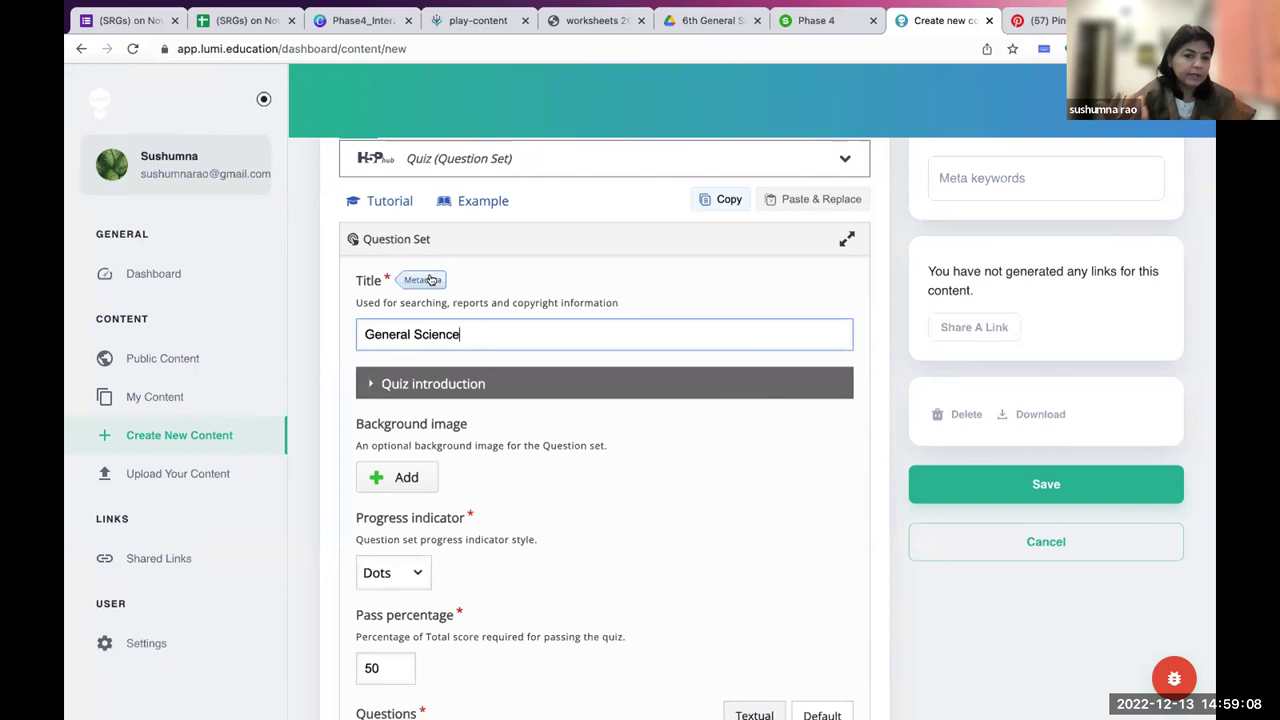
Save metadata with title 'General Science', the Attribution (CC BY) licence and the author's name
{"action": "left_click", "coordinate": [431, 280]}
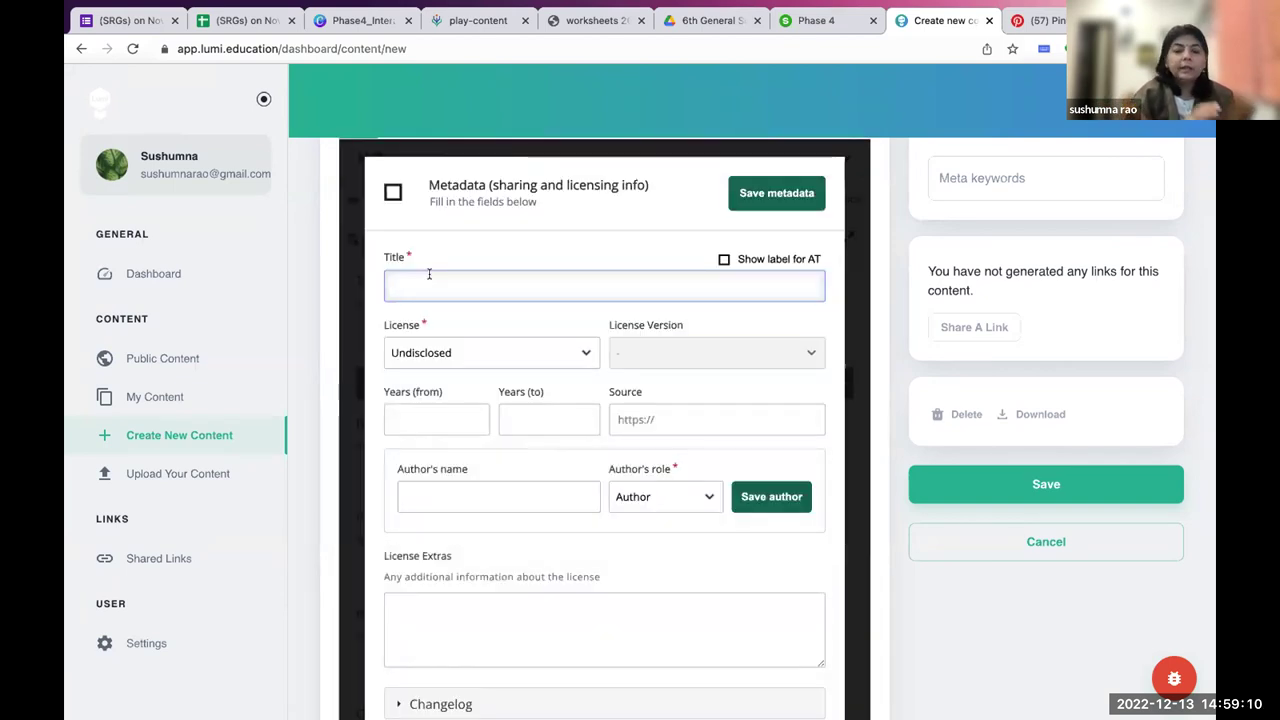
{"action": "type", "text": "General"}
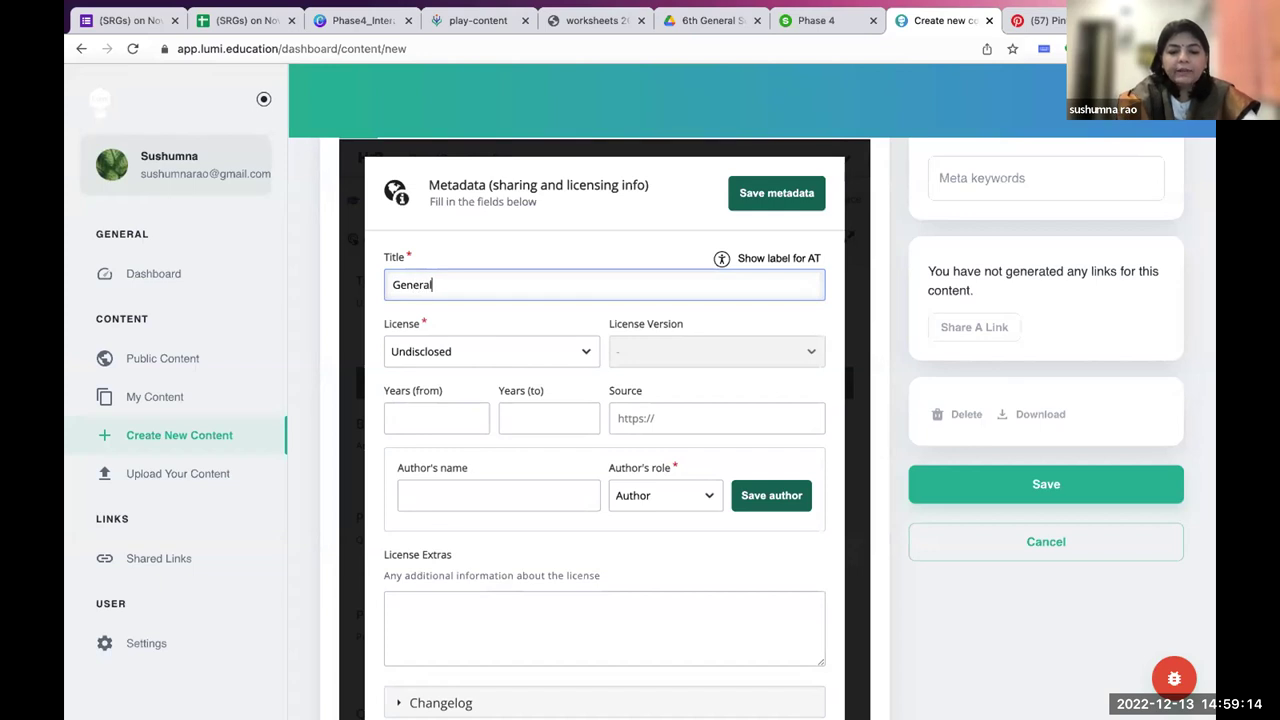
{"action": "type", "text": " Science"}
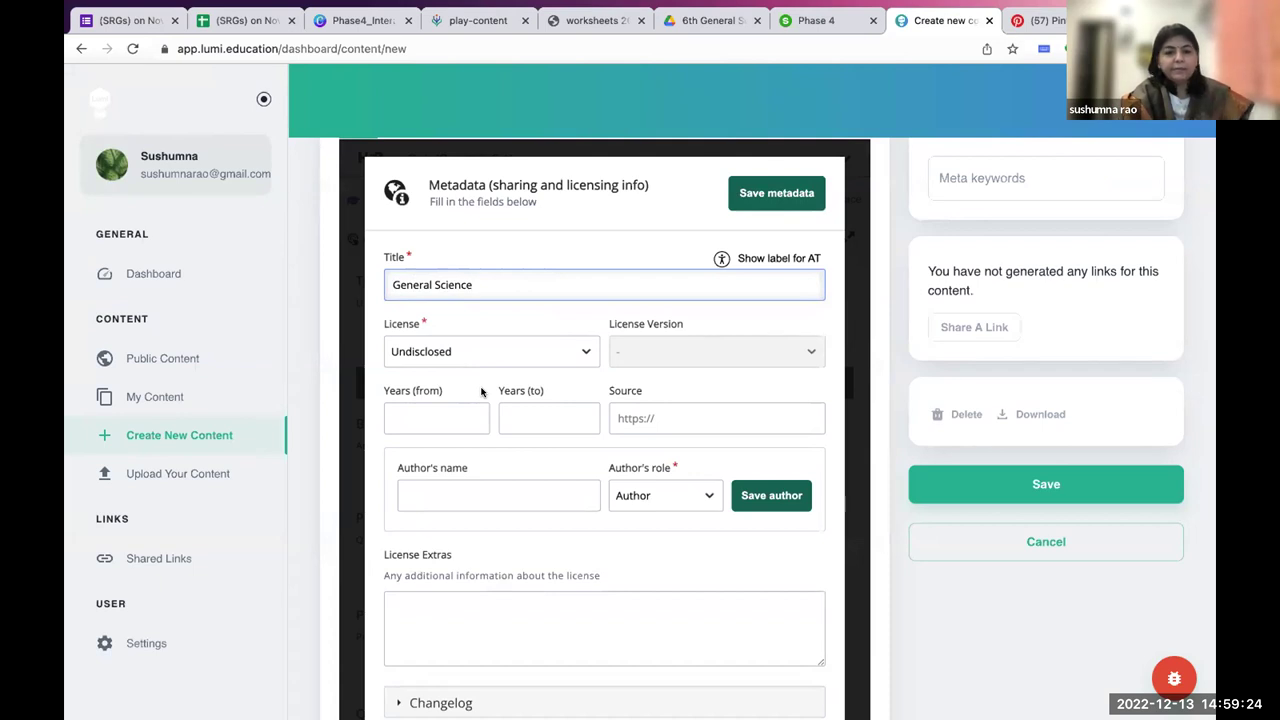
{"action": "left_click", "coordinate": [464, 351]}
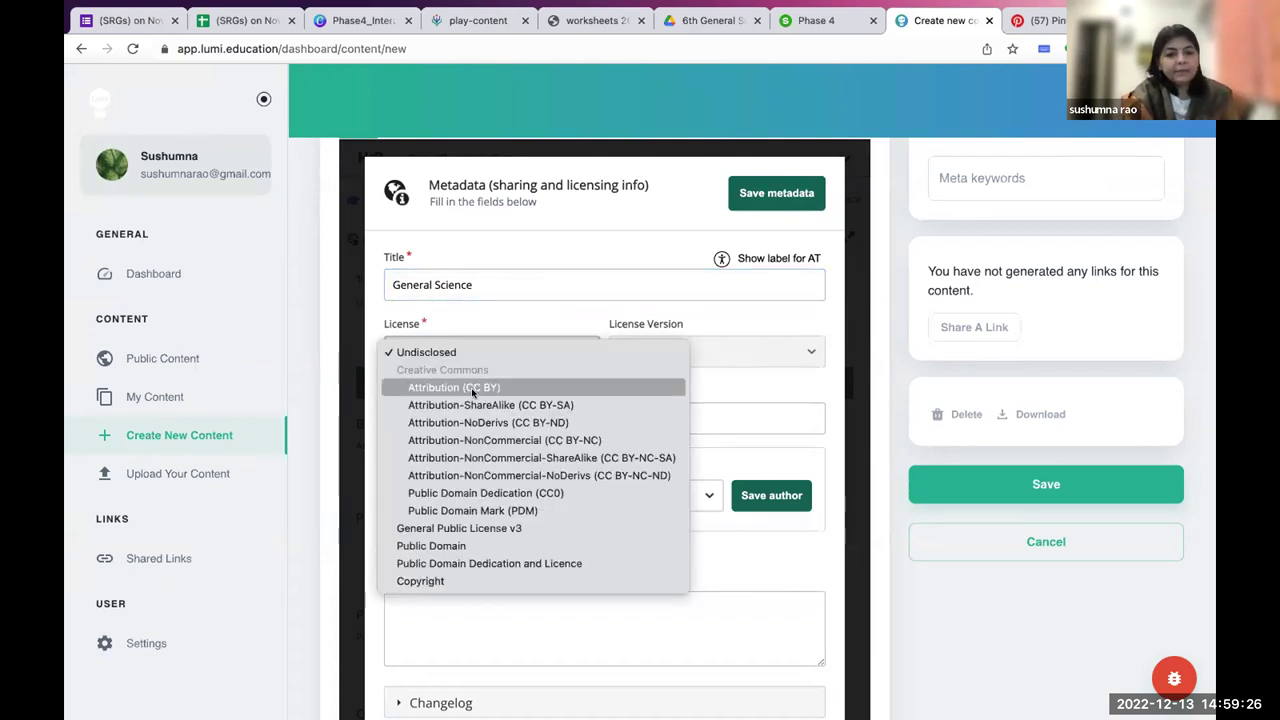
{"action": "left_click", "coordinate": [473, 388]}
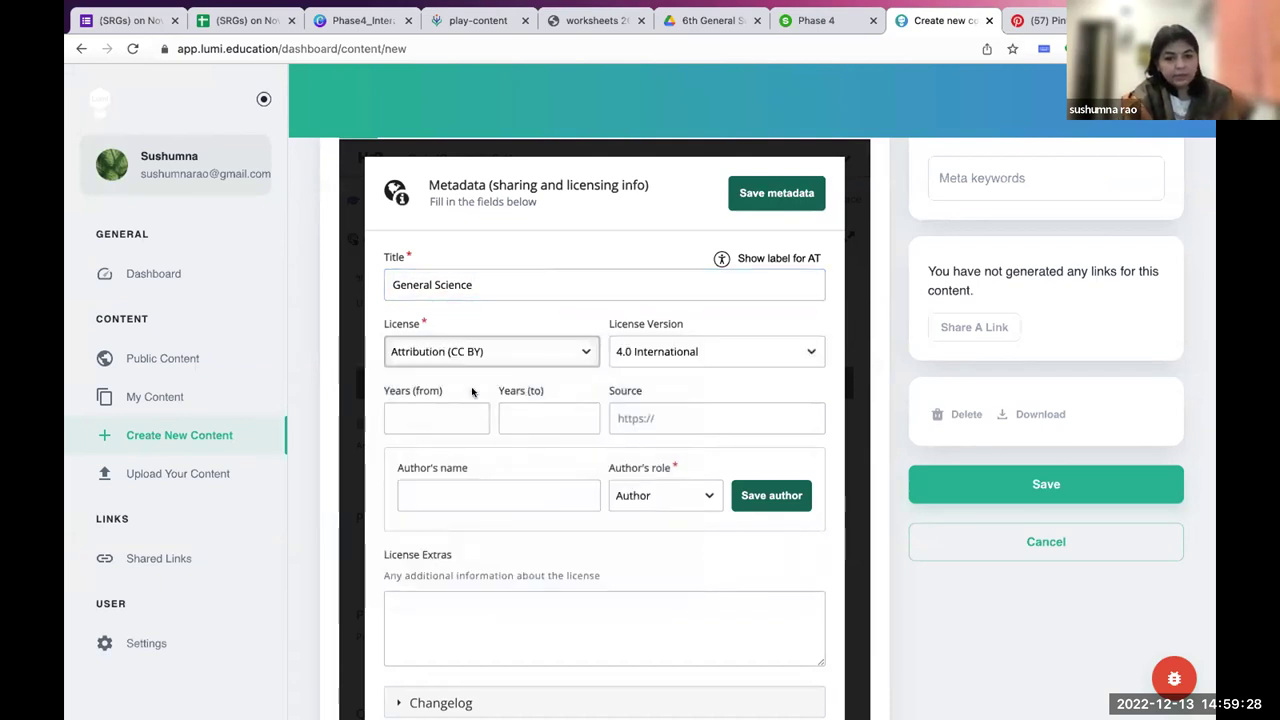
{"action": "left_click", "coordinate": [452, 485]}
{"action": "type", "text": "Sushumna Rao"}
{"action": "left_click", "coordinate": [636, 408]}
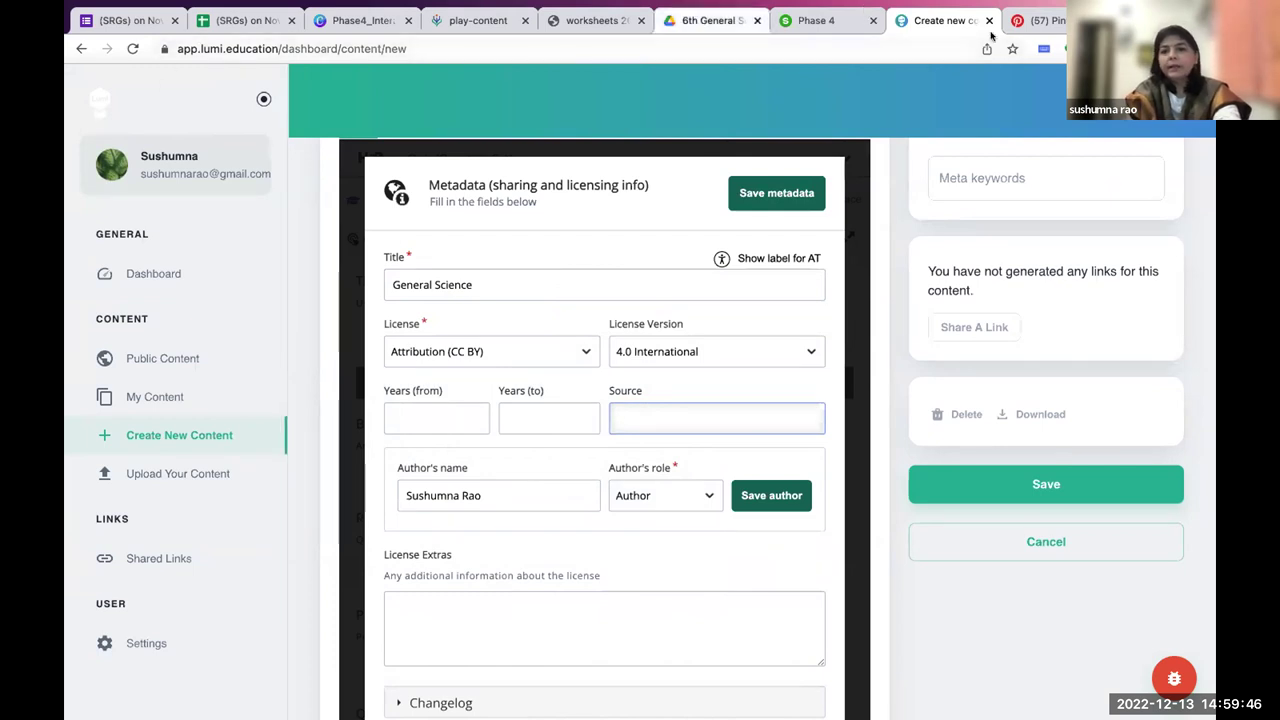
{"action": "left_click", "coordinate": [772, 200]}
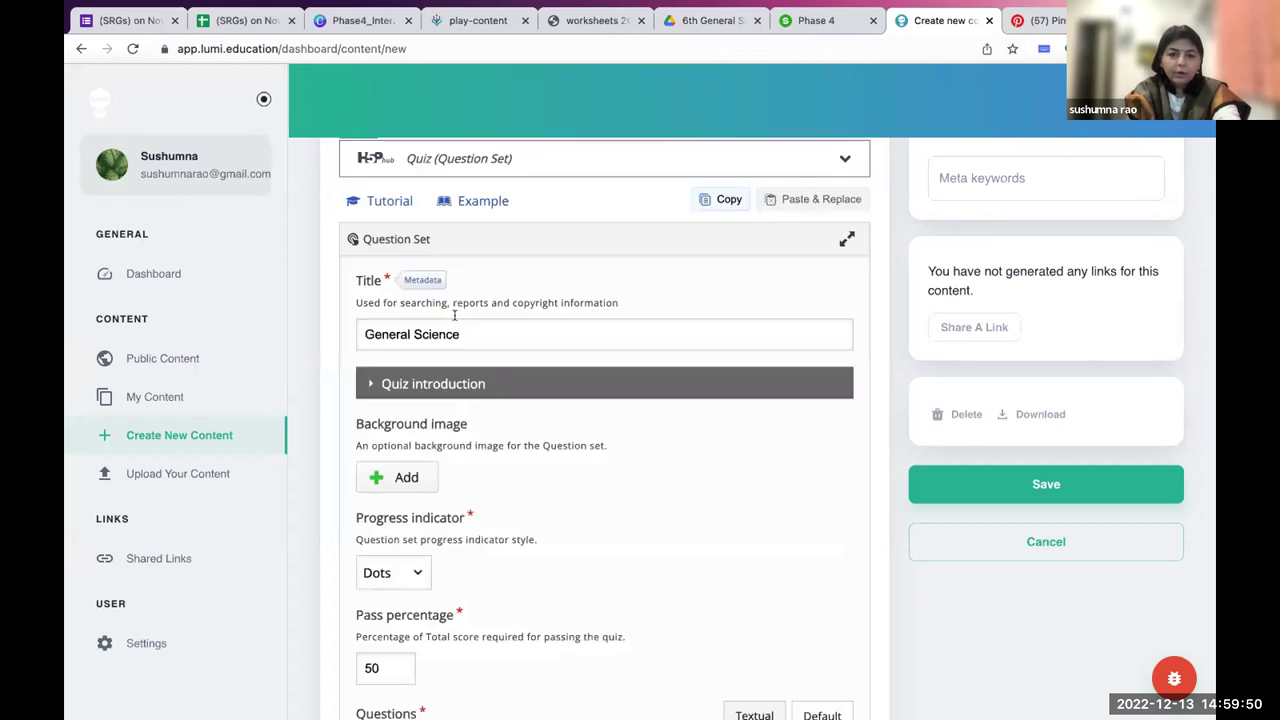
{"action": "scroll", "coordinate": [508, 339], "scroll_direction": "up", "scroll_amount": 1}
{"action": "scroll", "coordinate": [508, 339], "scroll_direction": "up", "scroll_amount": 3}
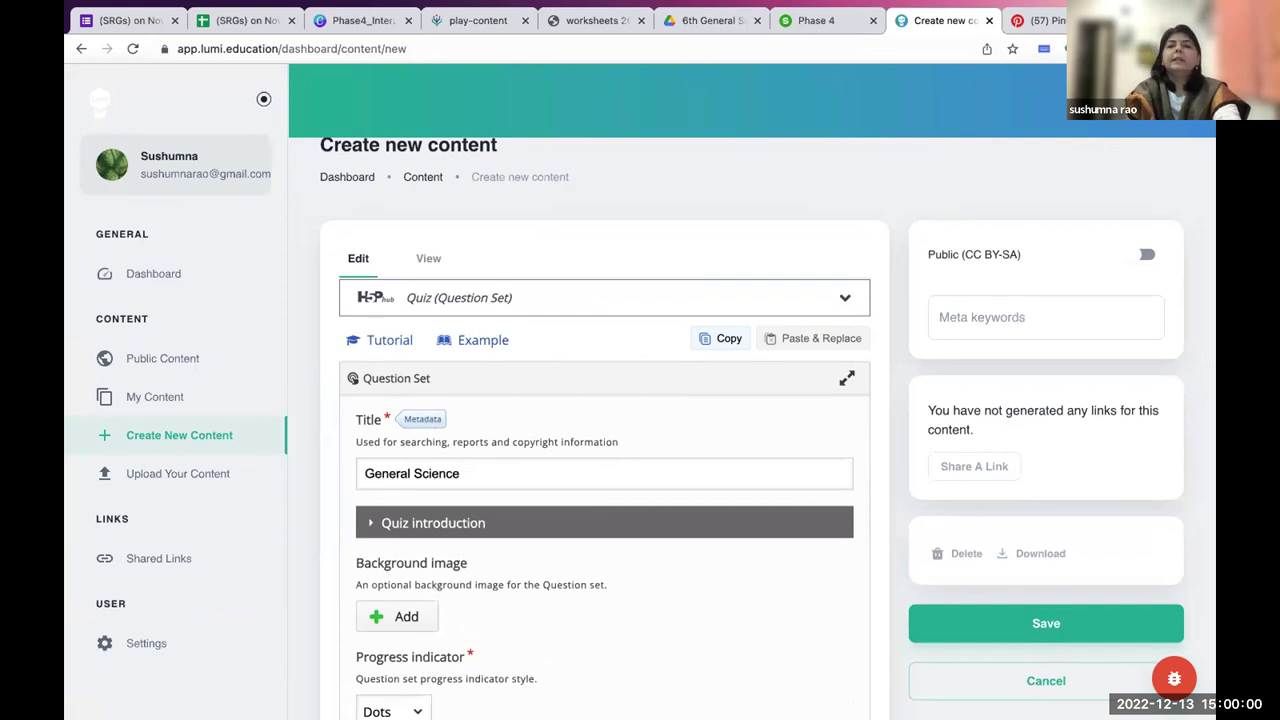
Open Gmail in a new tab and open the draft with the worksheet notes
{"action": "key", "text": "ctrl+t"}
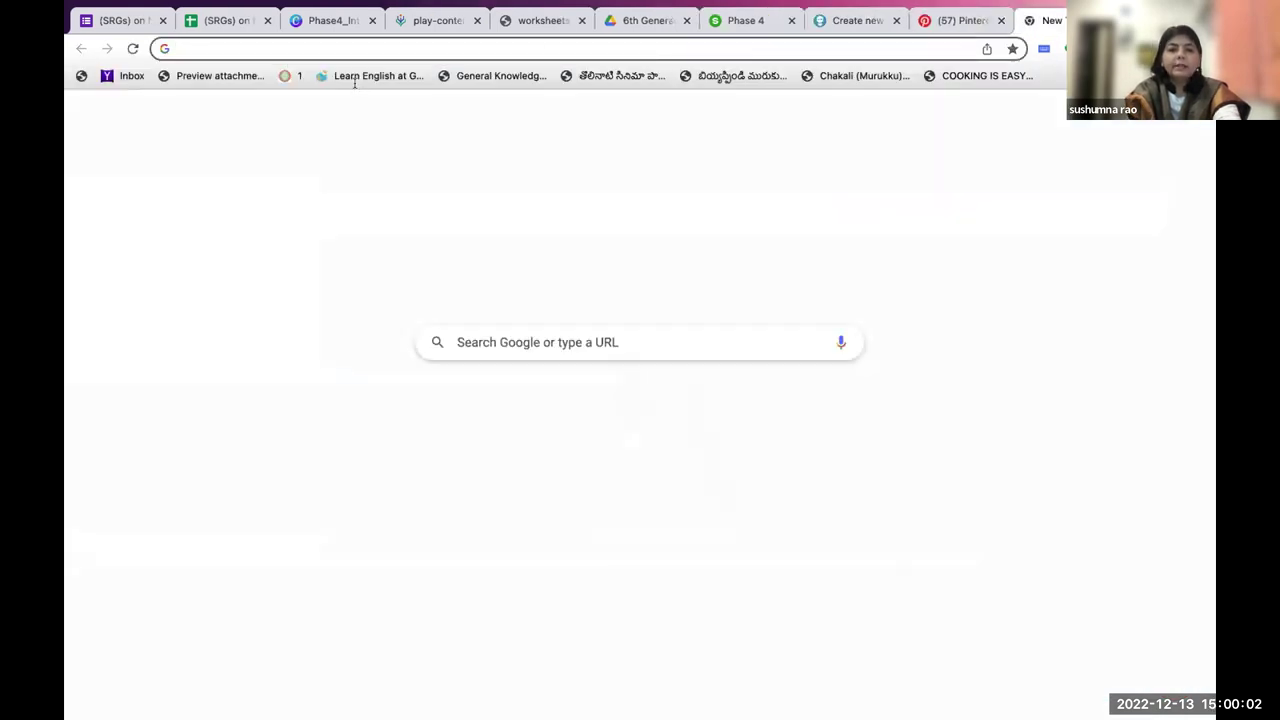
{"action": "type", "text": "gmail"}
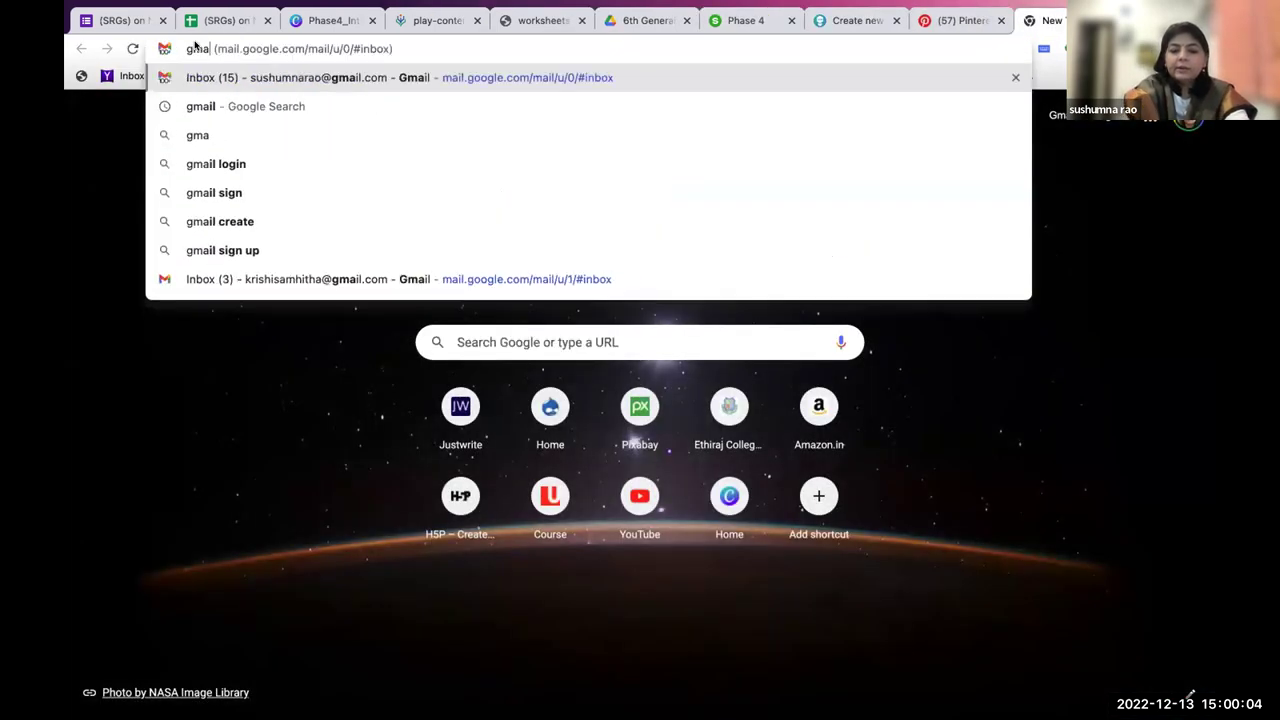
{"action": "key", "text": "Return"}
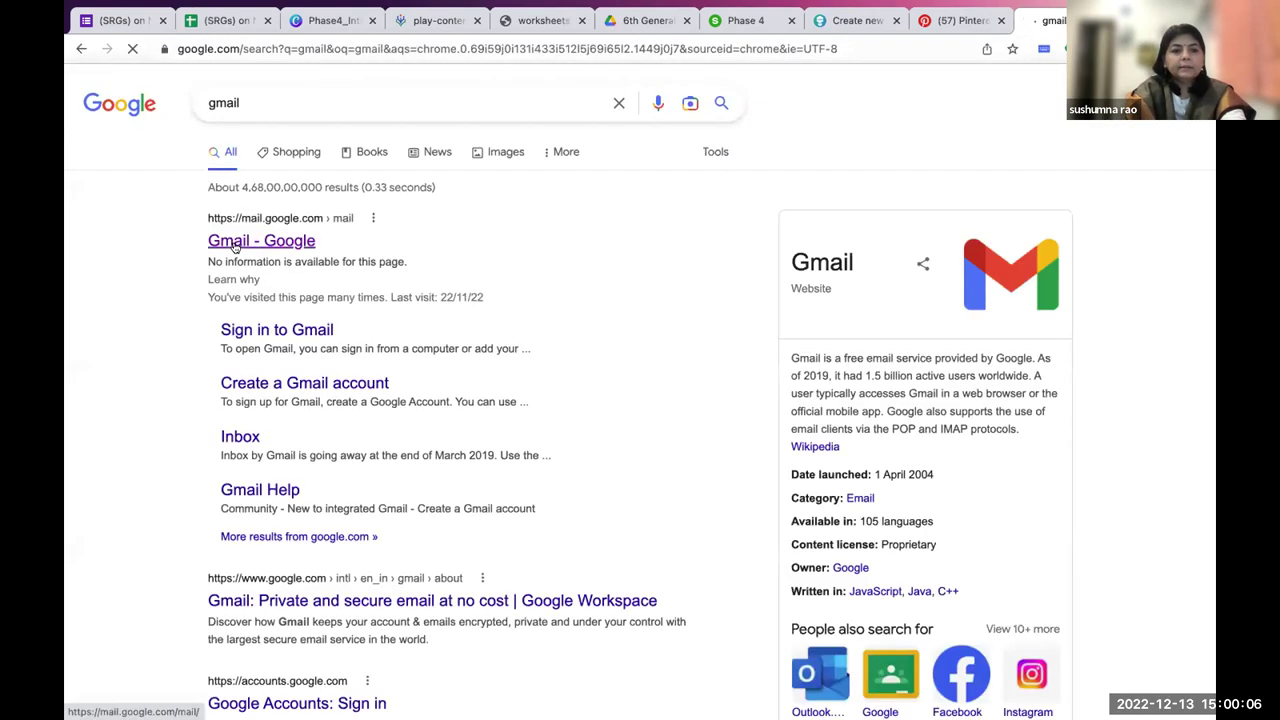
{"action": "left_click", "coordinate": [235, 243]}
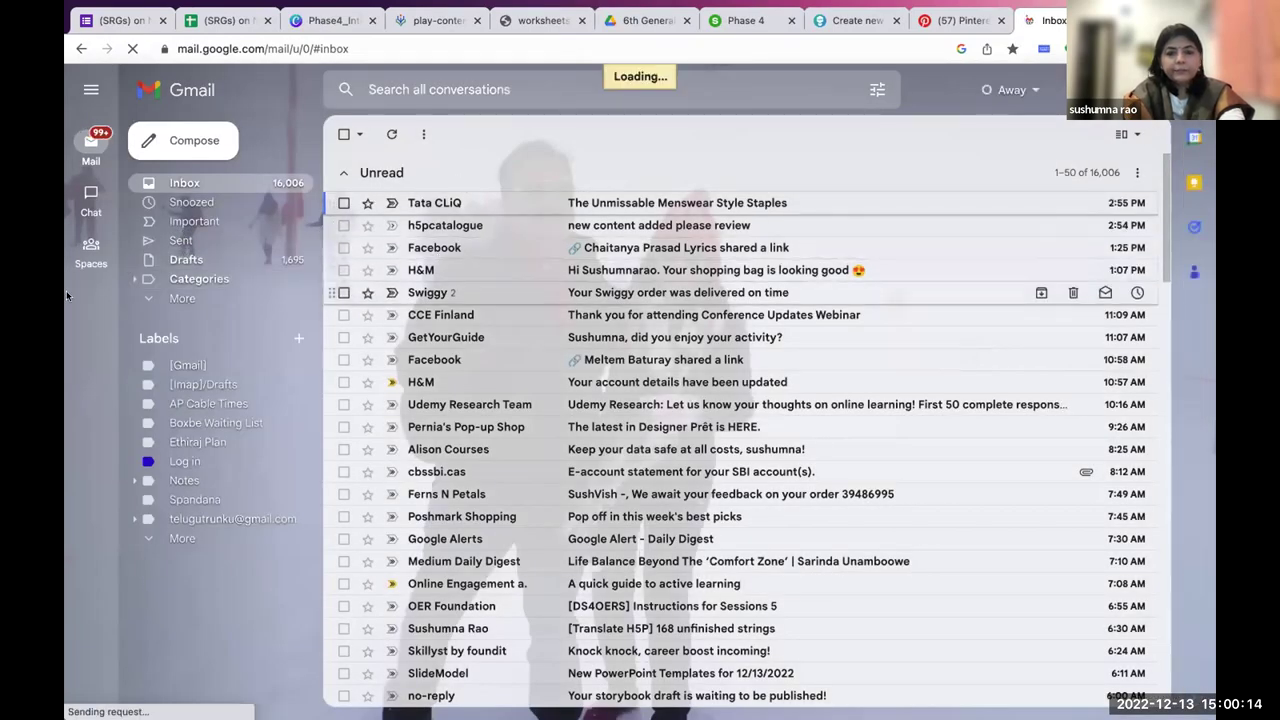
{"action": "left_click", "coordinate": [169, 266]}
{"action": "left_click", "coordinate": [700, 206]}
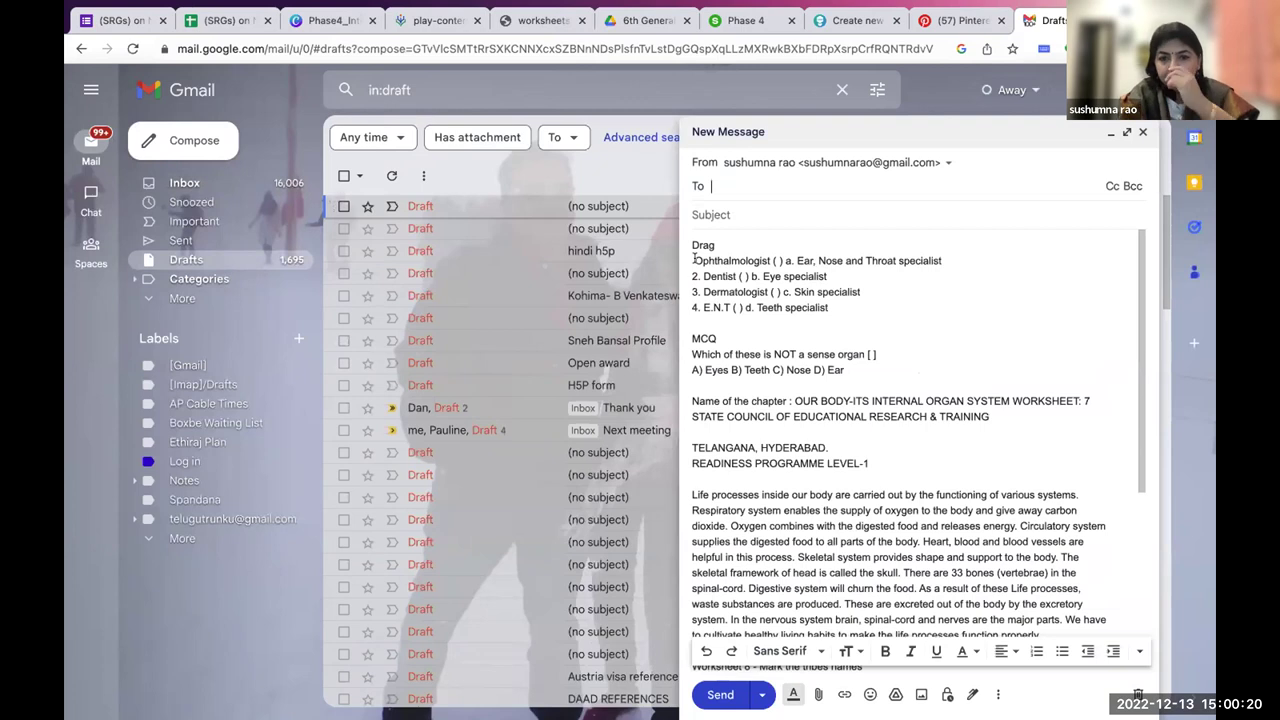
Select the Worksheet 8 Google Drive link in the draft body
{"action": "left_click", "coordinate": [695, 260]}
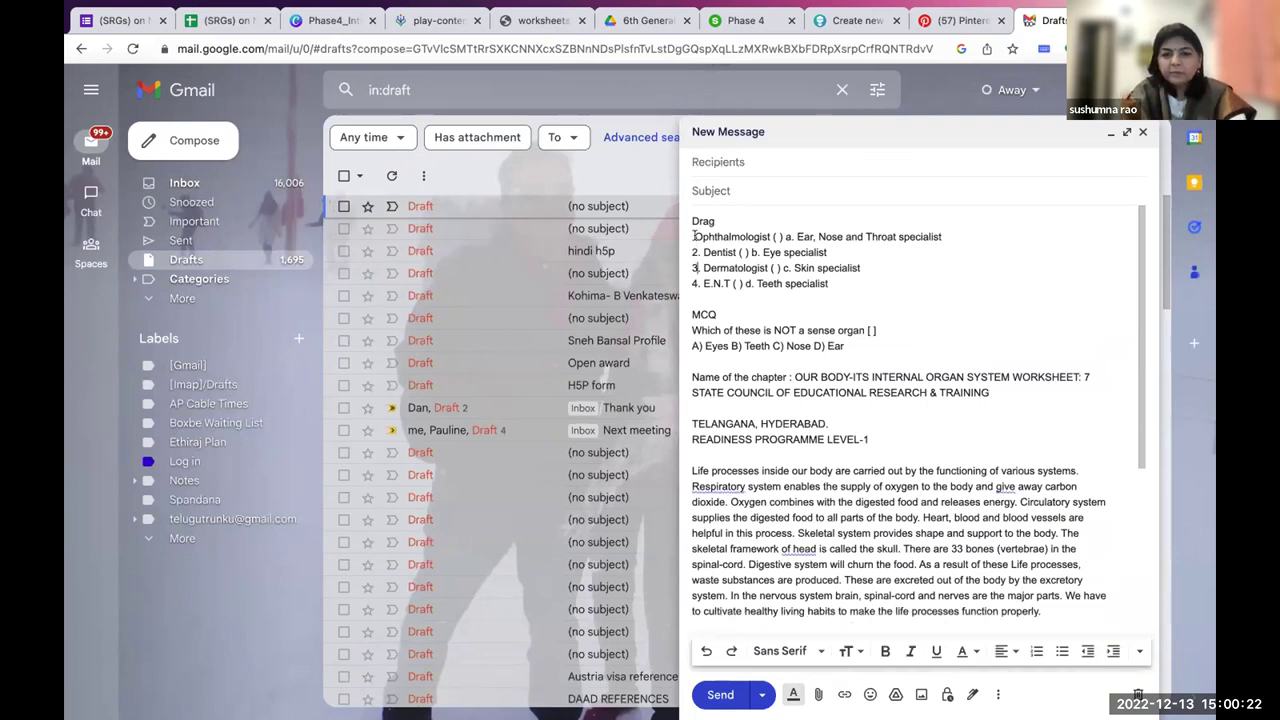
{"action": "left_click_drag", "start_coordinate": [762, 250], "coordinate": [827, 252]}
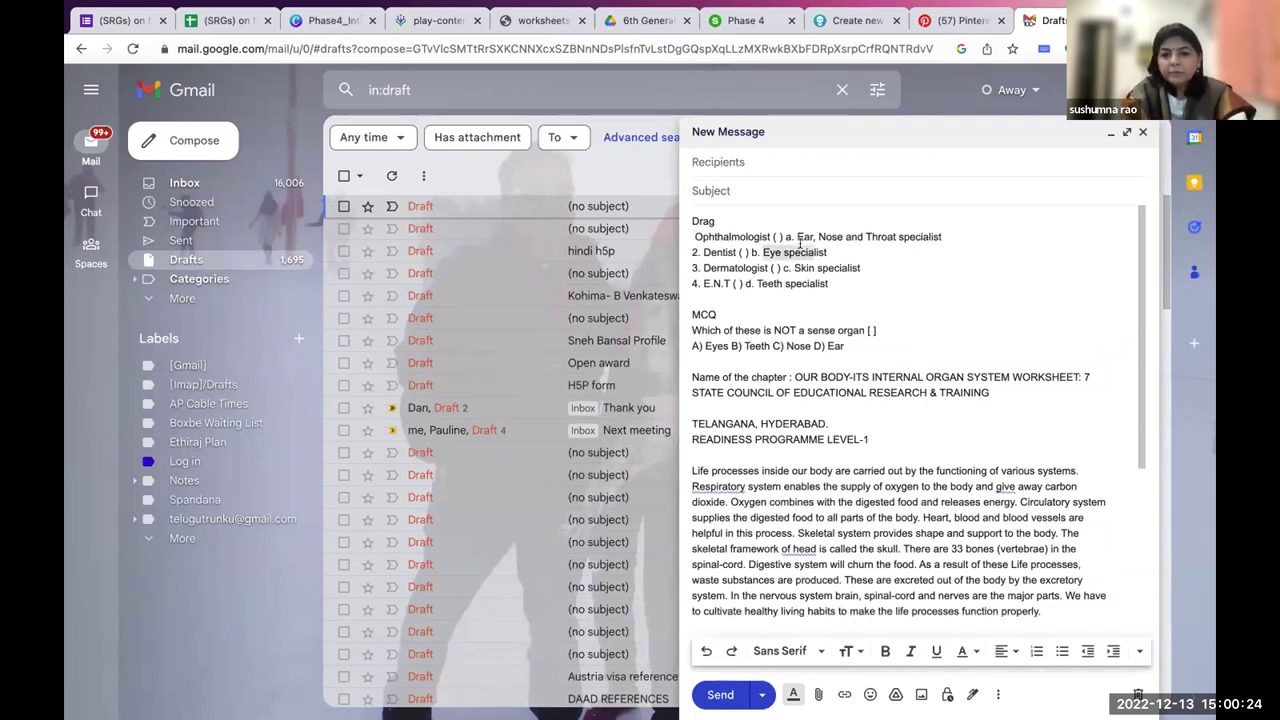
{"action": "left_click_drag", "start_coordinate": [695, 237], "coordinate": [767, 229]}
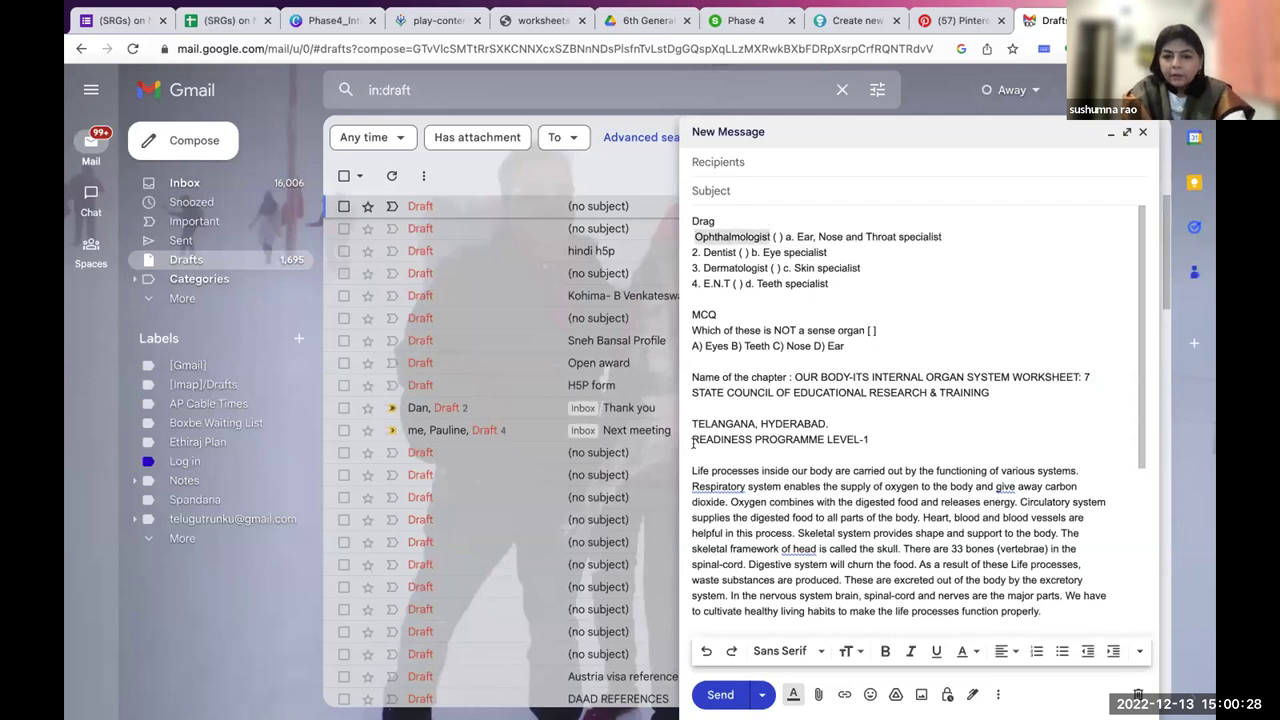
{"action": "scroll", "coordinate": [745, 470], "scroll_direction": "down", "scroll_amount": 3}
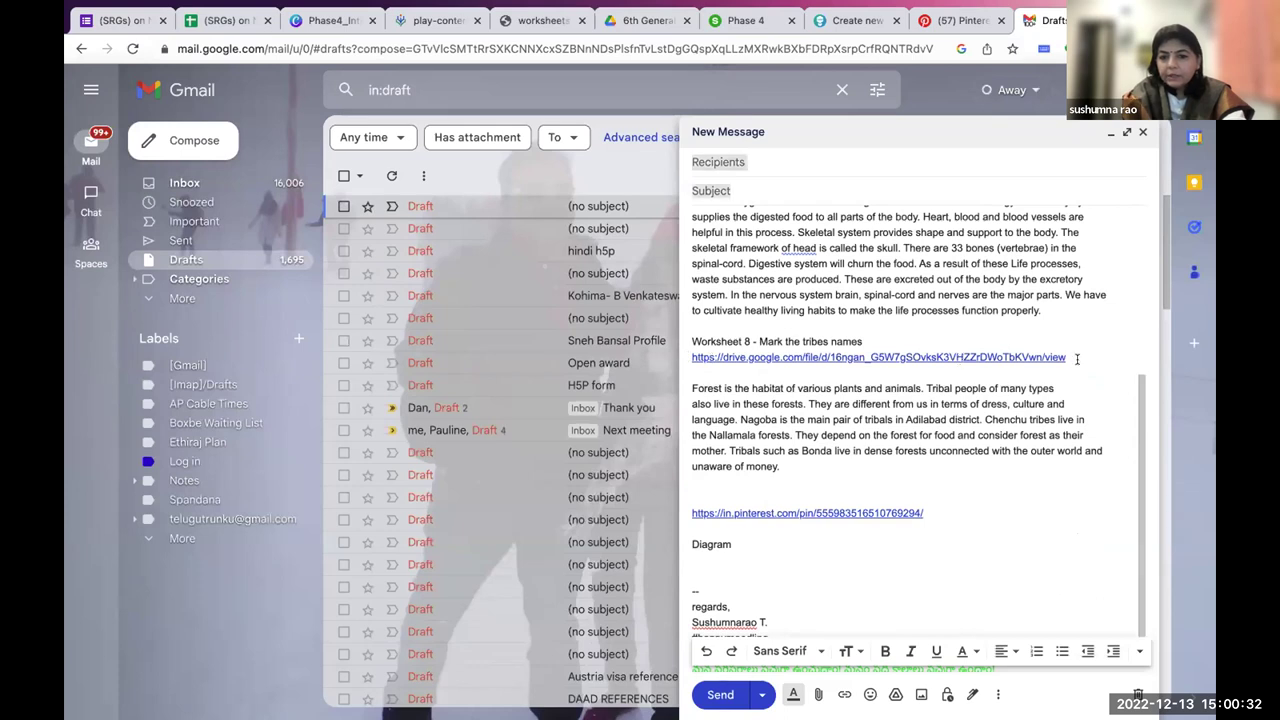
{"action": "left_click_drag", "start_coordinate": [1077, 364], "coordinate": [808, 341]}
{"action": "left_click_drag", "start_coordinate": [682, 357], "coordinate": [1068, 357]}
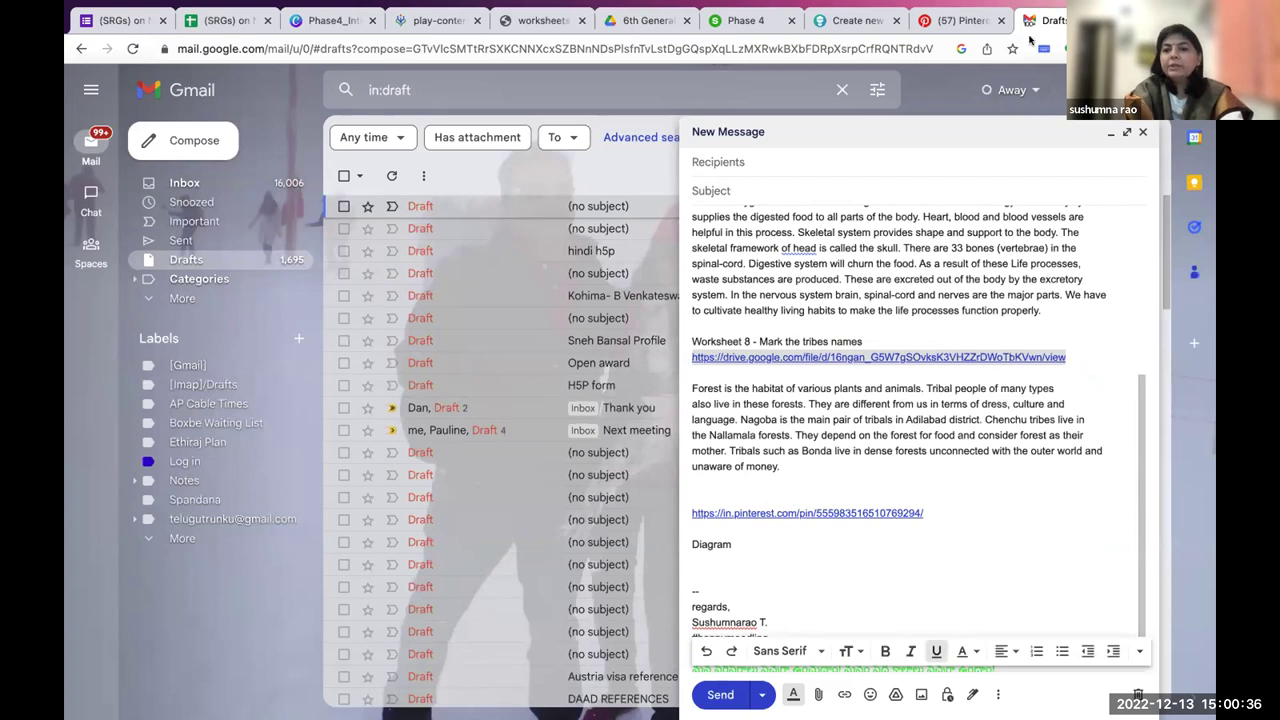
{"action": "left_click", "coordinate": [840, 20]}
Paste the Worksheet 8 Drive link into the metadata Source field and save it
{"action": "scroll", "coordinate": [415, 375], "scroll_direction": "down", "scroll_amount": 2}
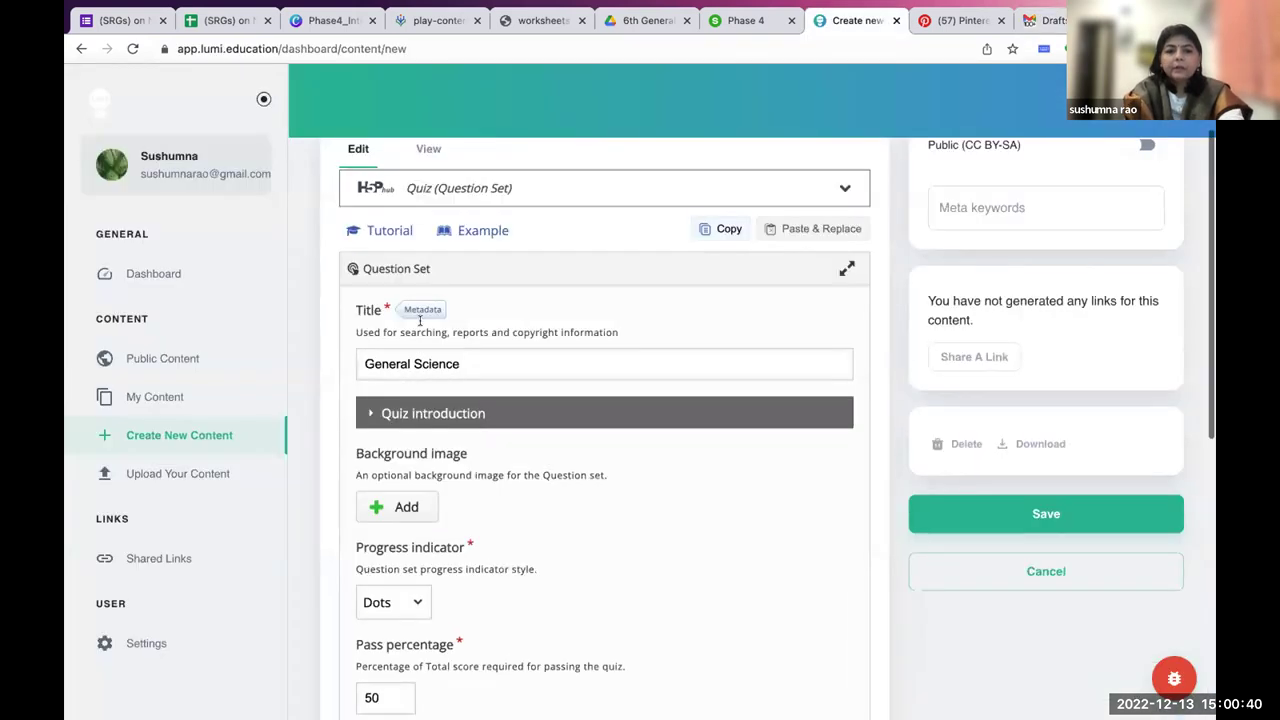
{"action": "left_click", "coordinate": [670, 452]}
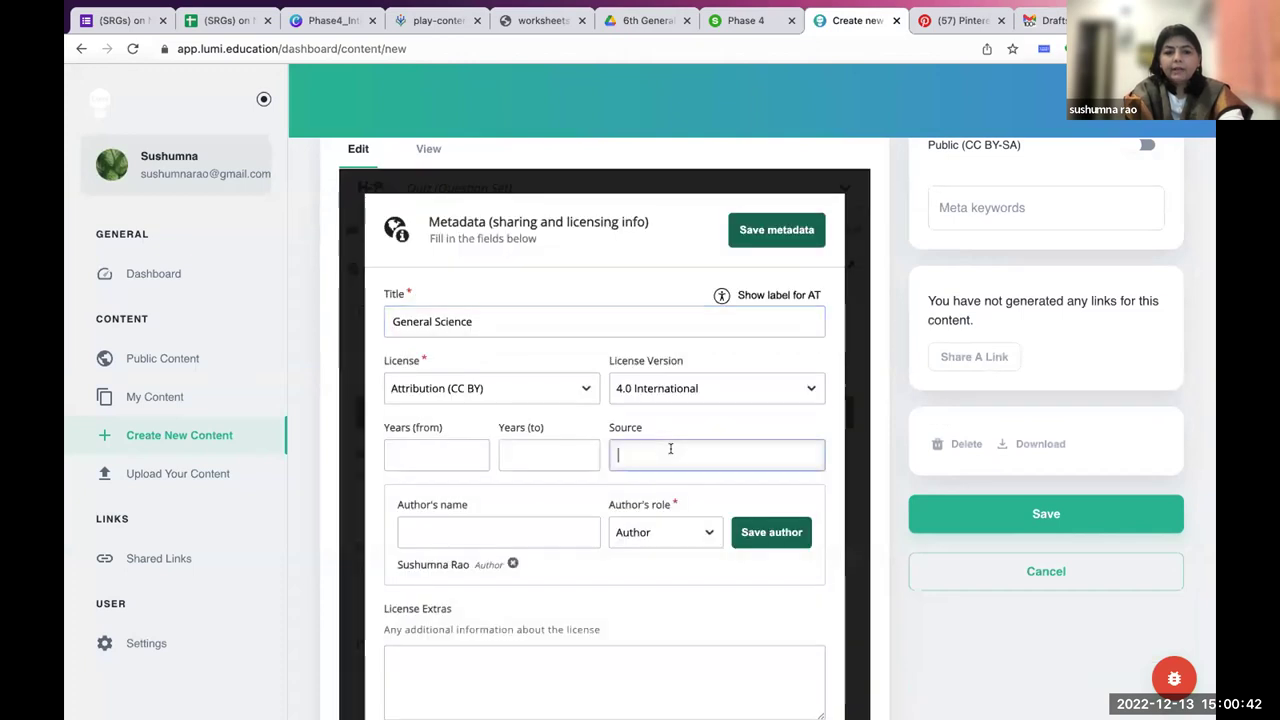
{"action": "key", "text": "ctrl+v"}
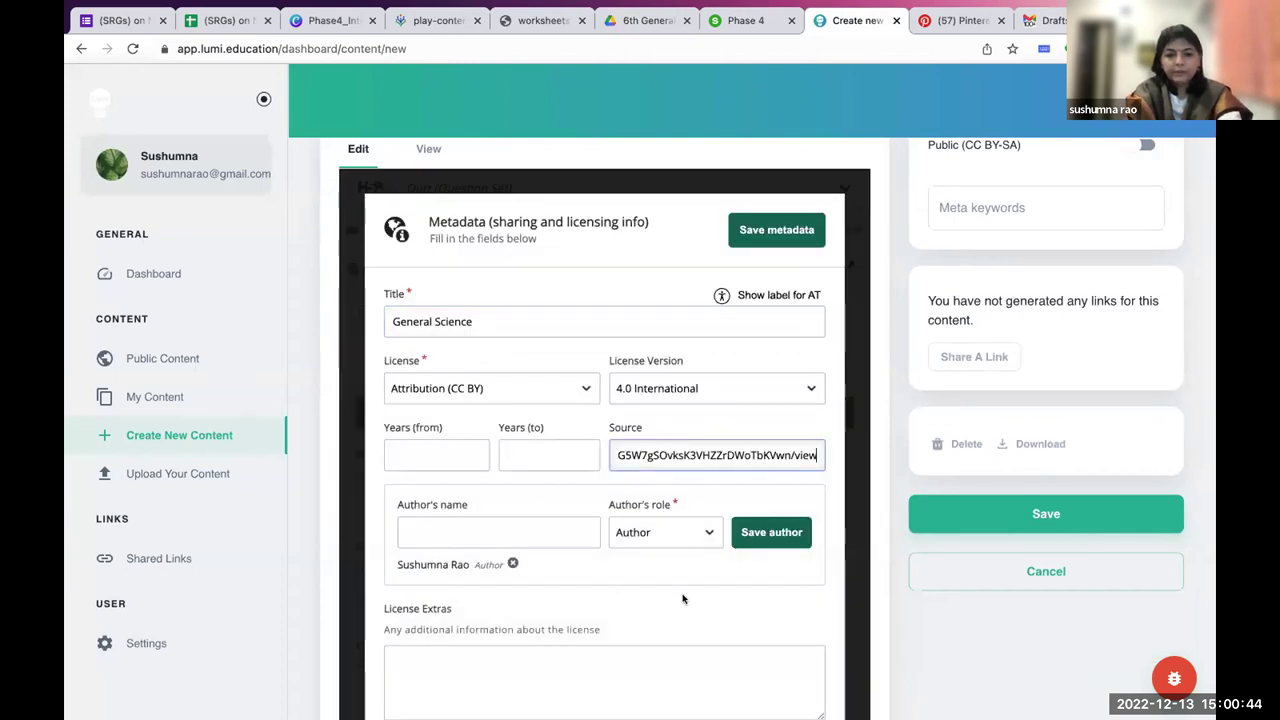
{"action": "scroll", "coordinate": [681, 599], "scroll_direction": "down", "scroll_amount": 3}
{"action": "scroll", "coordinate": [681, 599], "scroll_direction": "up", "scroll_amount": 4}
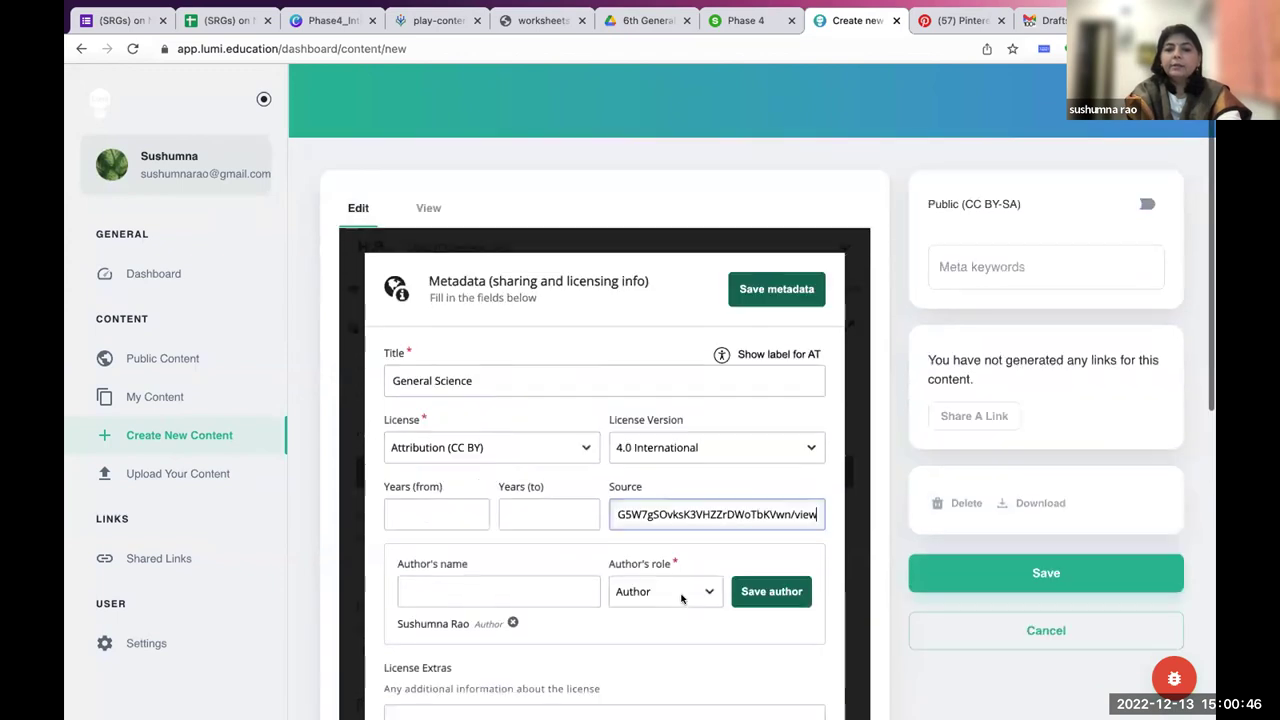
{"action": "left_click", "coordinate": [764, 298]}
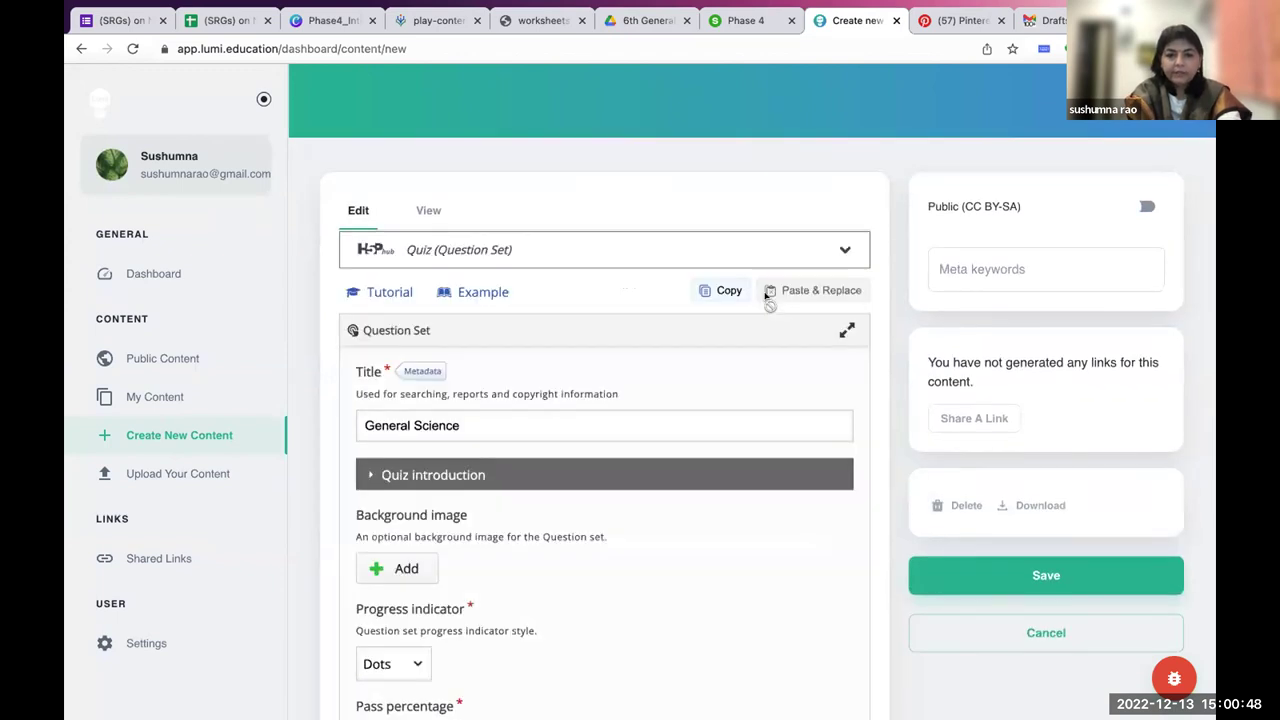
{"action": "scroll", "coordinate": [530, 531], "scroll_direction": "down", "scroll_amount": 1}
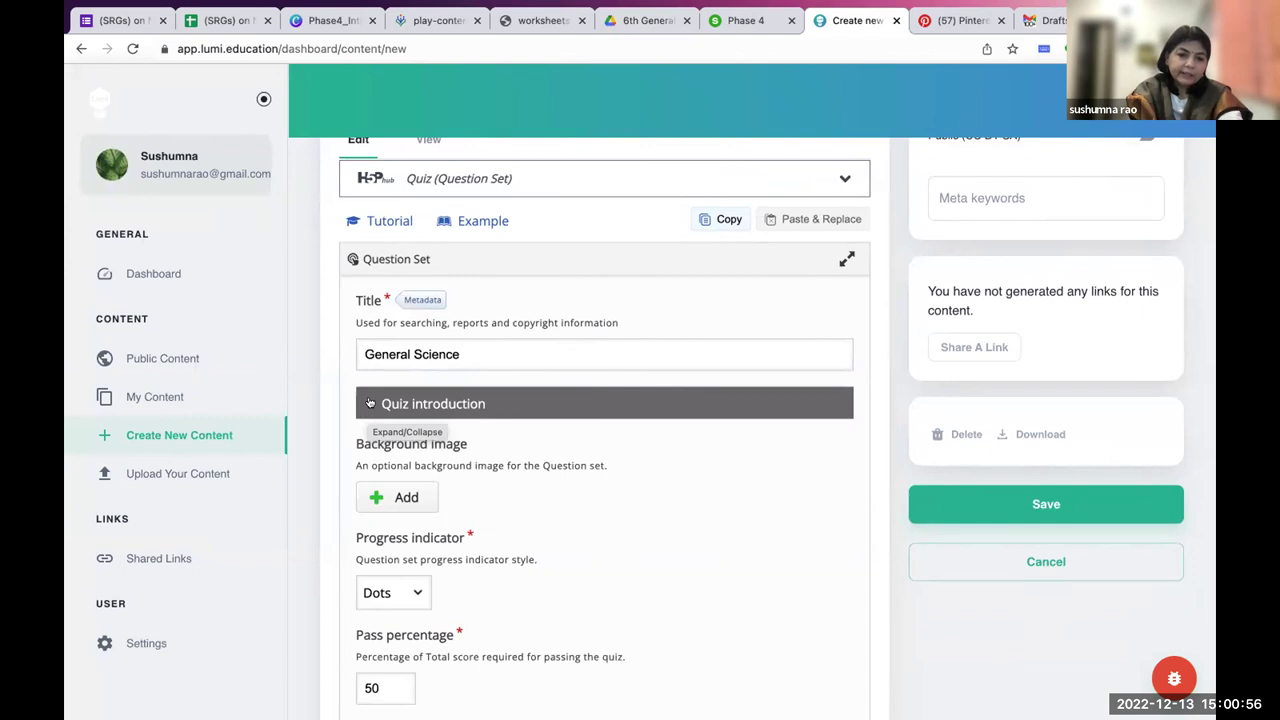
{"action": "left_click", "coordinate": [369, 403]}
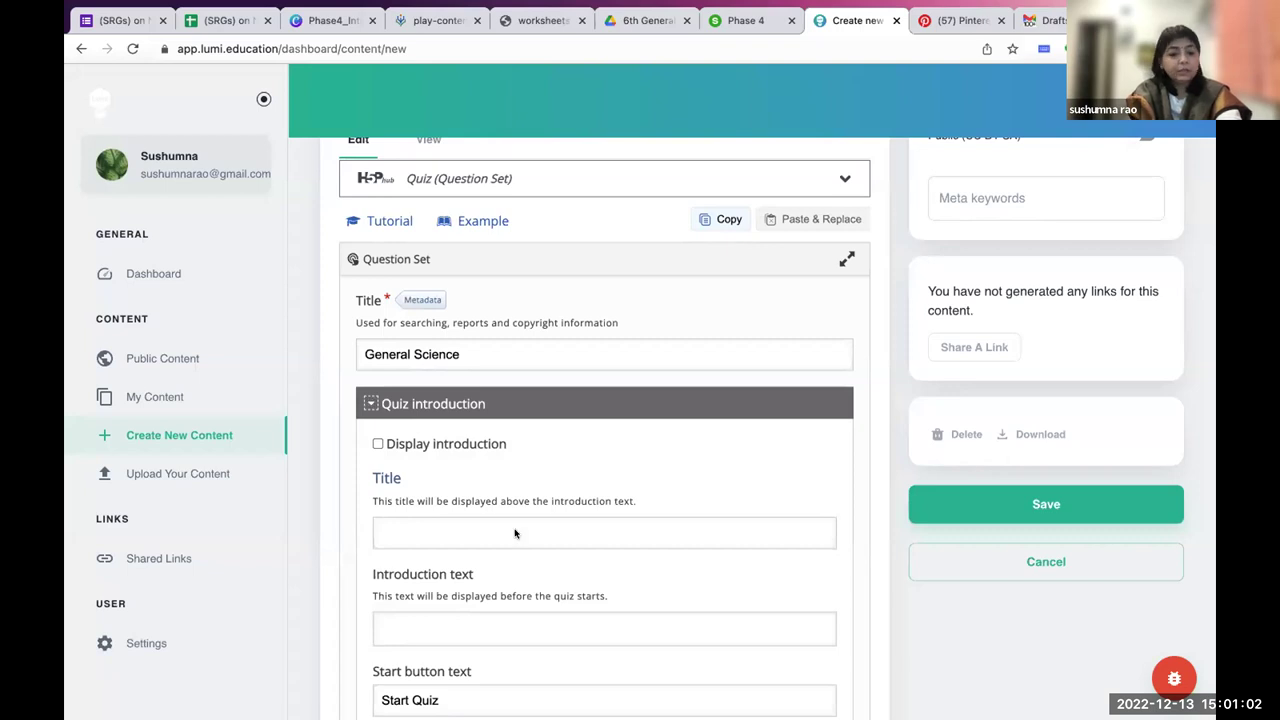
{"action": "scroll", "coordinate": [515, 533], "scroll_direction": "down", "scroll_amount": 2}
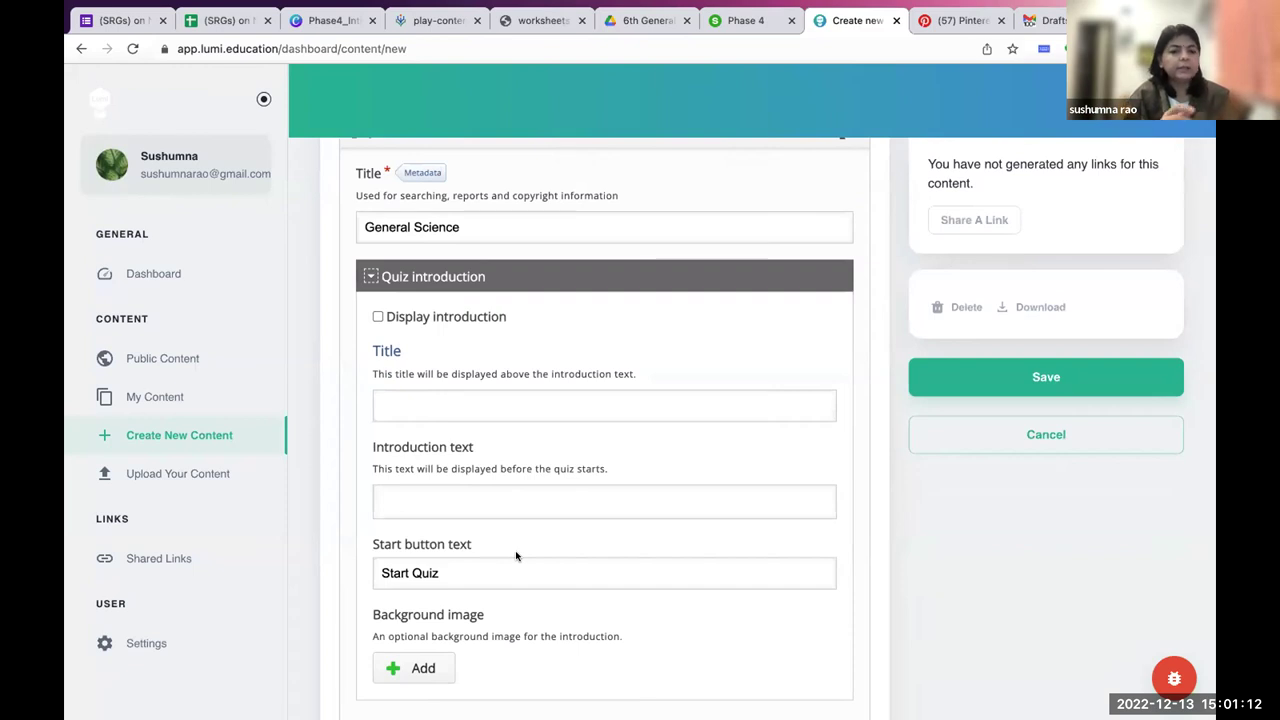
{"action": "scroll", "coordinate": [500, 545], "scroll_direction": "down", "scroll_amount": 3}
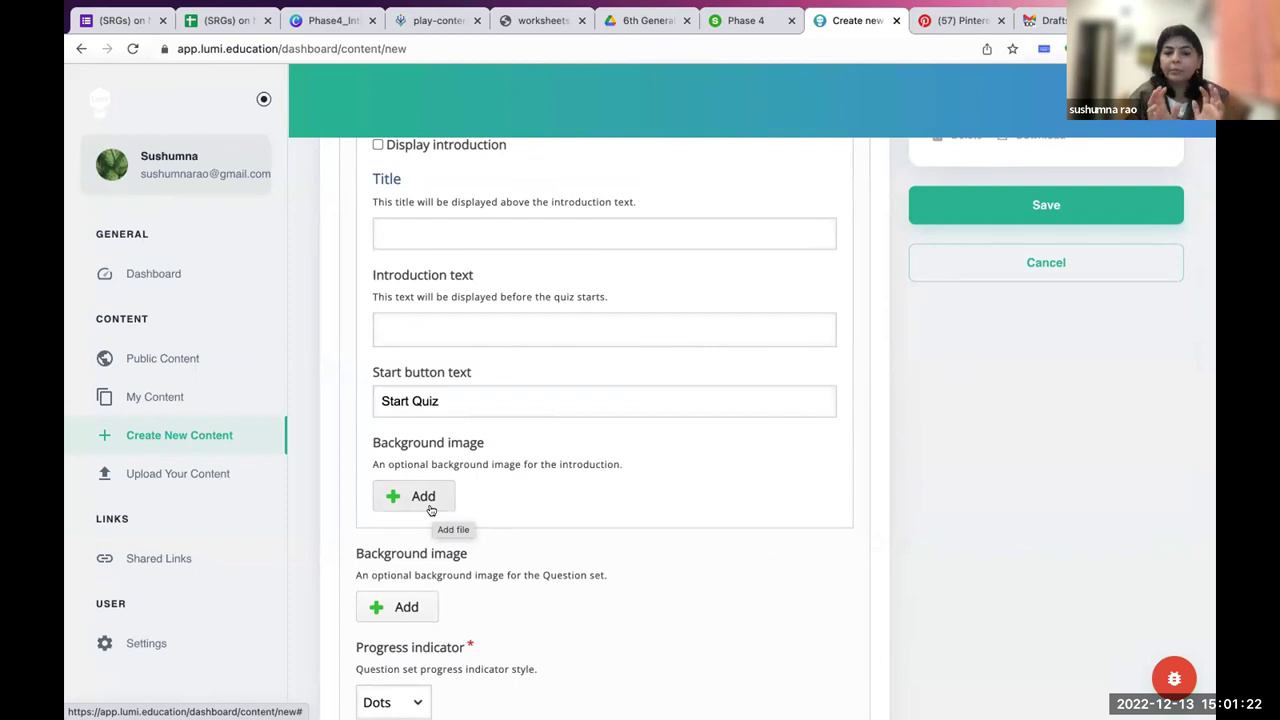
{"action": "scroll", "coordinate": [431, 510], "scroll_direction": "up", "scroll_amount": 3}
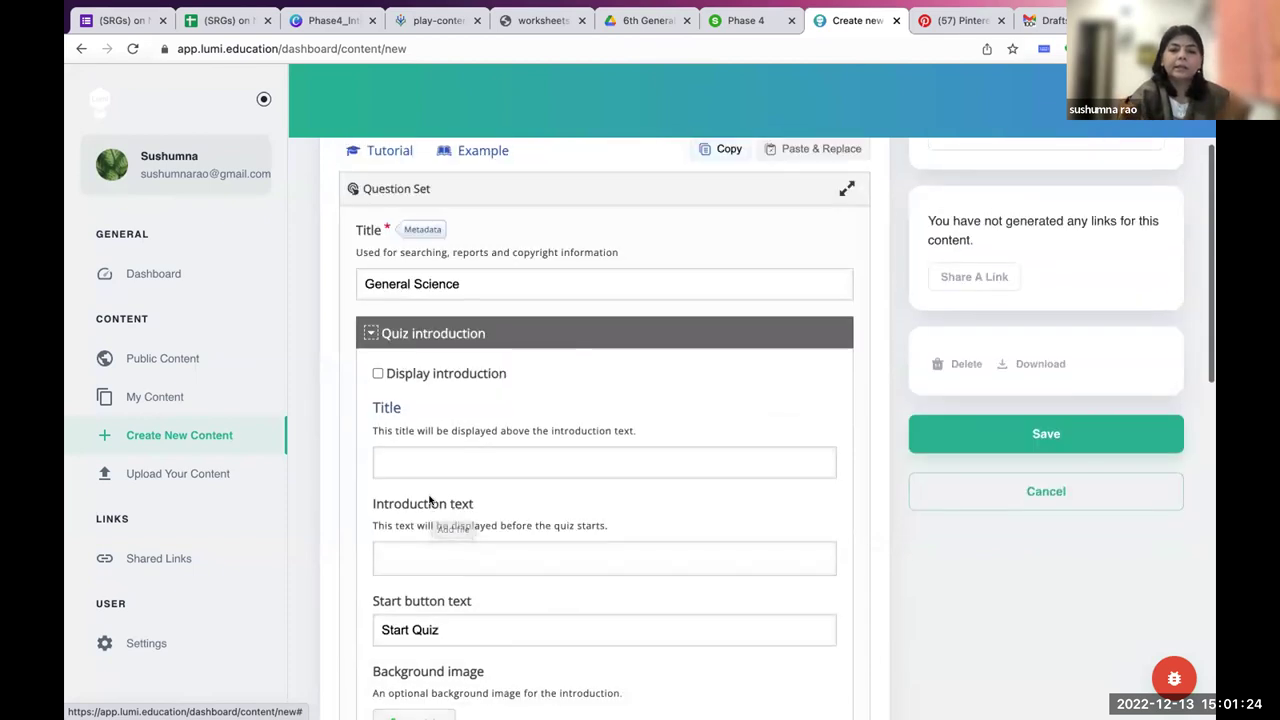
{"action": "left_click", "coordinate": [370, 334]}
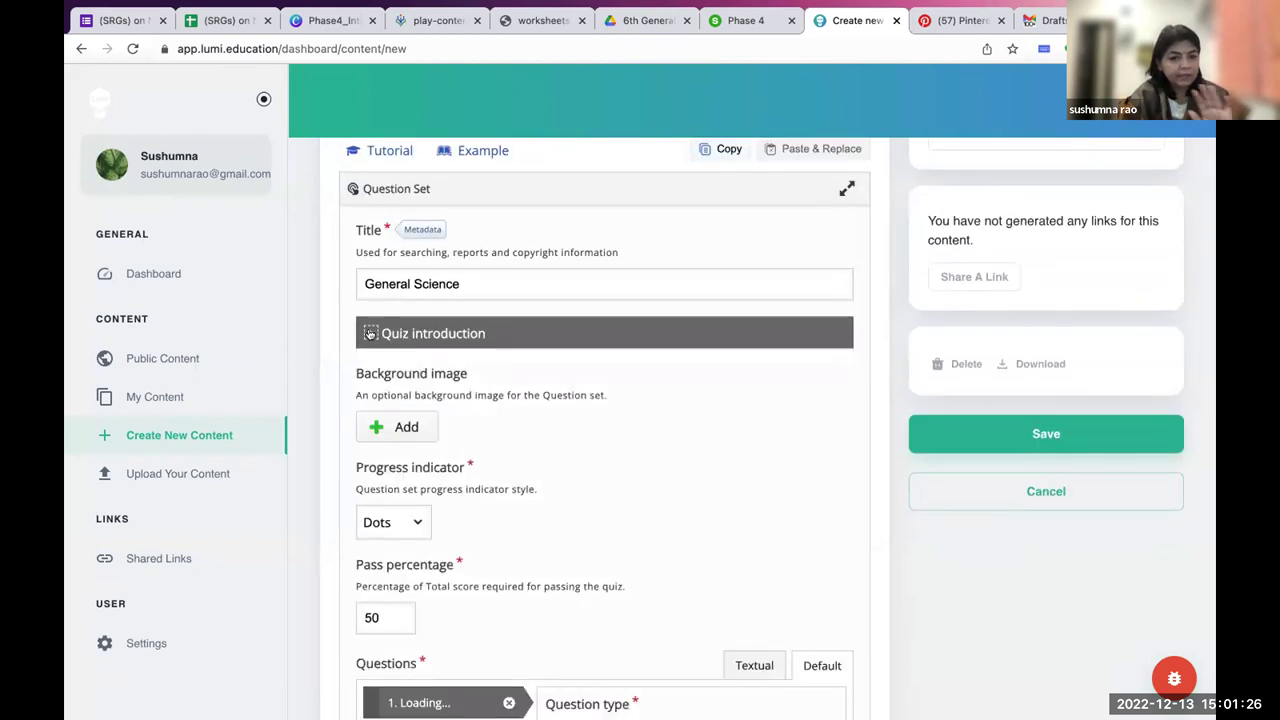
Set the first question's type to Multiple Choice
{"action": "scroll", "coordinate": [541, 517], "scroll_direction": "down", "scroll_amount": 2}
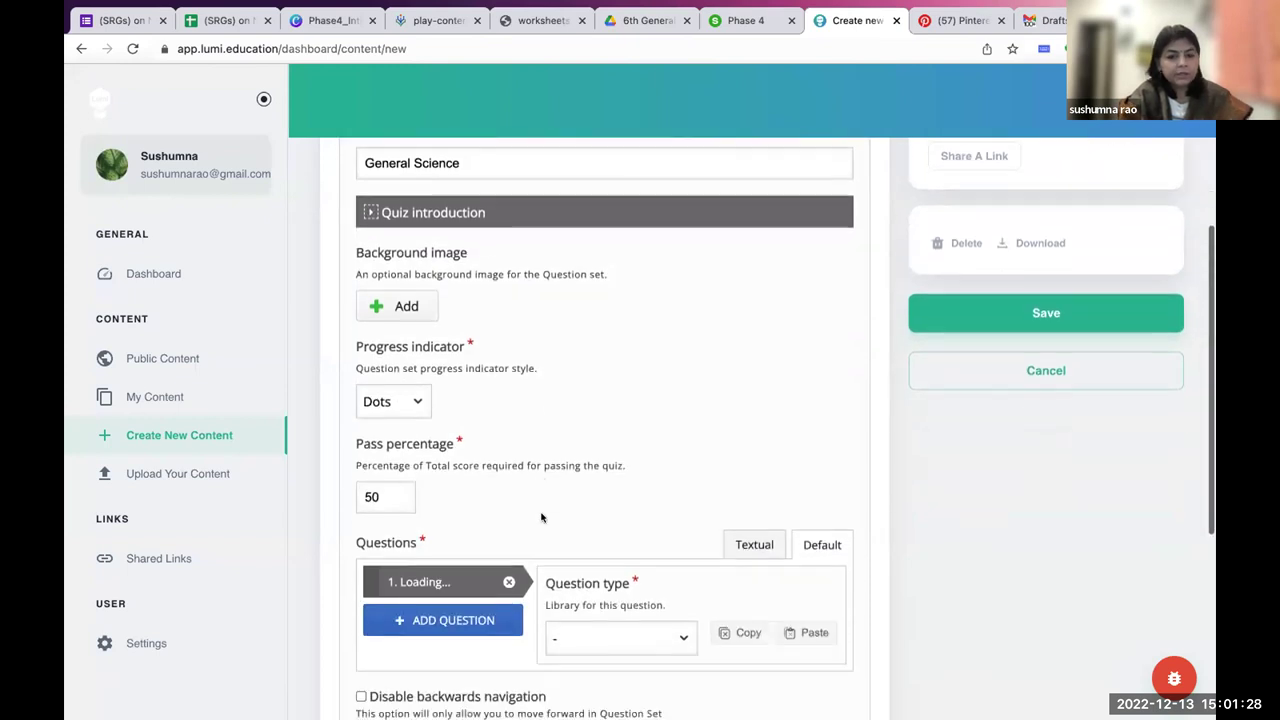
{"action": "scroll", "coordinate": [541, 517], "scroll_direction": "down", "scroll_amount": 1}
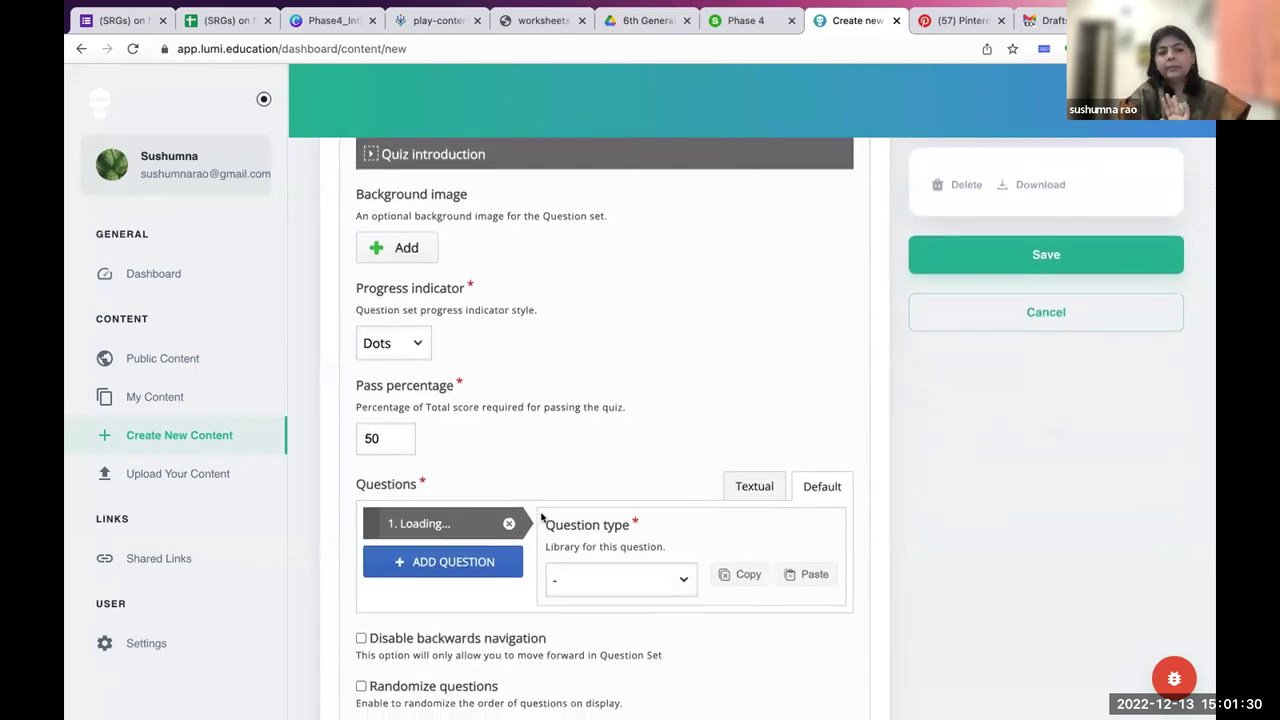
{"action": "scroll", "coordinate": [541, 517], "scroll_direction": "up", "scroll_amount": 3}
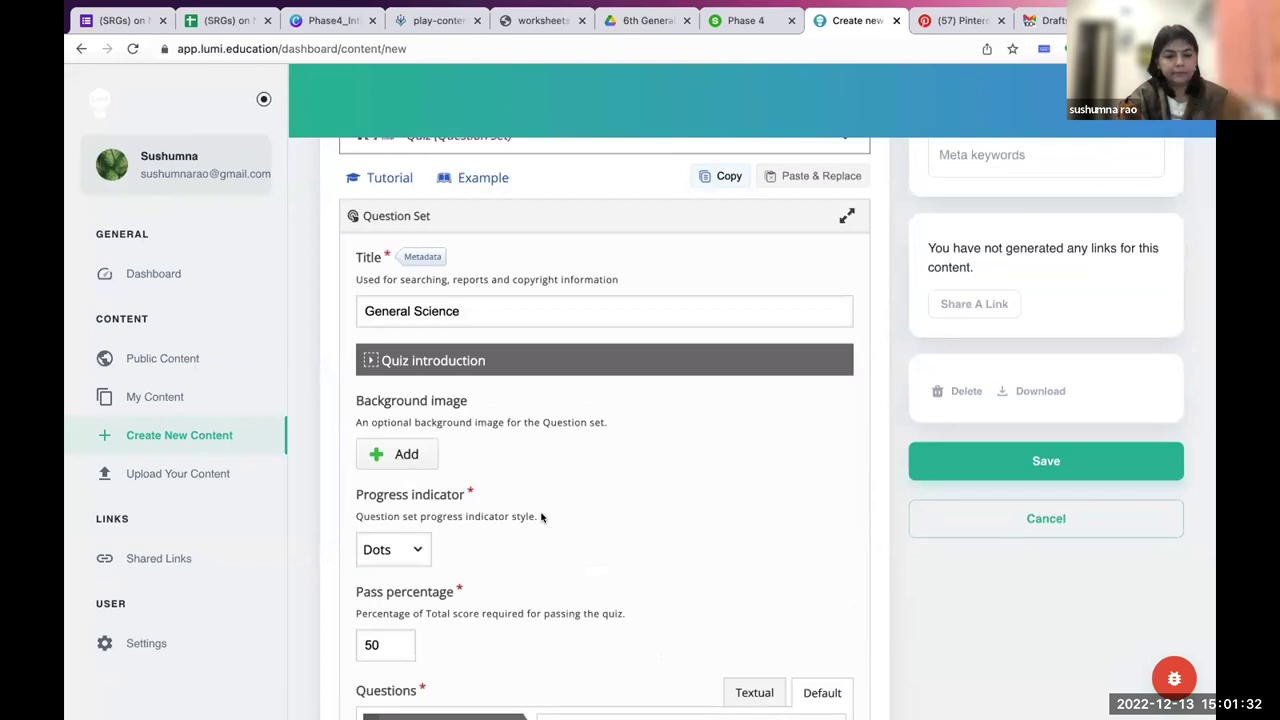
{"action": "scroll", "coordinate": [541, 517], "scroll_direction": "down", "scroll_amount": 4}
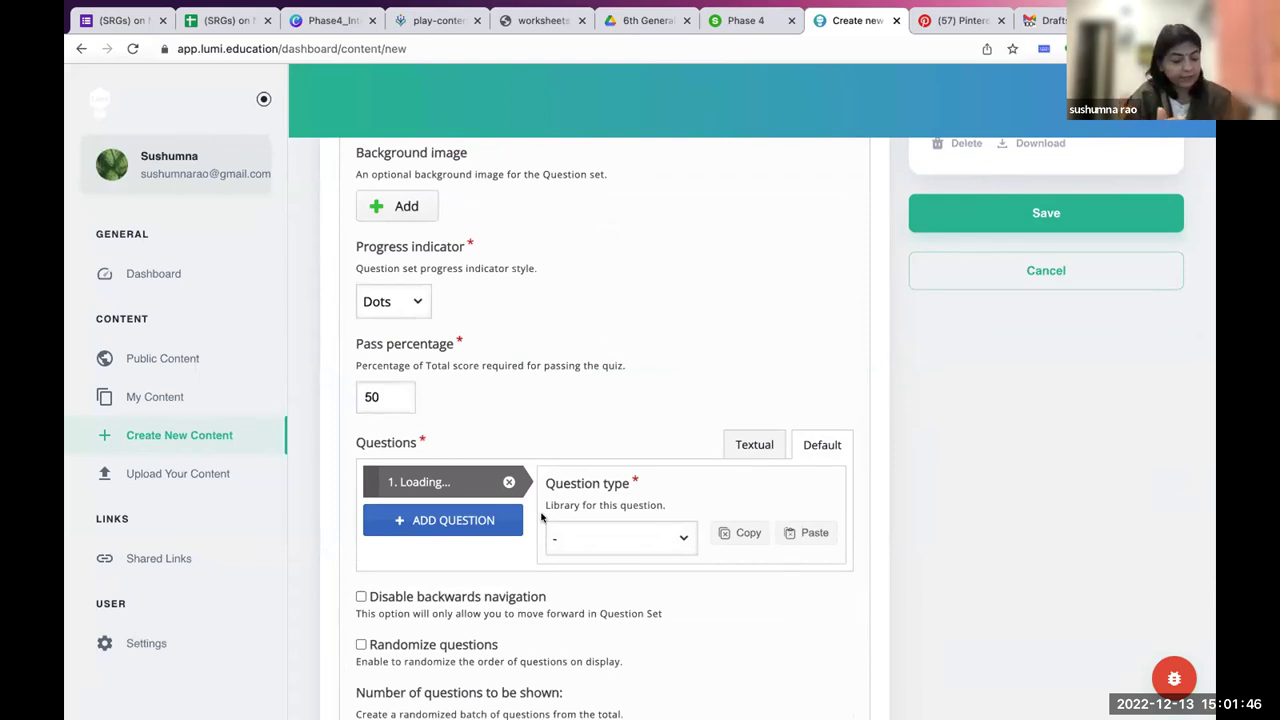
{"action": "scroll", "coordinate": [541, 517], "scroll_direction": "down", "scroll_amount": 2}
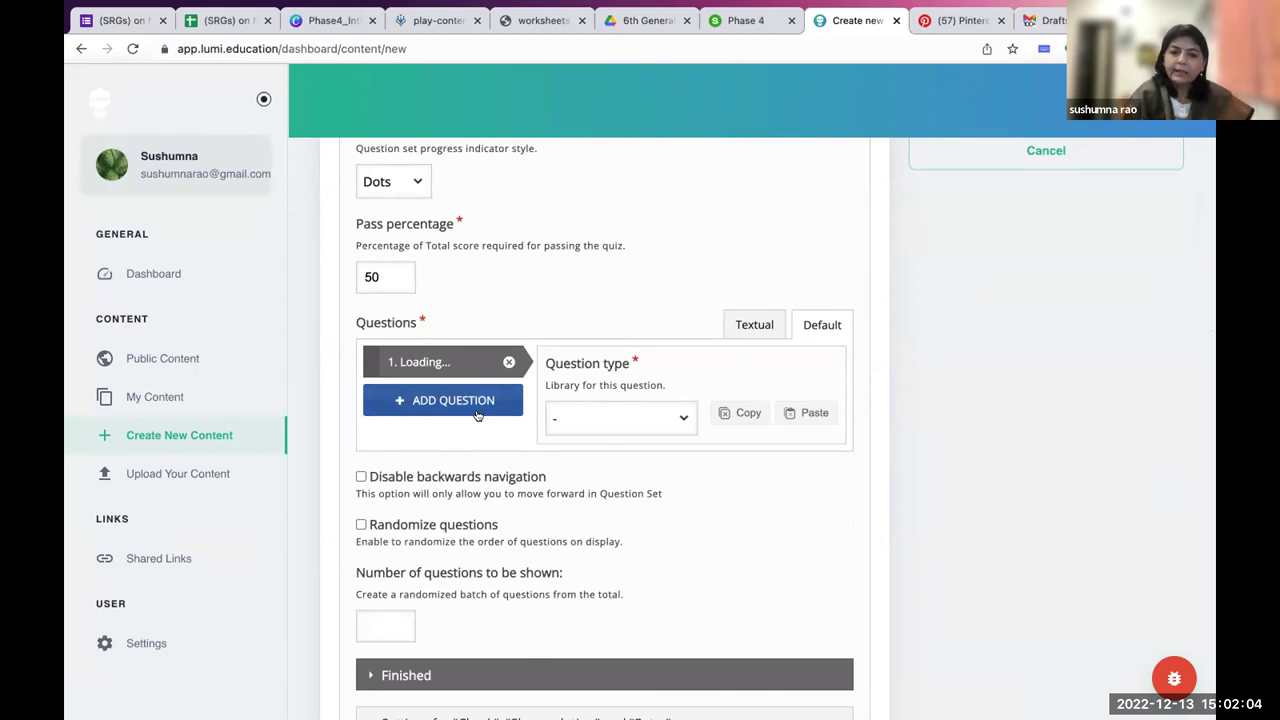
{"action": "left_click", "coordinate": [667, 425]}
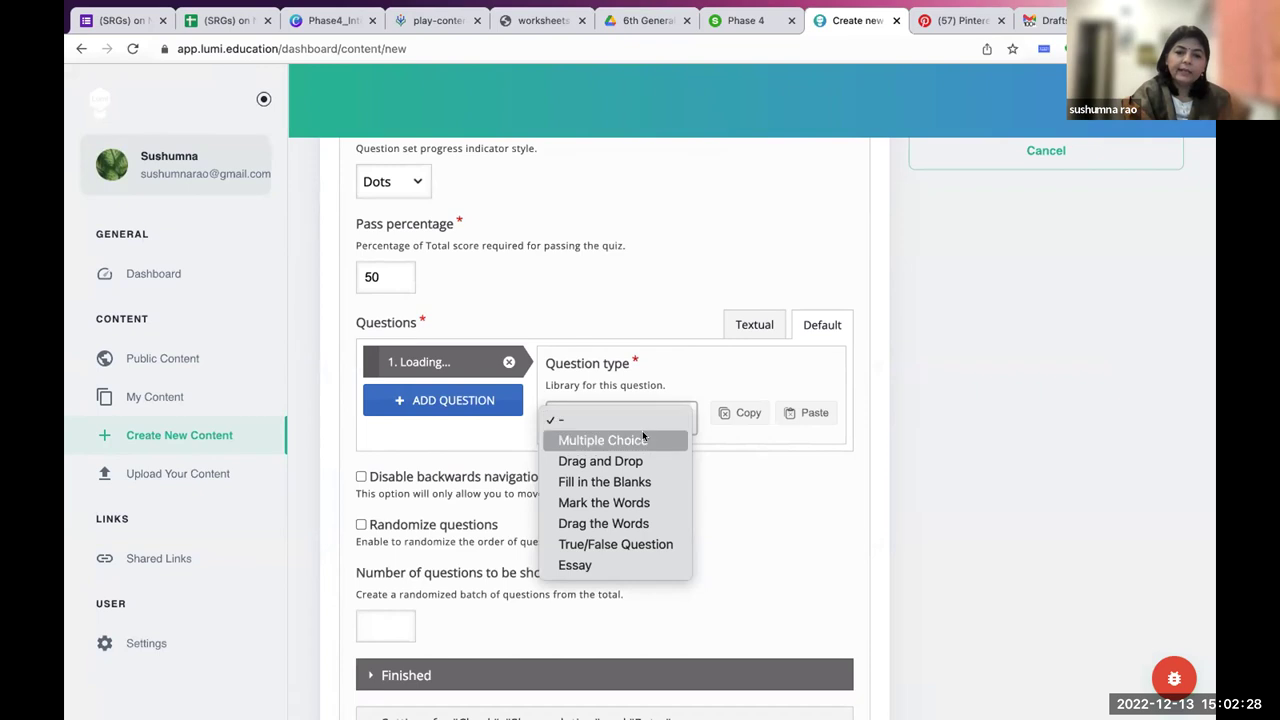
{"action": "left_click", "coordinate": [641, 438]}
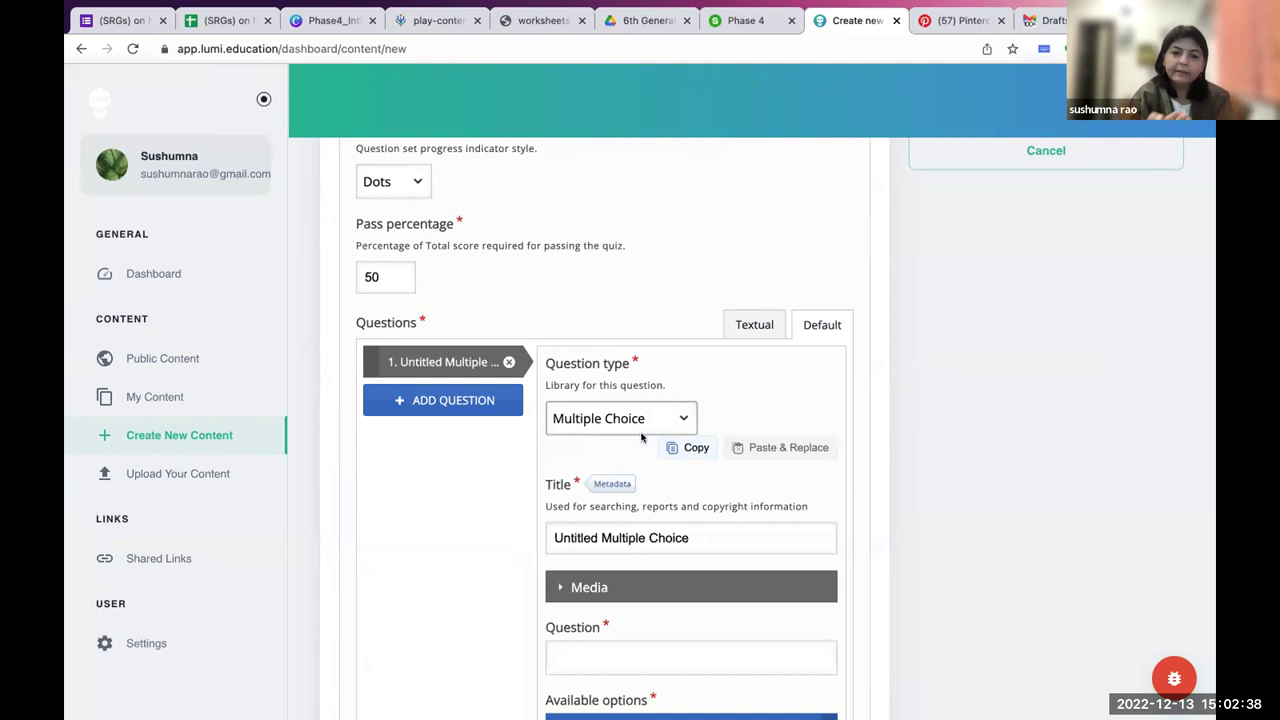
Delete 'Untitled' from the question title so it reads Multiple Choice
{"action": "scroll", "coordinate": [641, 437], "scroll_direction": "down", "scroll_amount": 3}
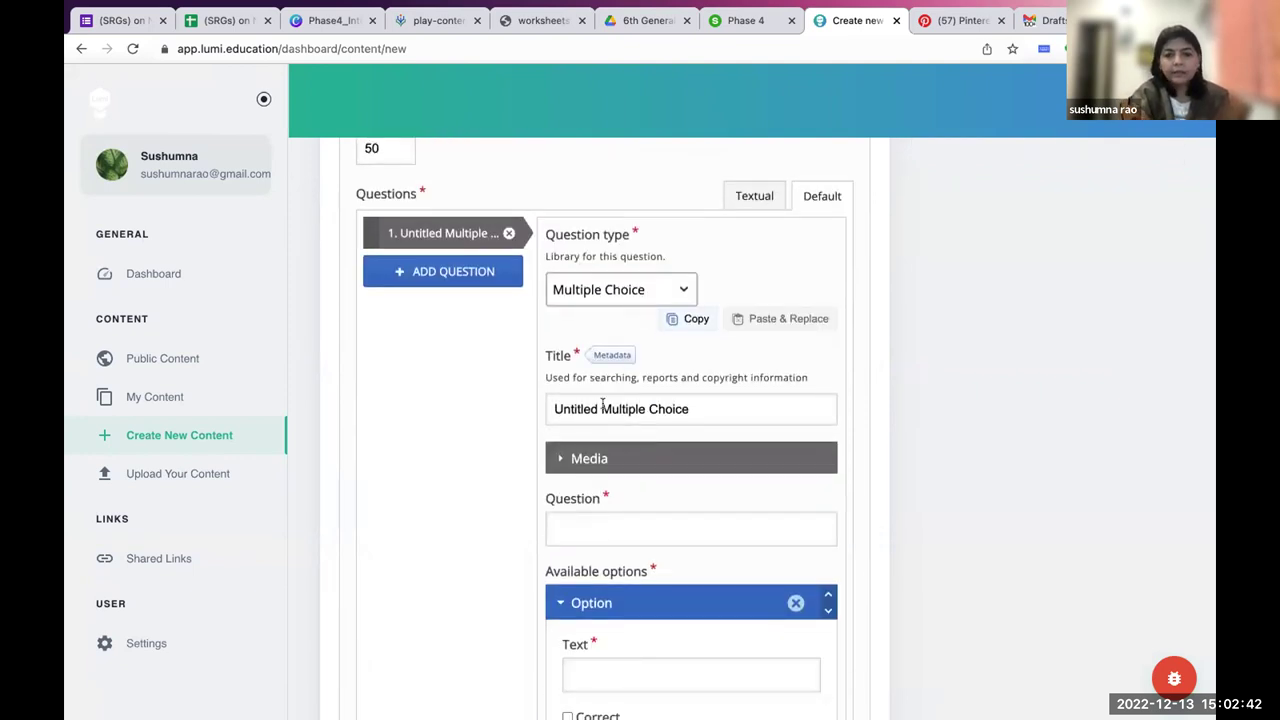
{"action": "left_click_drag", "start_coordinate": [600, 406], "coordinate": [533, 399]}
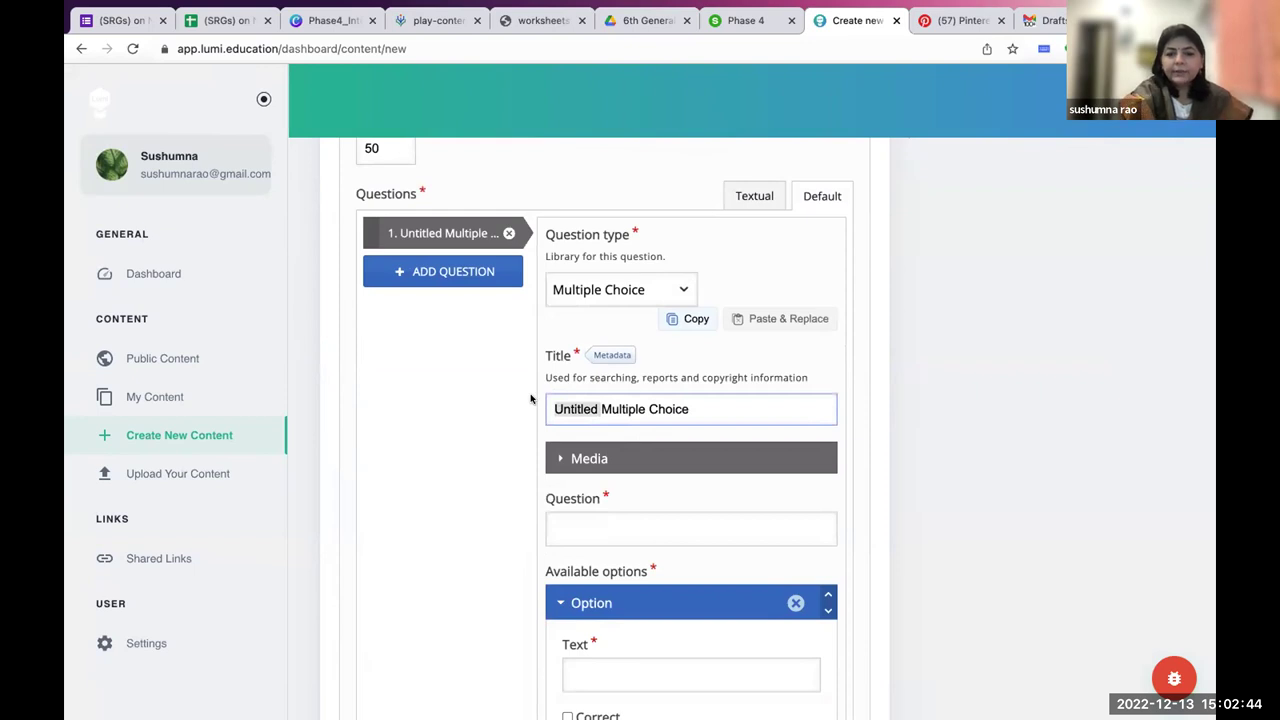
{"action": "key", "text": "BackSpace"}
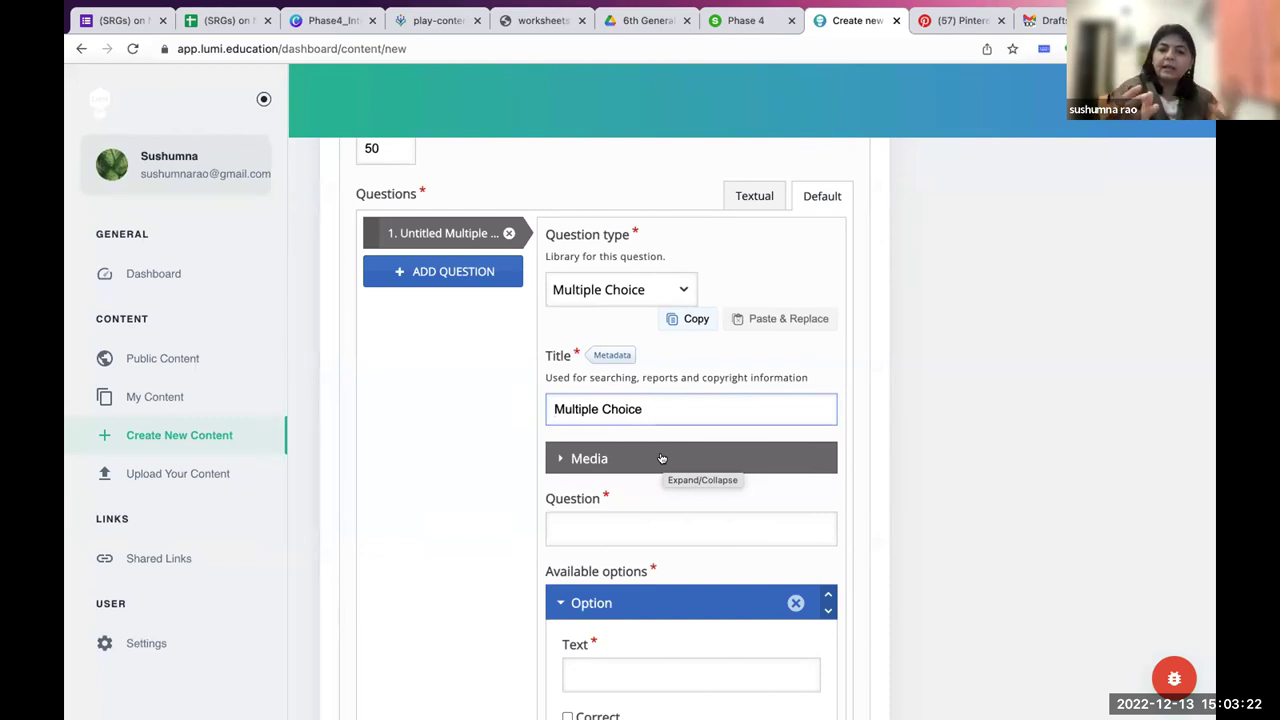
{"action": "scroll", "coordinate": [661, 458], "scroll_direction": "down", "scroll_amount": 2}
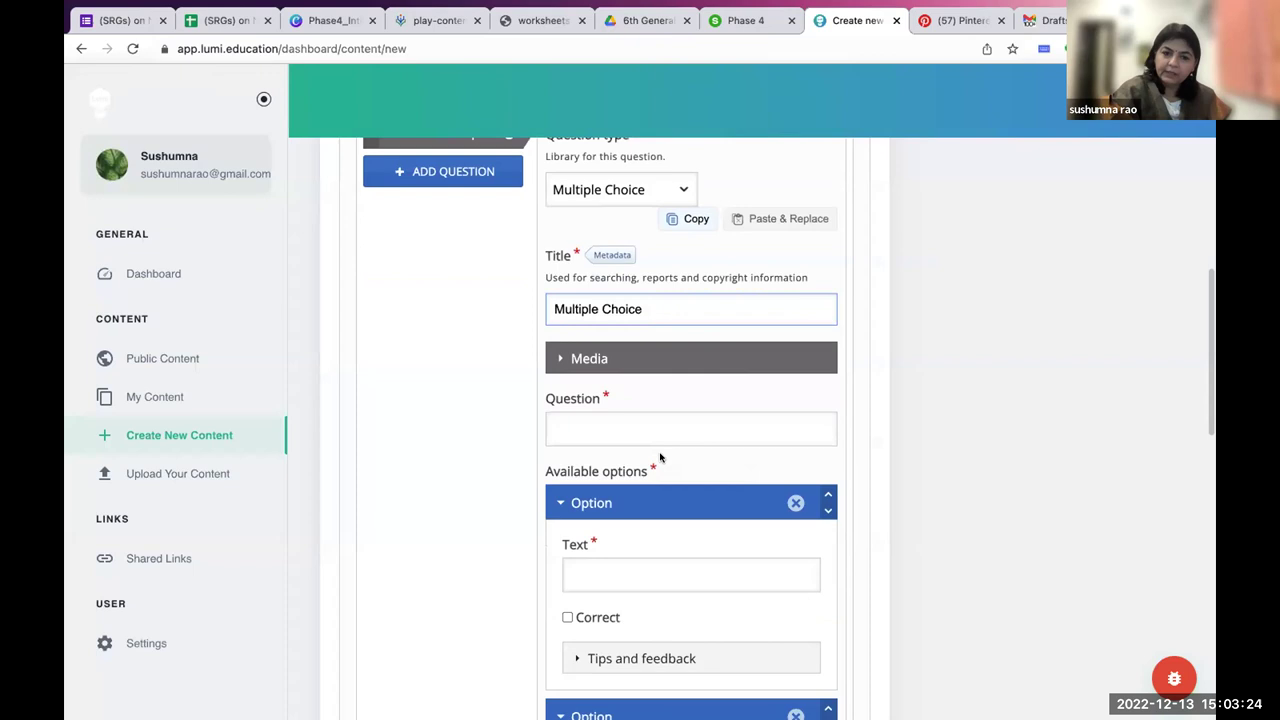
{"action": "left_click", "coordinate": [558, 359]}
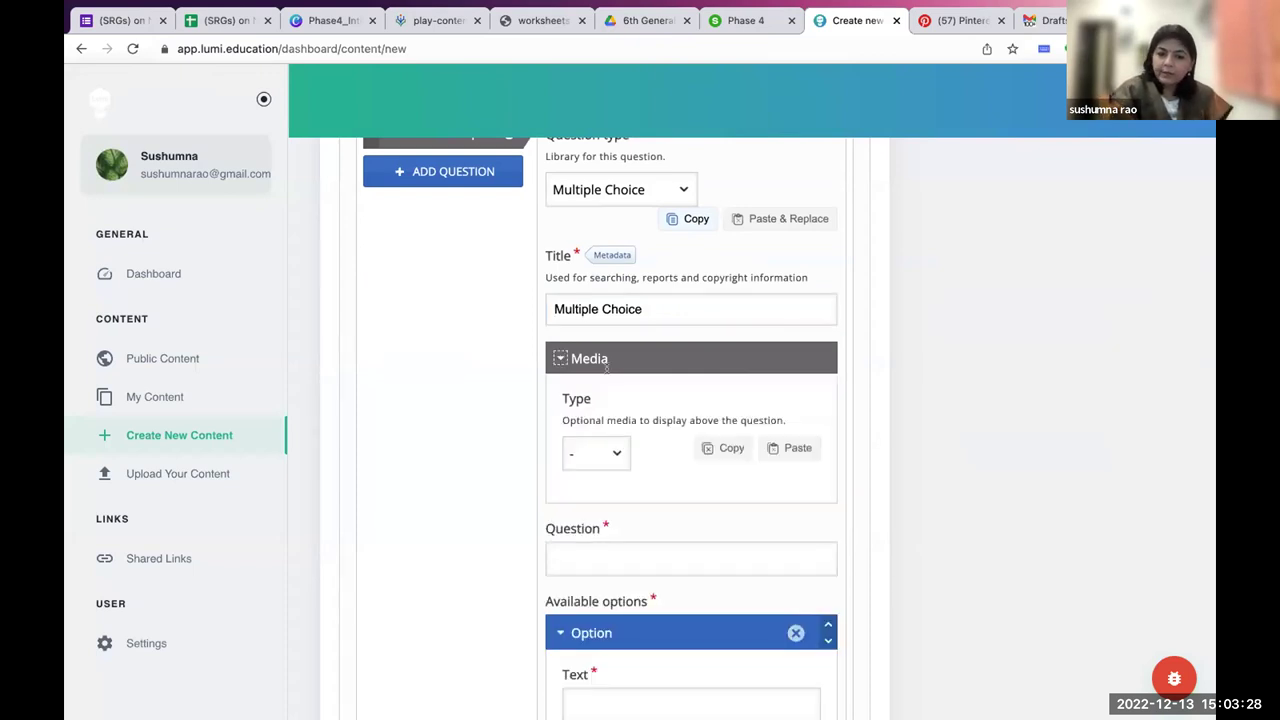
{"action": "left_click", "coordinate": [619, 454]}
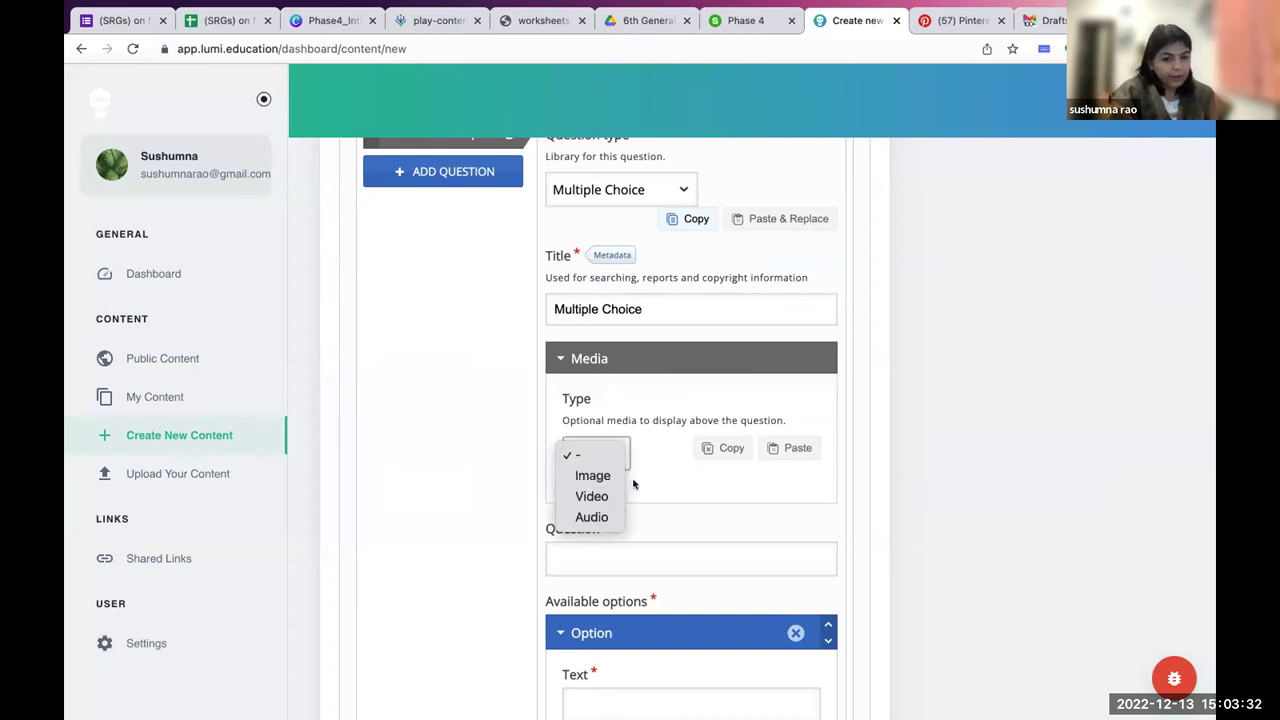
{"action": "left_click", "coordinate": [633, 484]}
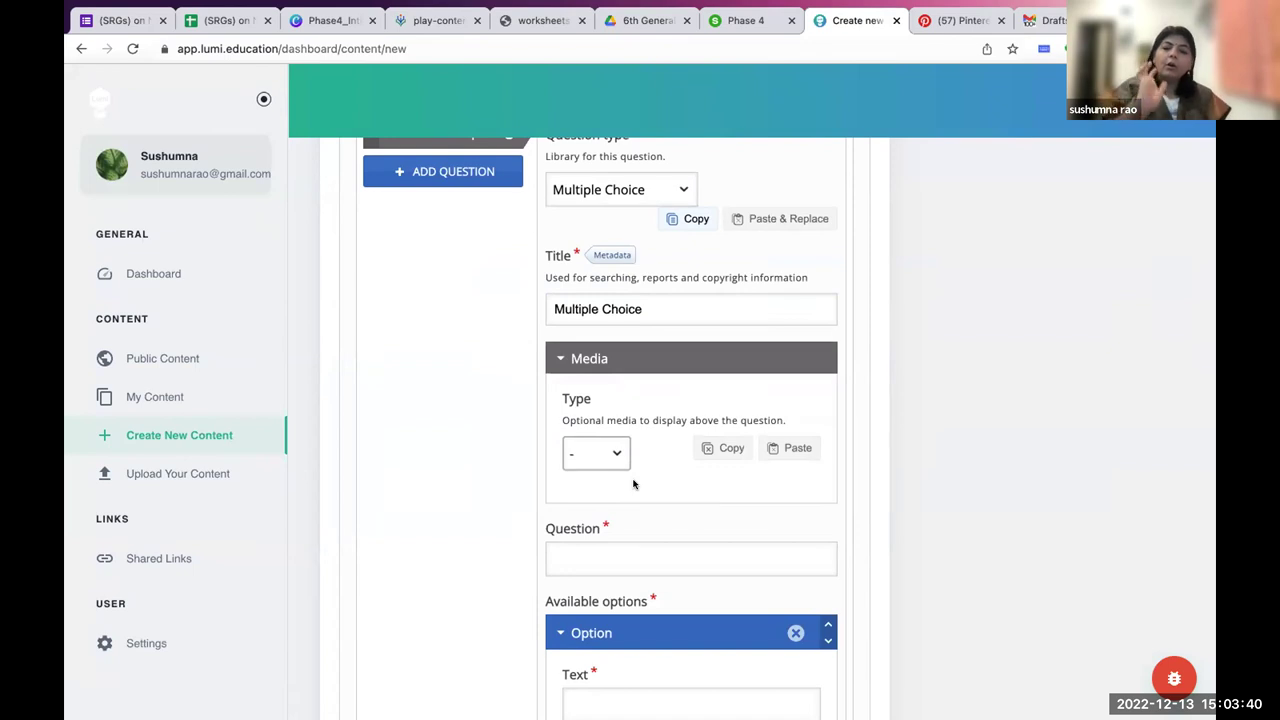
{"action": "left_click", "coordinate": [561, 359]}
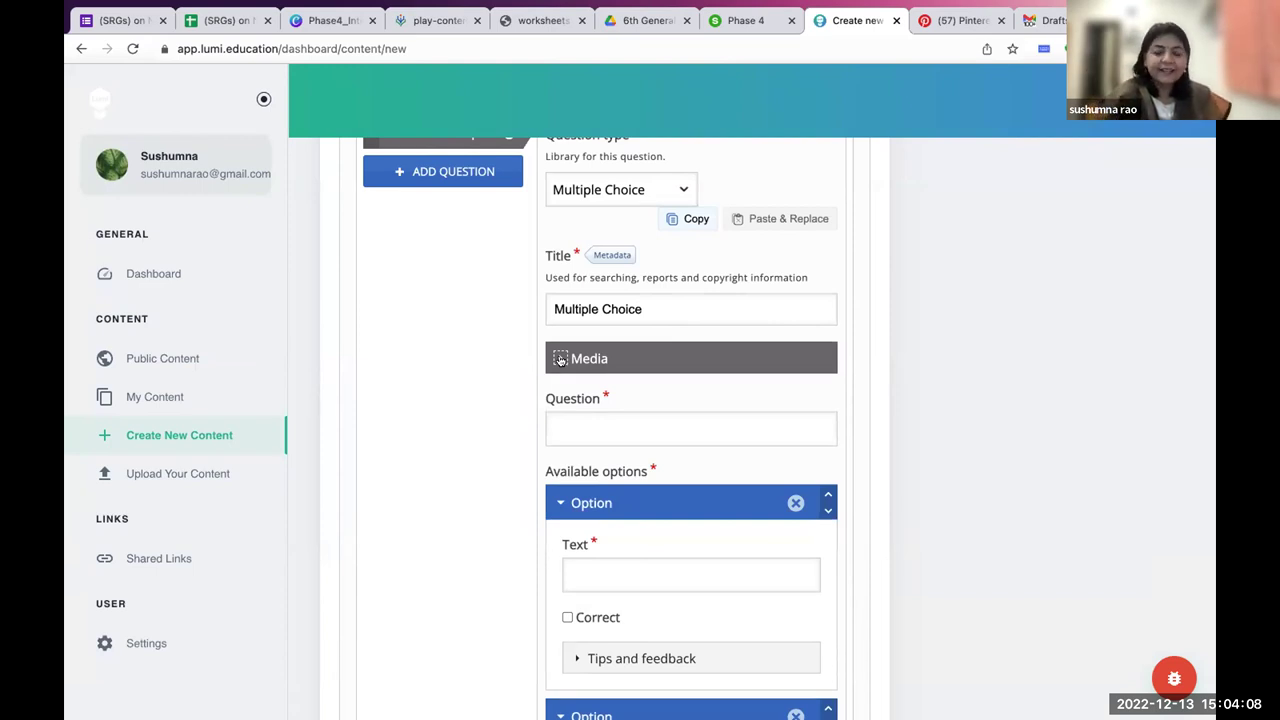
Enter the question text 'Eye specialist is known as ___________'
{"action": "left_click", "coordinate": [605, 424]}
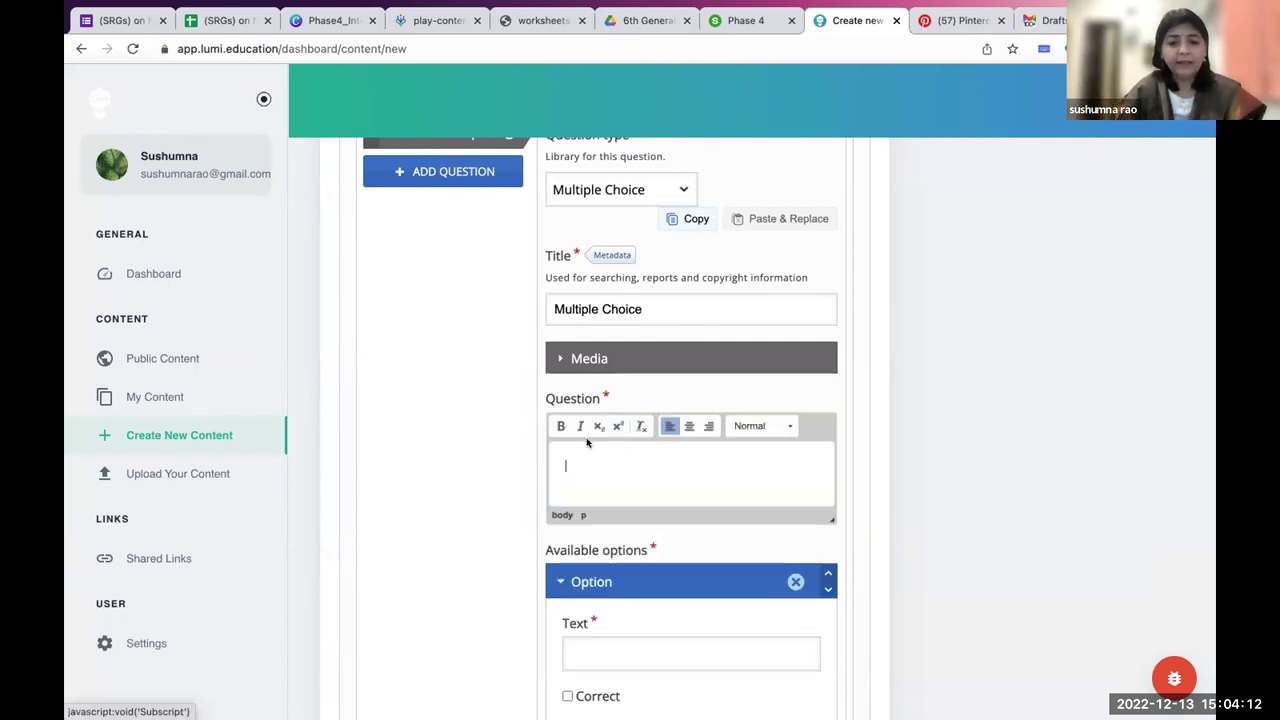
{"action": "type", "text": "Eye"}
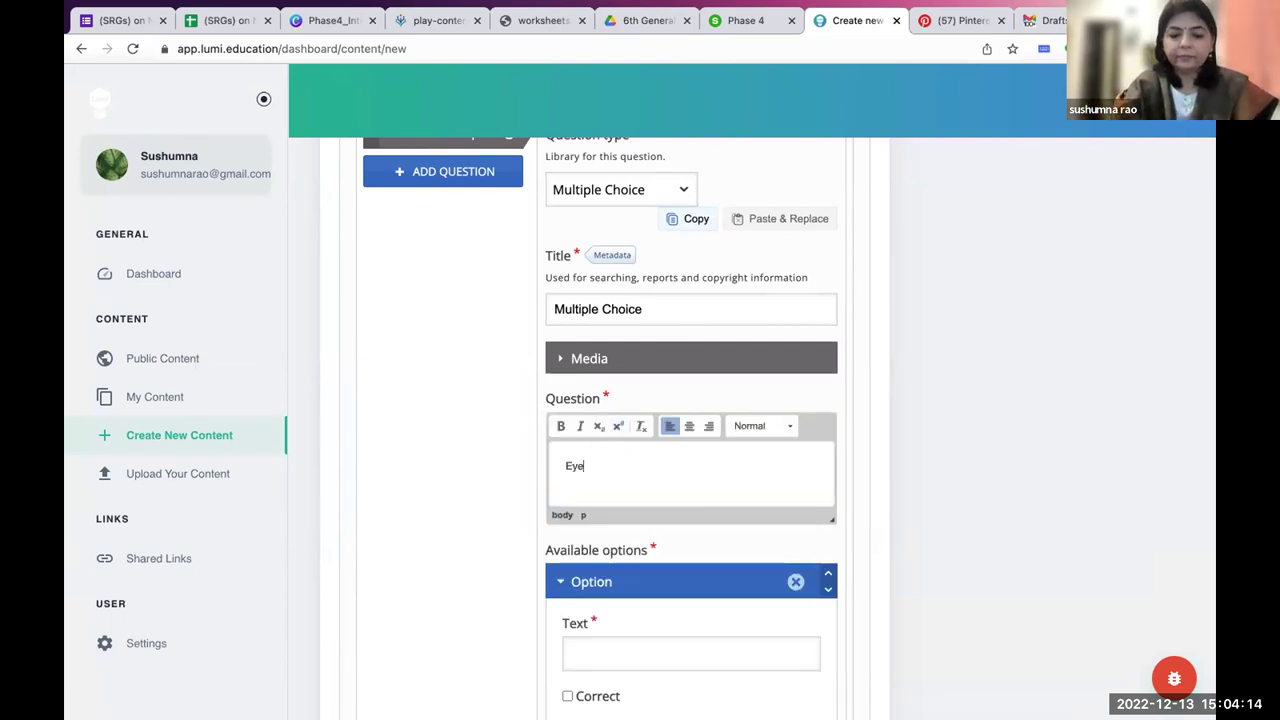
{"action": "type", "text": " speci"}
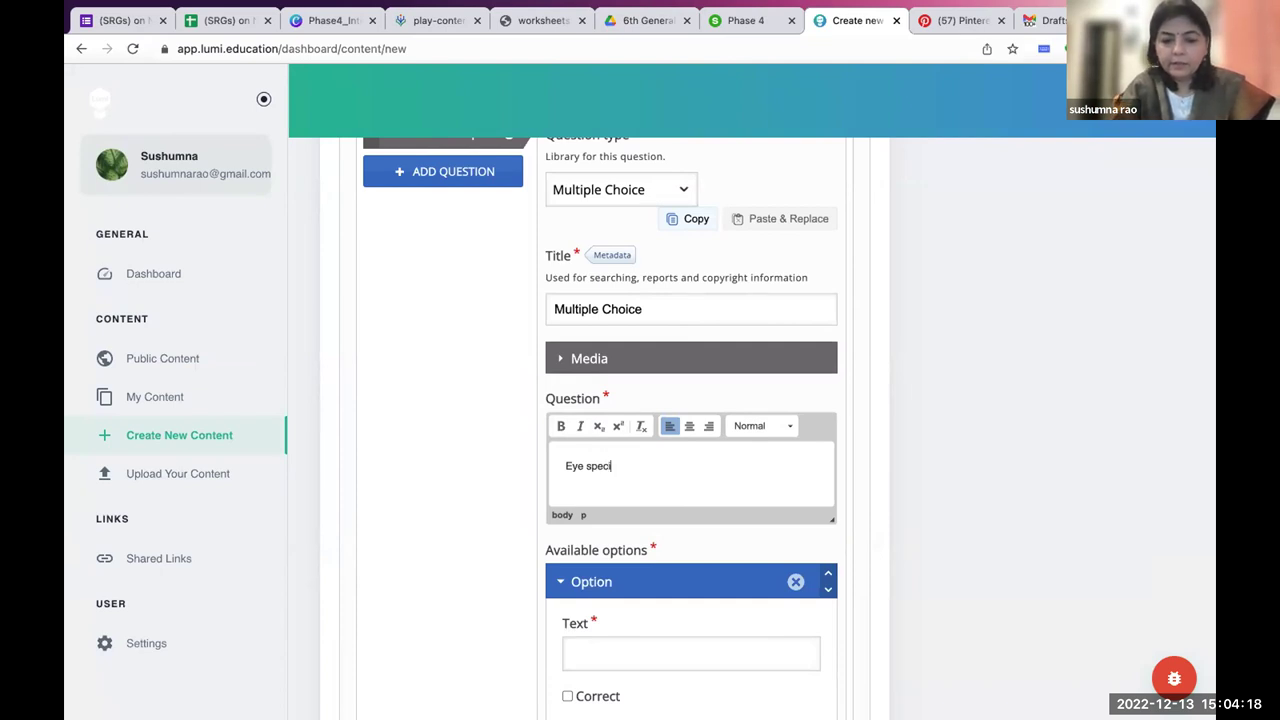
{"action": "type", "text": "a"}
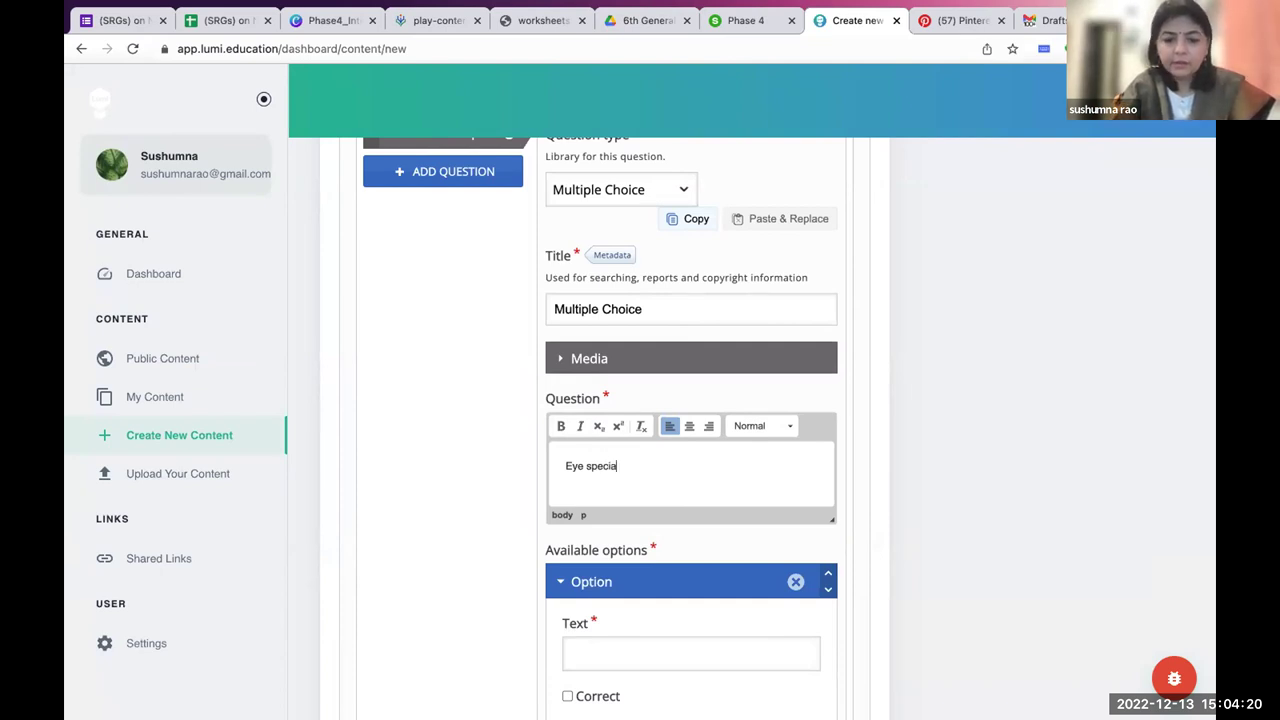
{"action": "type", "text": "list is "}
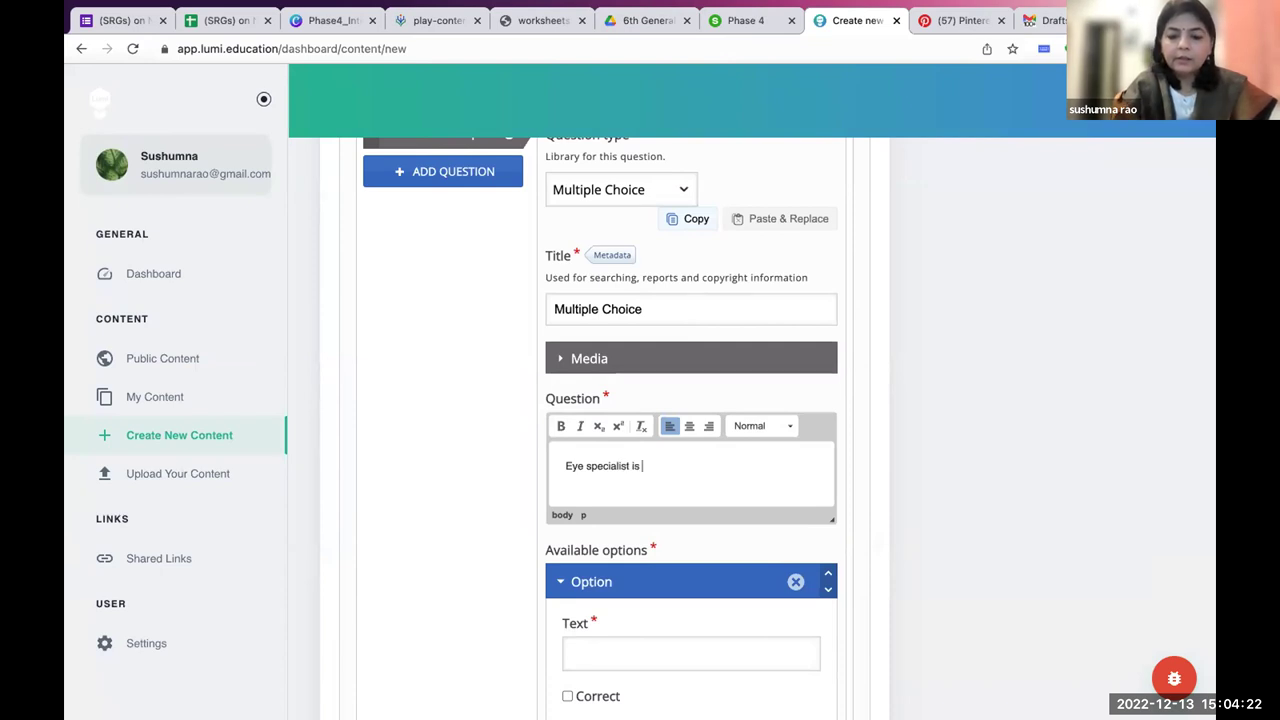
{"action": "type", "text": "known as ___________"}
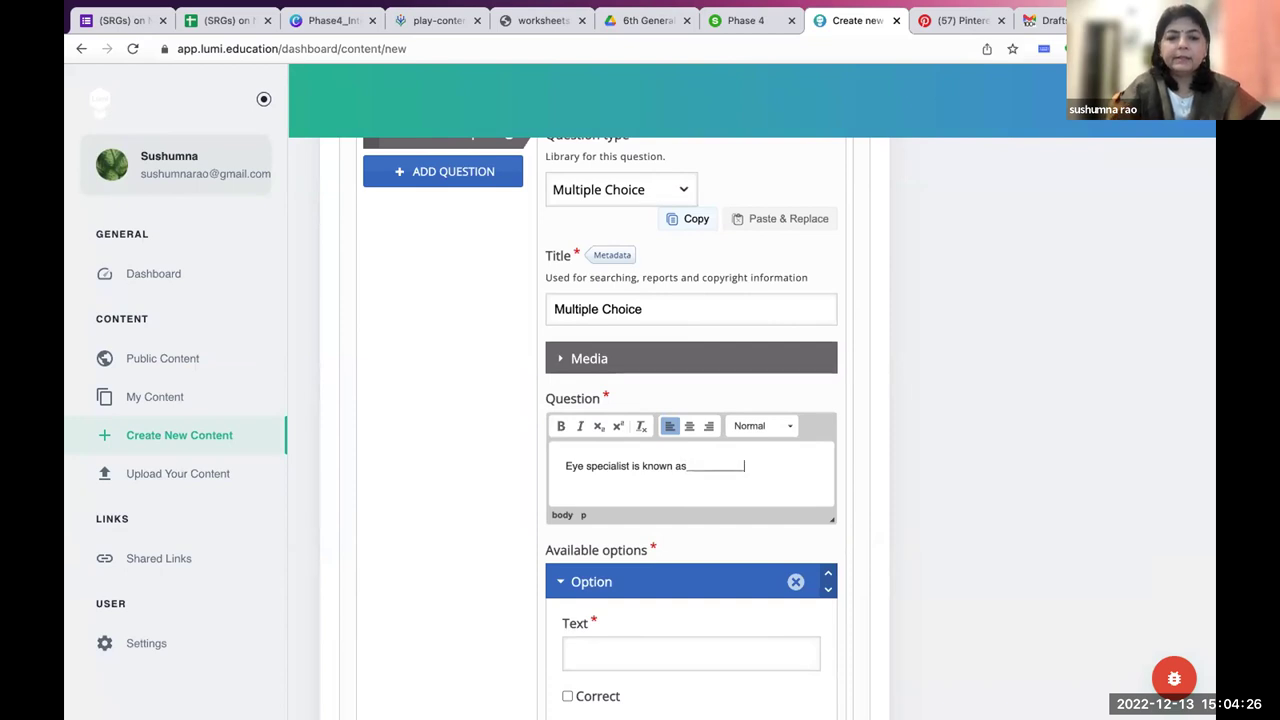
{"action": "scroll", "coordinate": [690, 430], "scroll_direction": "down", "scroll_amount": 3}
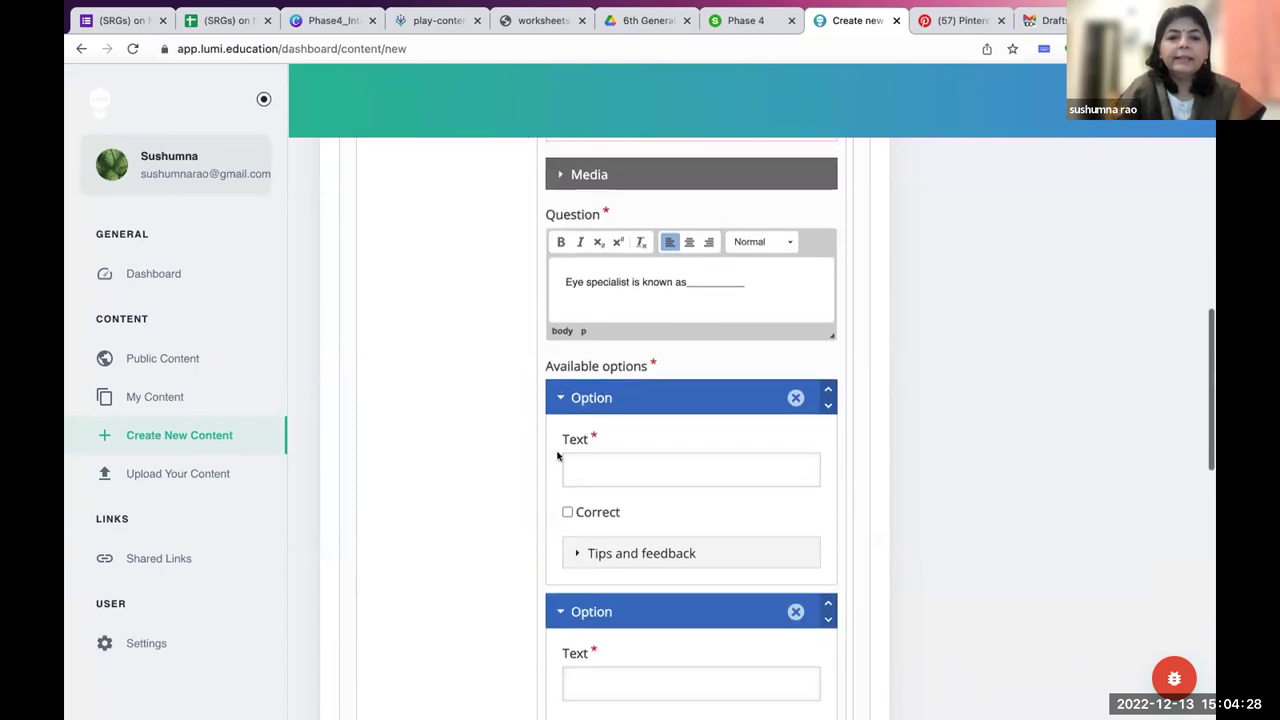
Clear the Drive link mistakenly pasted into the first answer option
{"action": "left_click", "coordinate": [595, 456]}
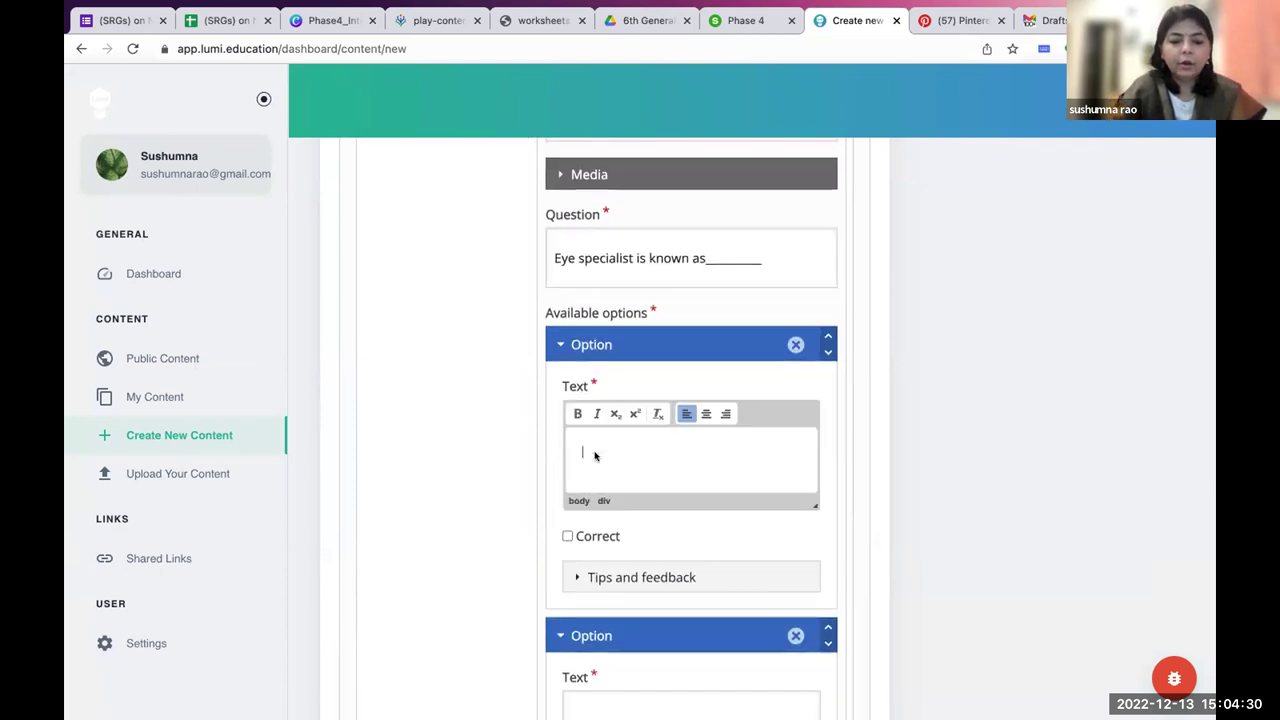
{"action": "key", "text": "ctrl+a"}
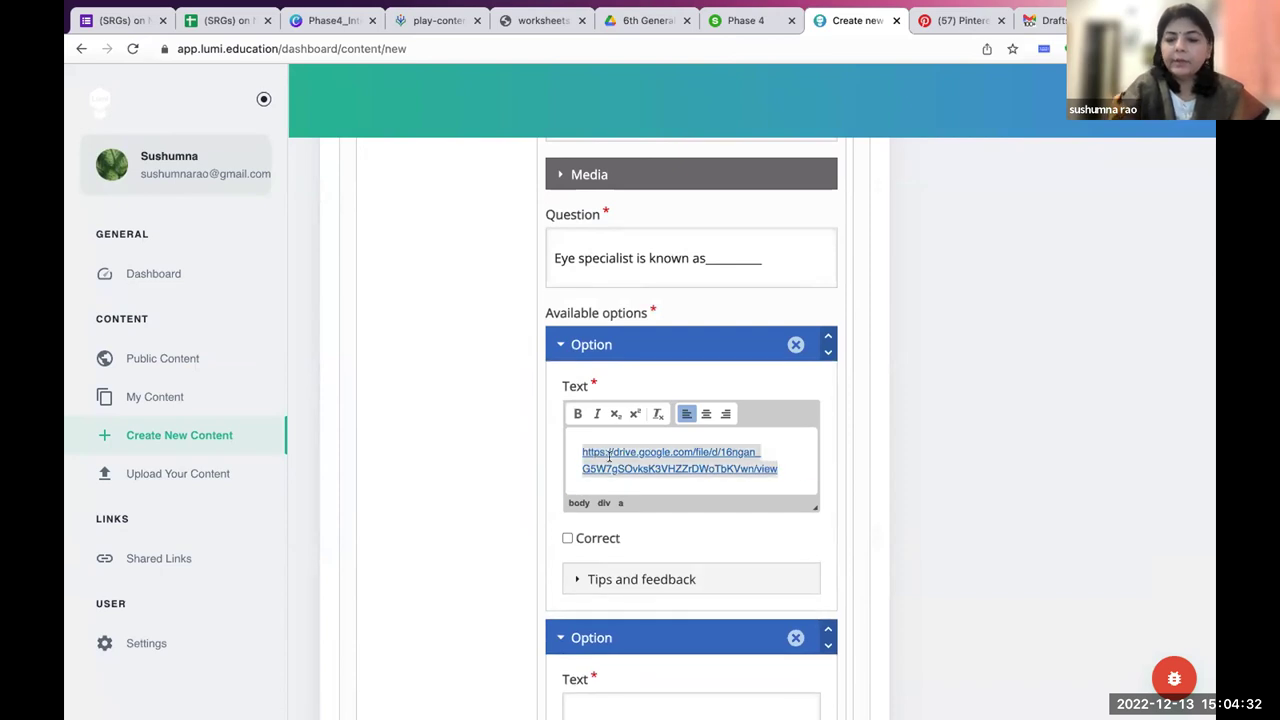
{"action": "key", "text": "BackSpace"}
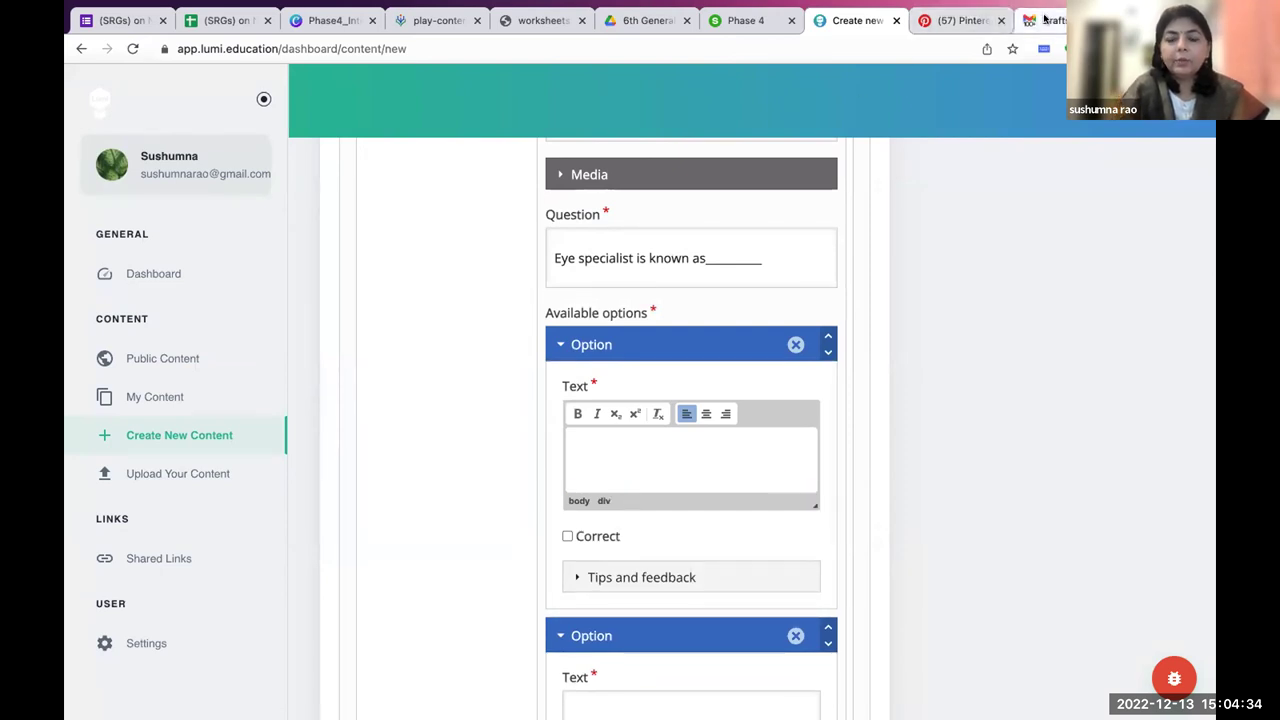
Select 'Ophthalmologist' in the Gmail draft, then go back to the Lumi editor
{"action": "left_click", "coordinate": [1046, 20]}
{"action": "scroll", "coordinate": [766, 210], "scroll_direction": "up", "scroll_amount": 5}
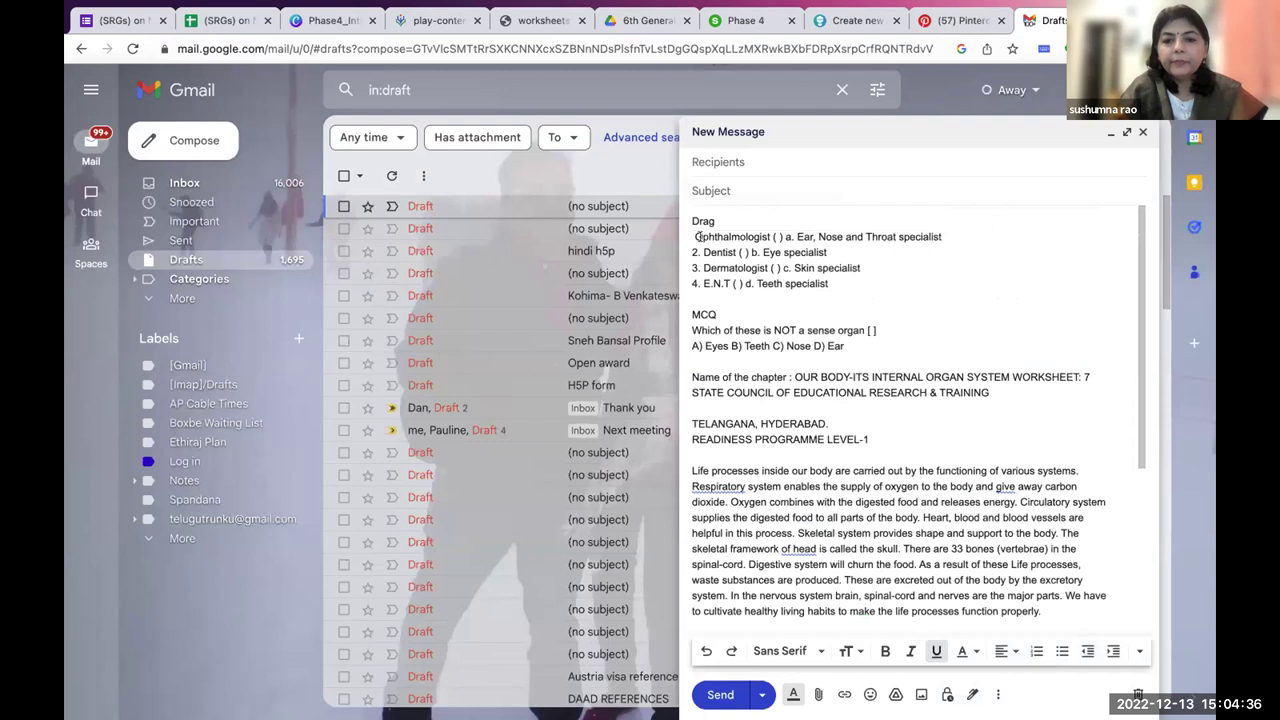
{"action": "left_click_drag", "start_coordinate": [694, 236], "coordinate": [771, 236]}
{"action": "key", "text": "ctrl+c"}
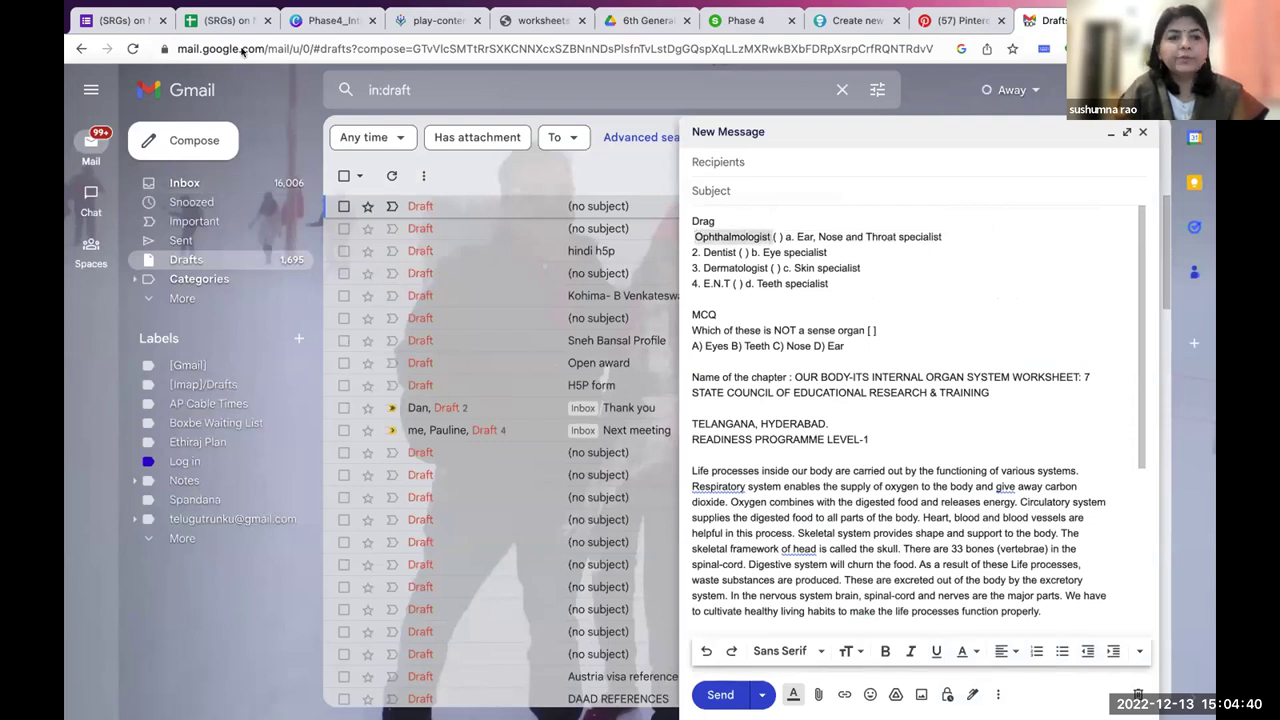
{"action": "left_click", "coordinate": [855, 20]}
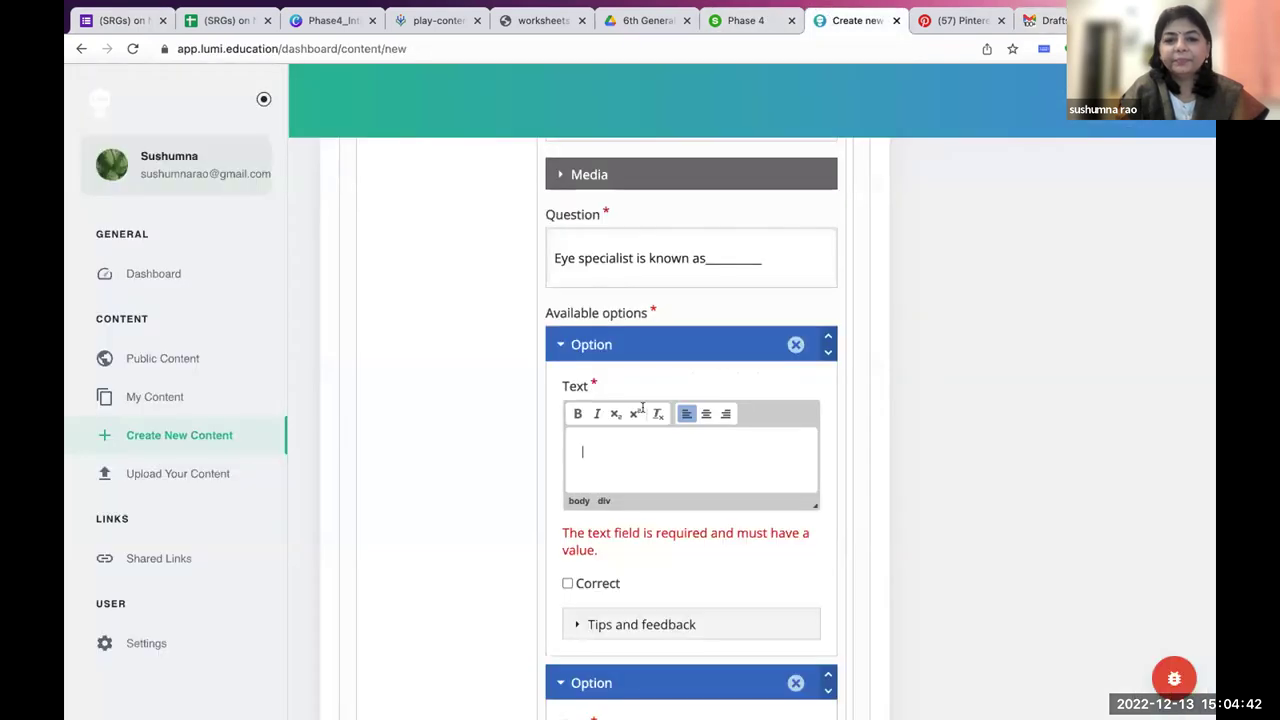
Paste Ophthalmologist as the first option and mark it correct
{"action": "left_click", "coordinate": [629, 432]}
{"action": "key", "text": "ctrl+v"}
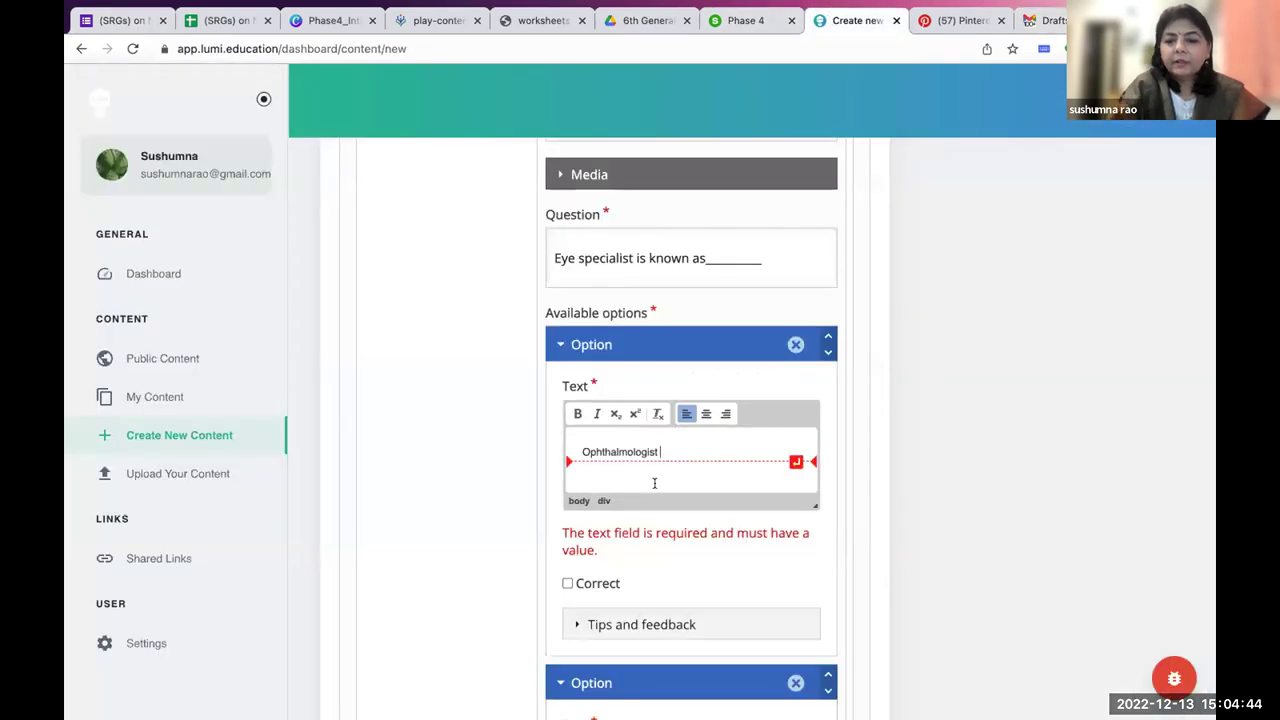
{"action": "scroll", "coordinate": [640, 486], "scroll_direction": "down", "scroll_amount": 2}
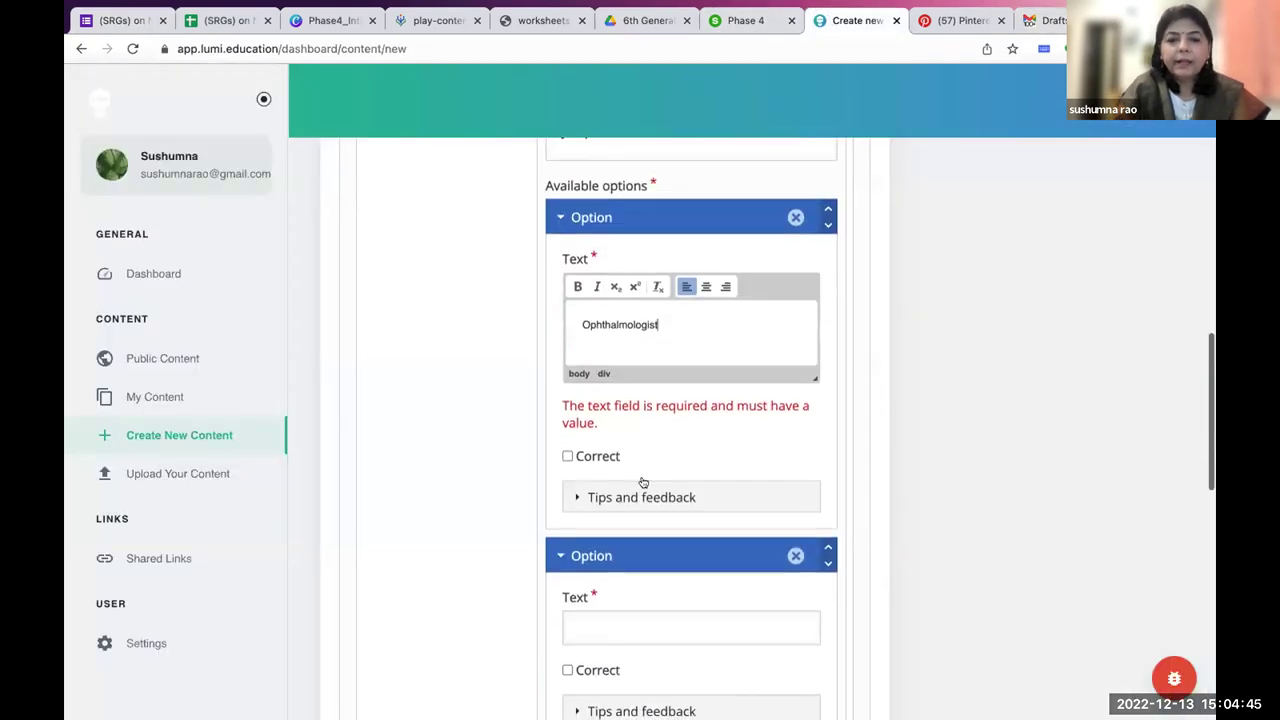
{"action": "left_click", "coordinate": [567, 456]}
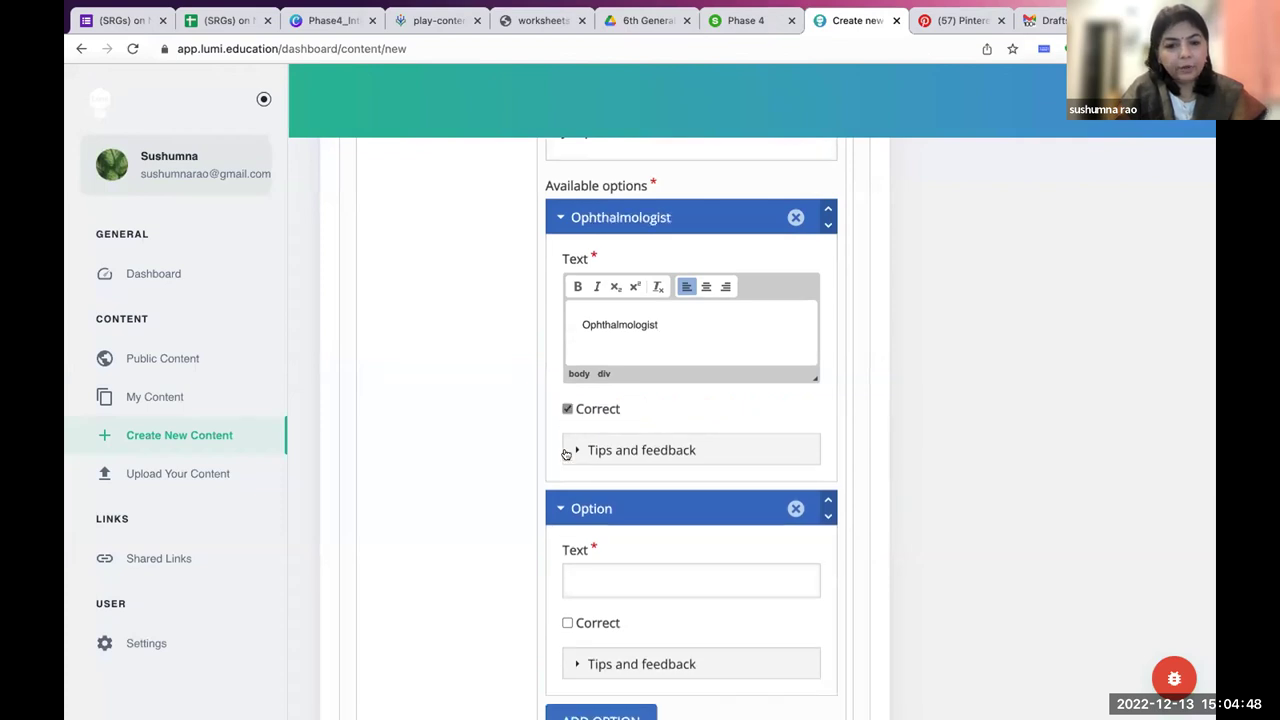
Add the answer options Dentist, E.N.T. and Dermatologist
{"action": "left_click", "coordinate": [620, 580]}
{"action": "type", "text": "Den"}
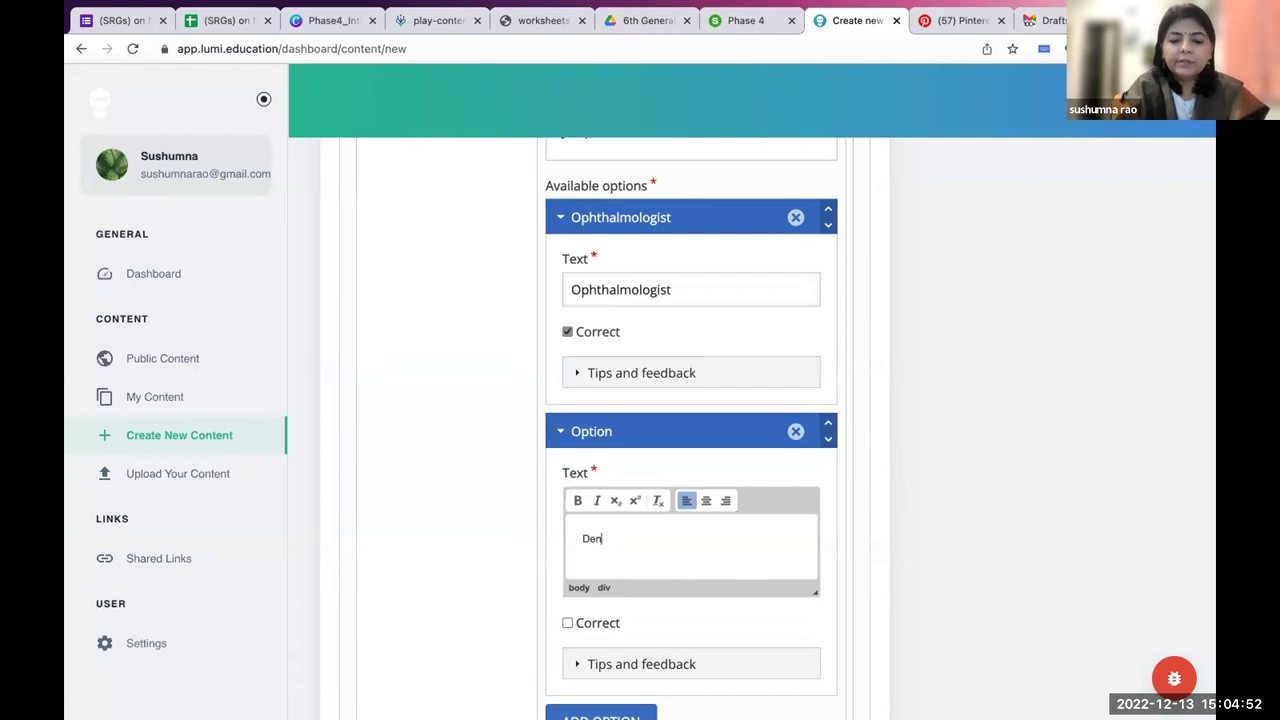
{"action": "type", "text": "tist"}
{"action": "scroll", "coordinate": [604, 485], "scroll_direction": "down", "scroll_amount": 5}
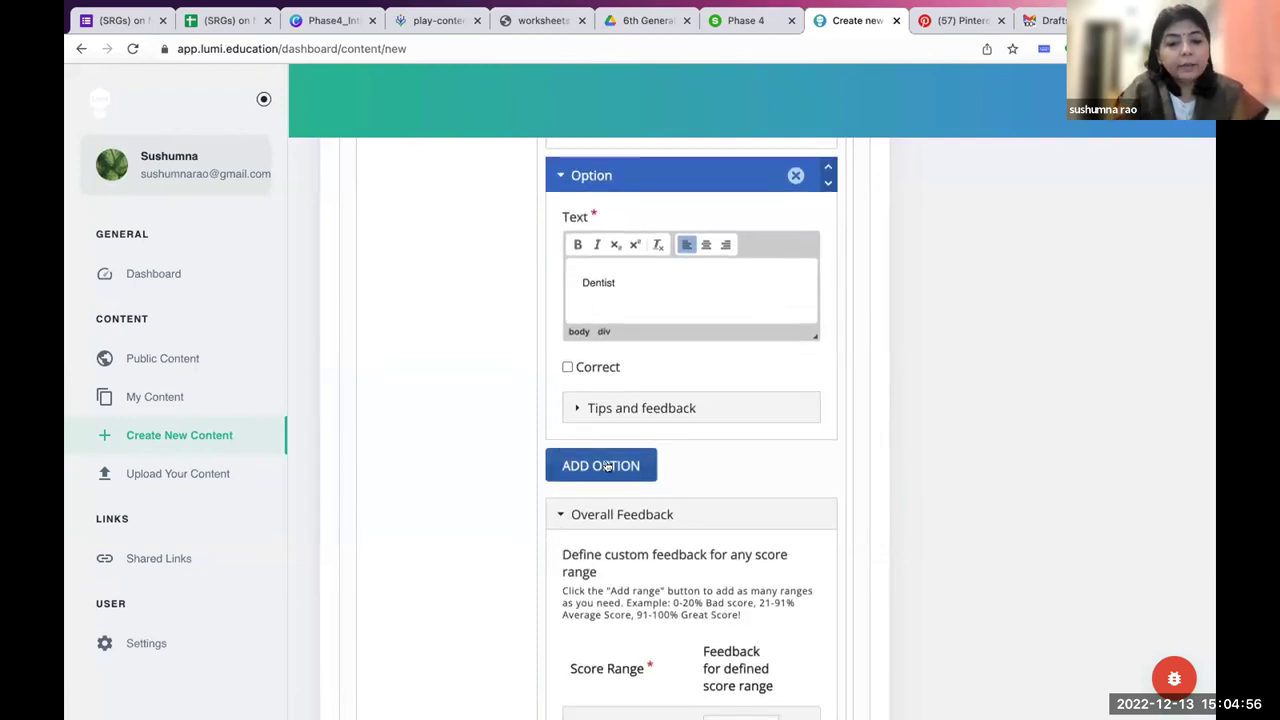
{"action": "left_click", "coordinate": [604, 478]}
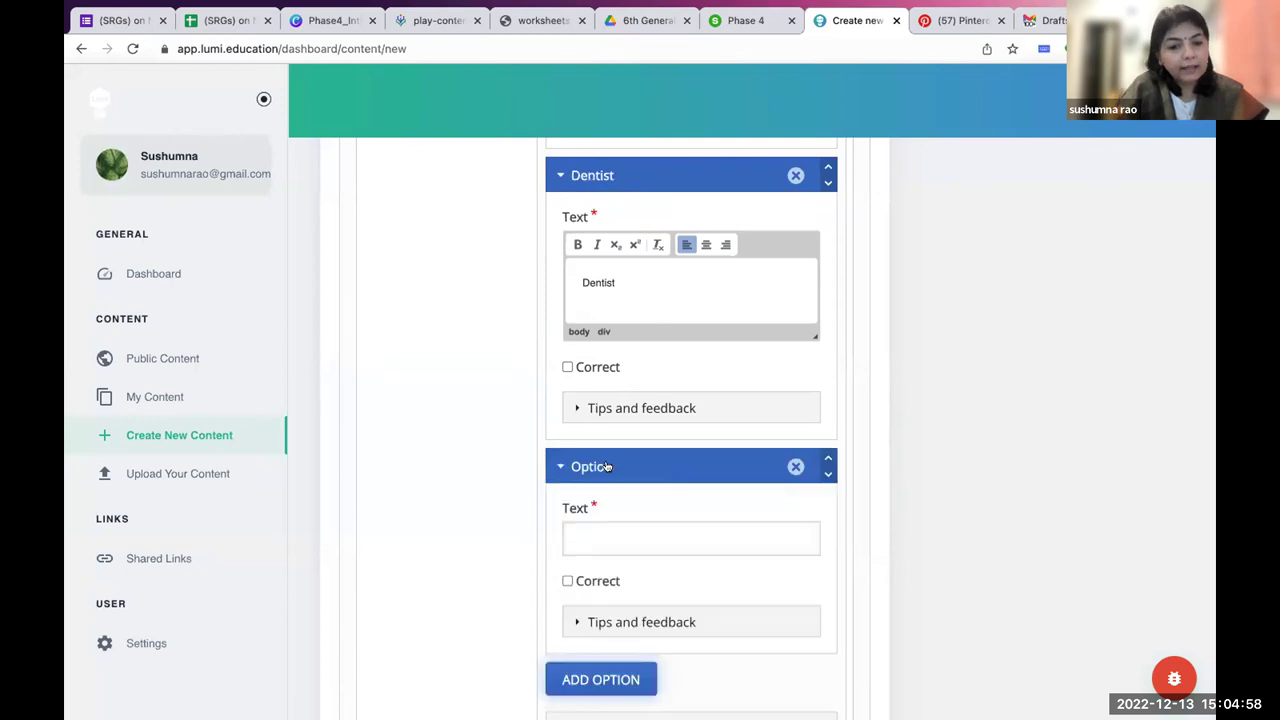
{"action": "left_click", "coordinate": [586, 543]}
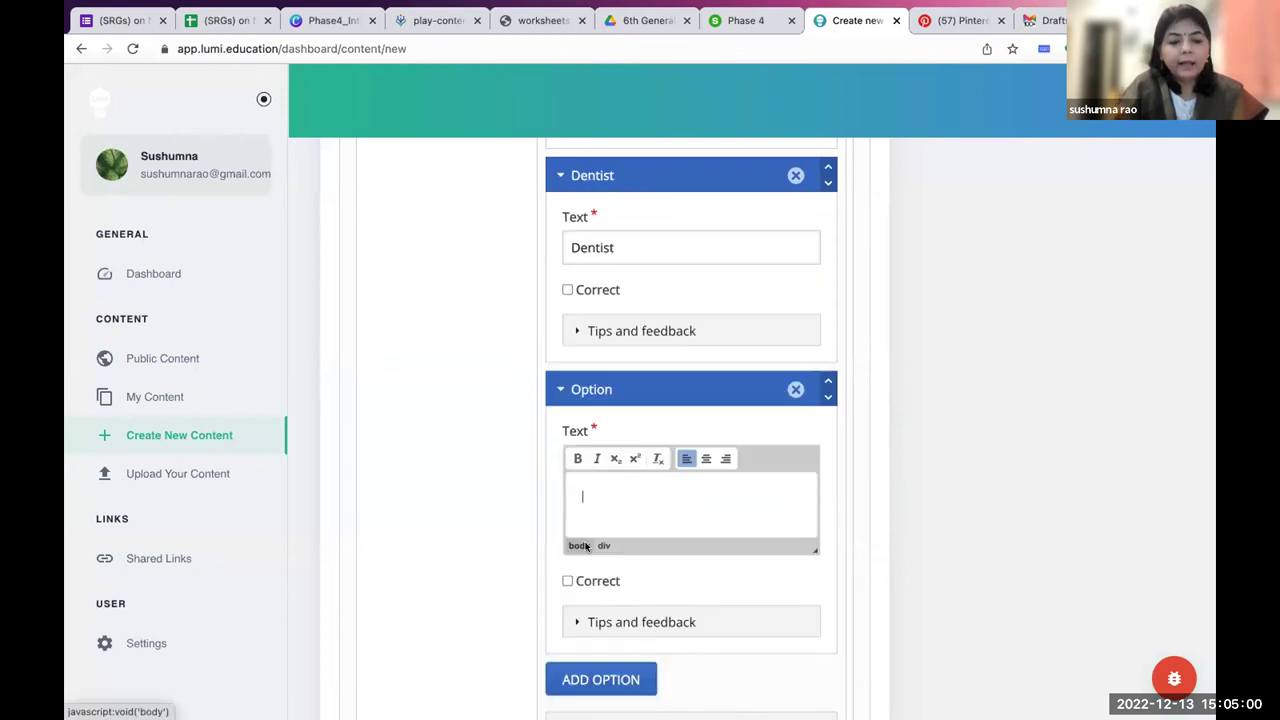
{"action": "type", "text": "E.N"}
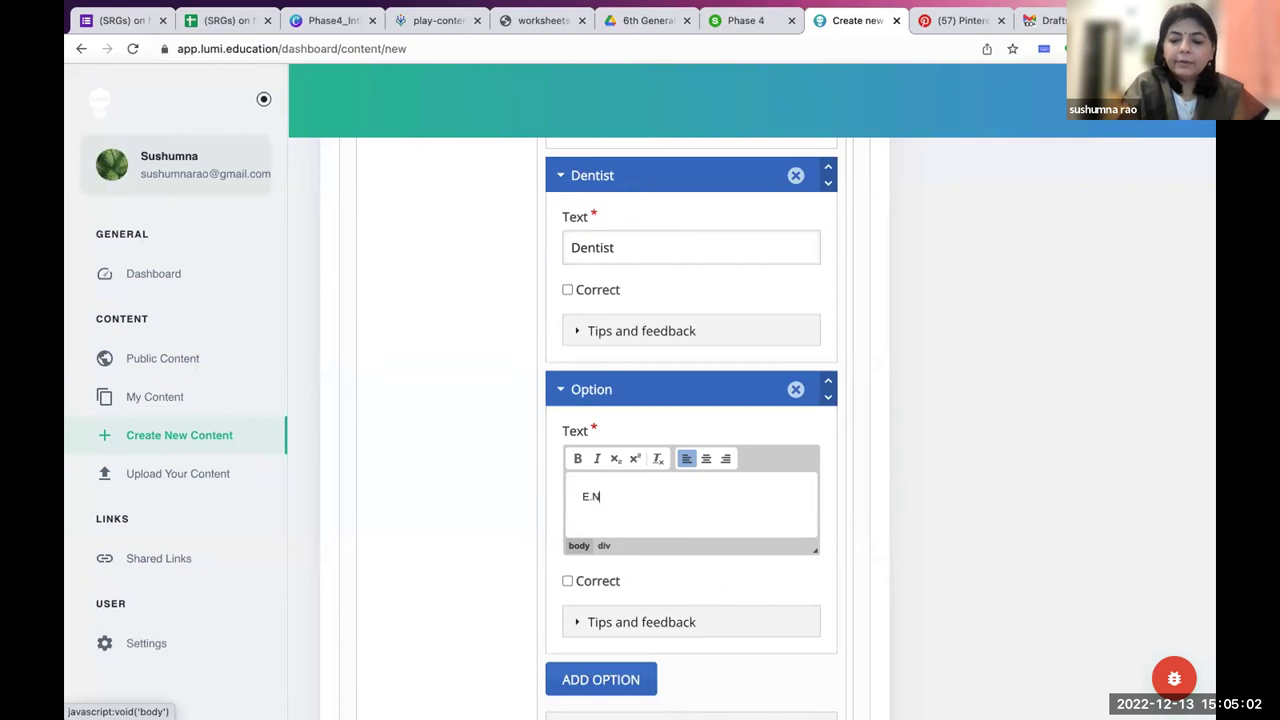
{"action": "type", "text": ".T."}
{"action": "scroll", "coordinate": [590, 500], "scroll_direction": "down", "scroll_amount": 3}
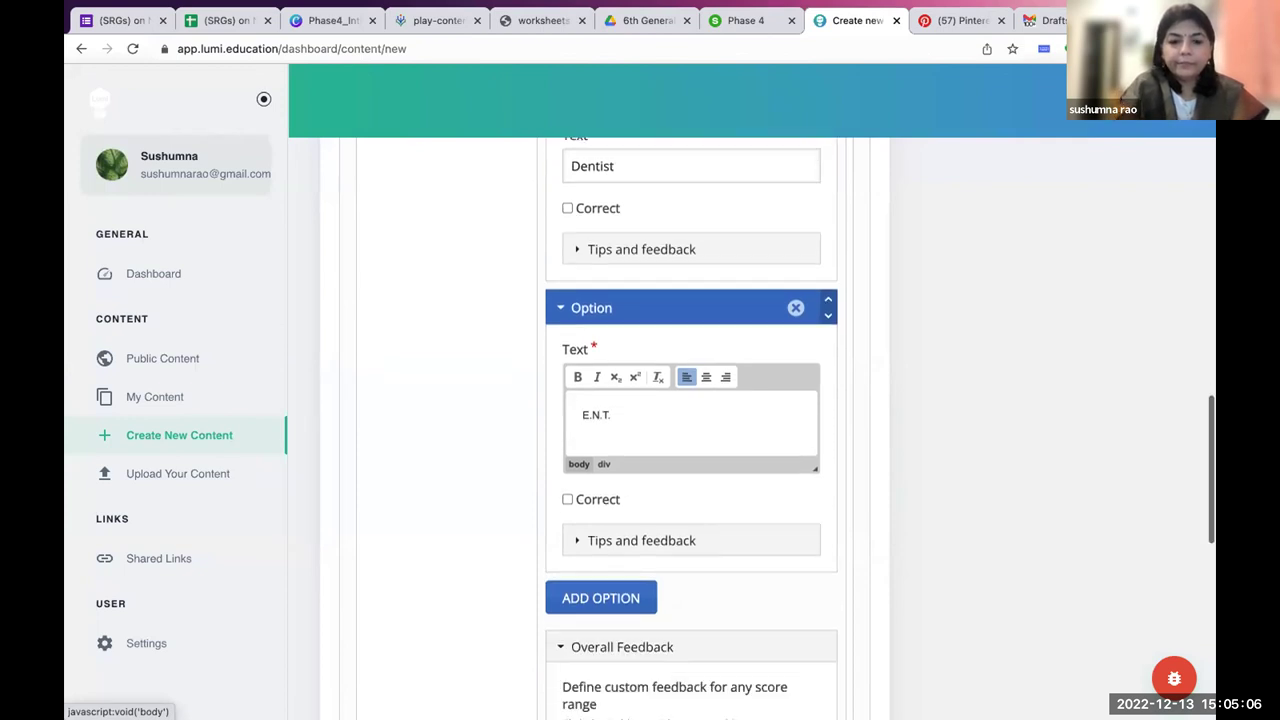
{"action": "left_click", "coordinate": [592, 488]}
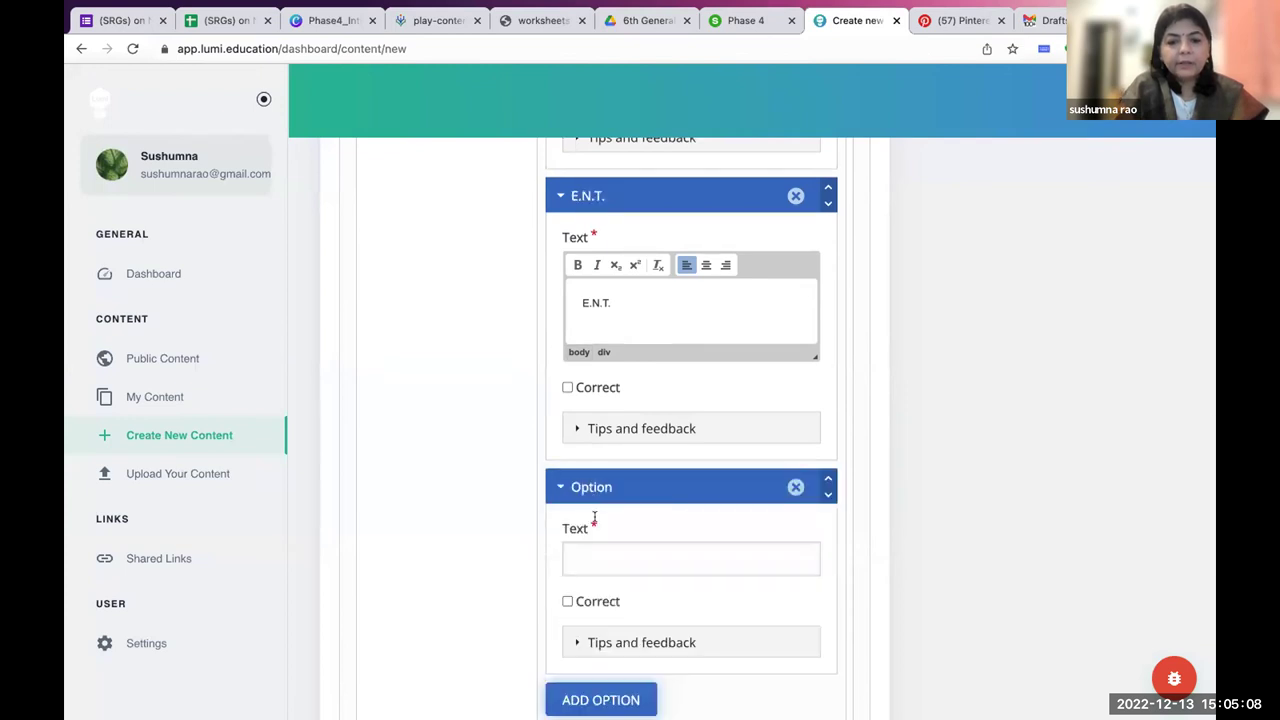
{"action": "scroll", "coordinate": [598, 563], "scroll_direction": "down", "scroll_amount": 1}
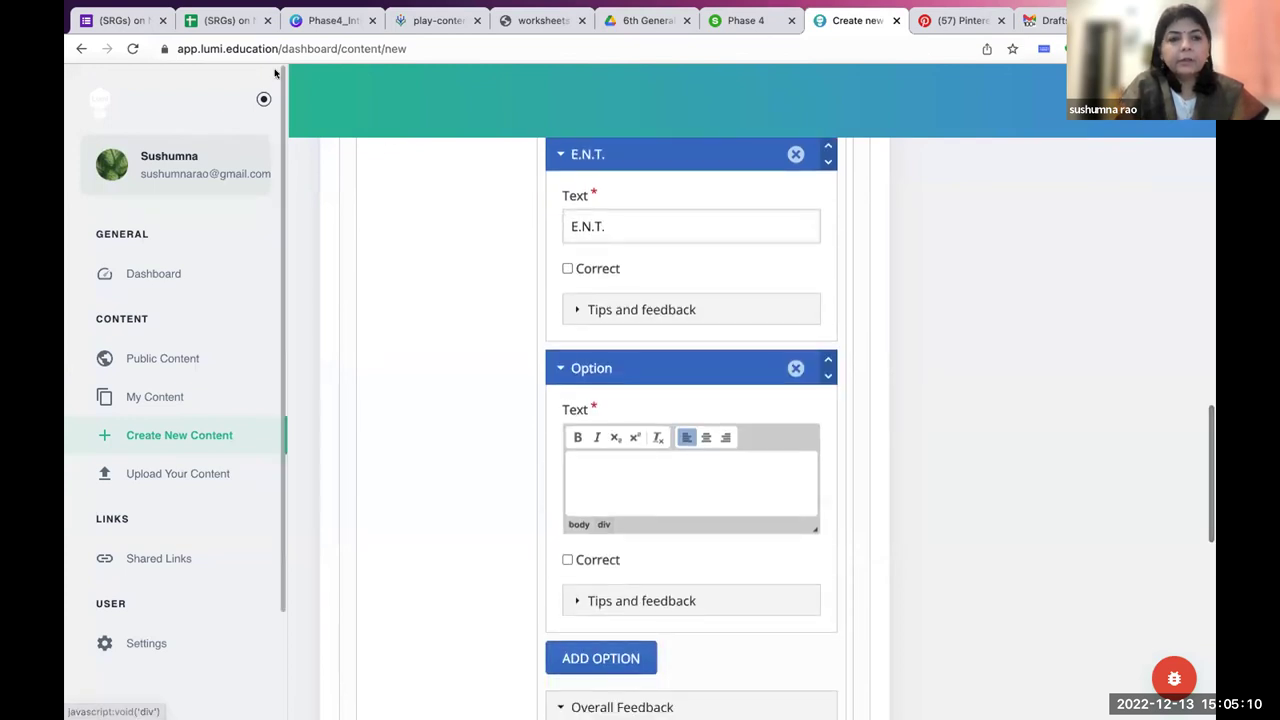
{"action": "type", "text": "Derma"}
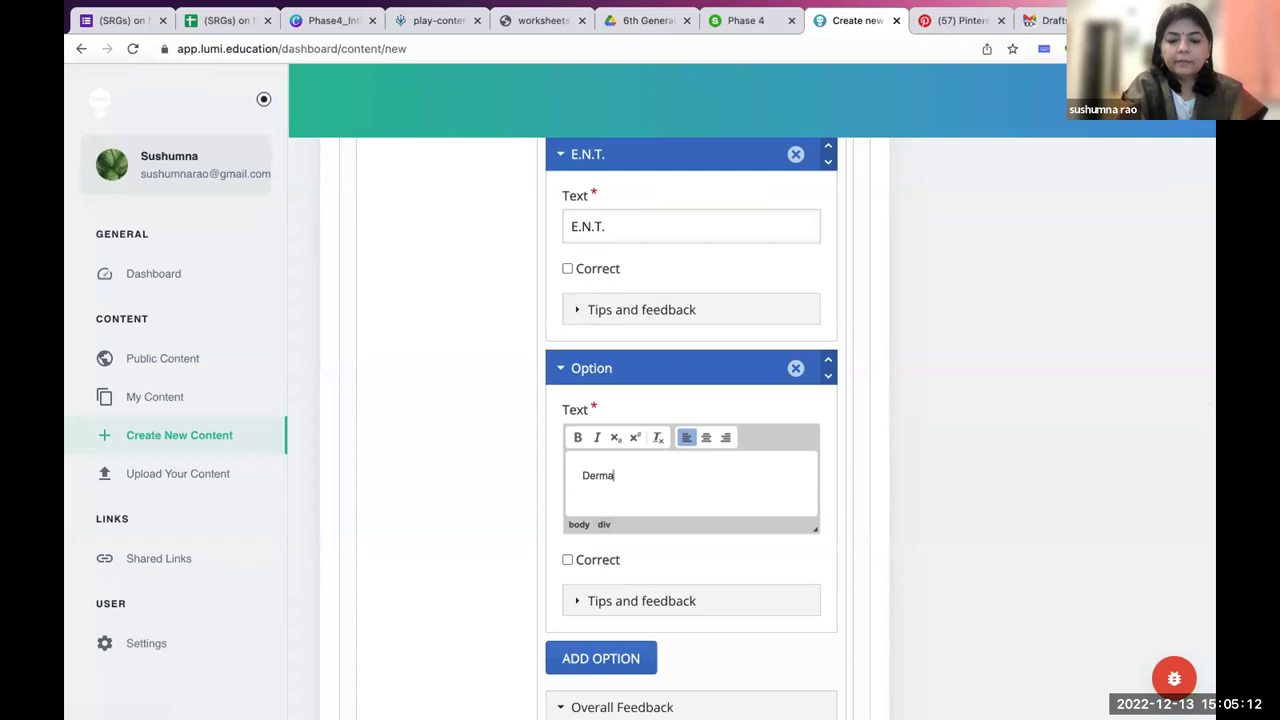
{"action": "type", "text": "tologist"}
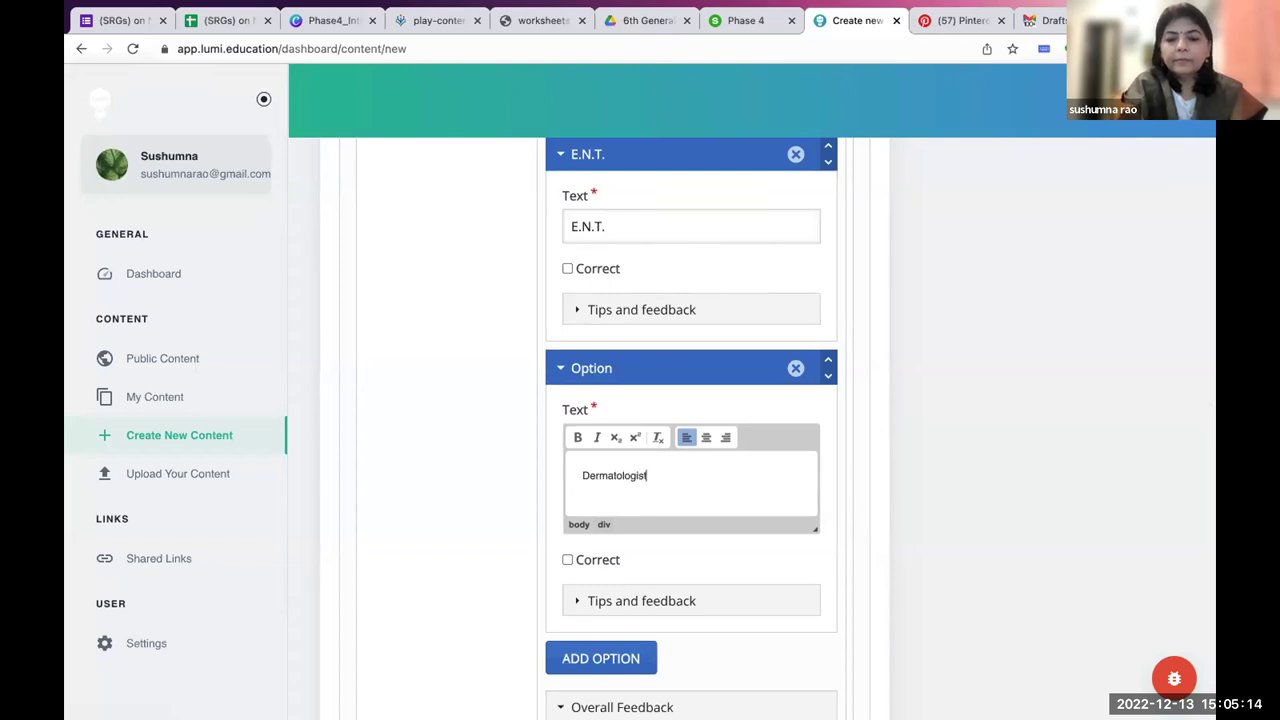
{"action": "scroll", "coordinate": [690, 430], "scroll_direction": "down", "scroll_amount": 2}
{"action": "scroll", "coordinate": [690, 430], "scroll_direction": "down", "scroll_amount": 2}
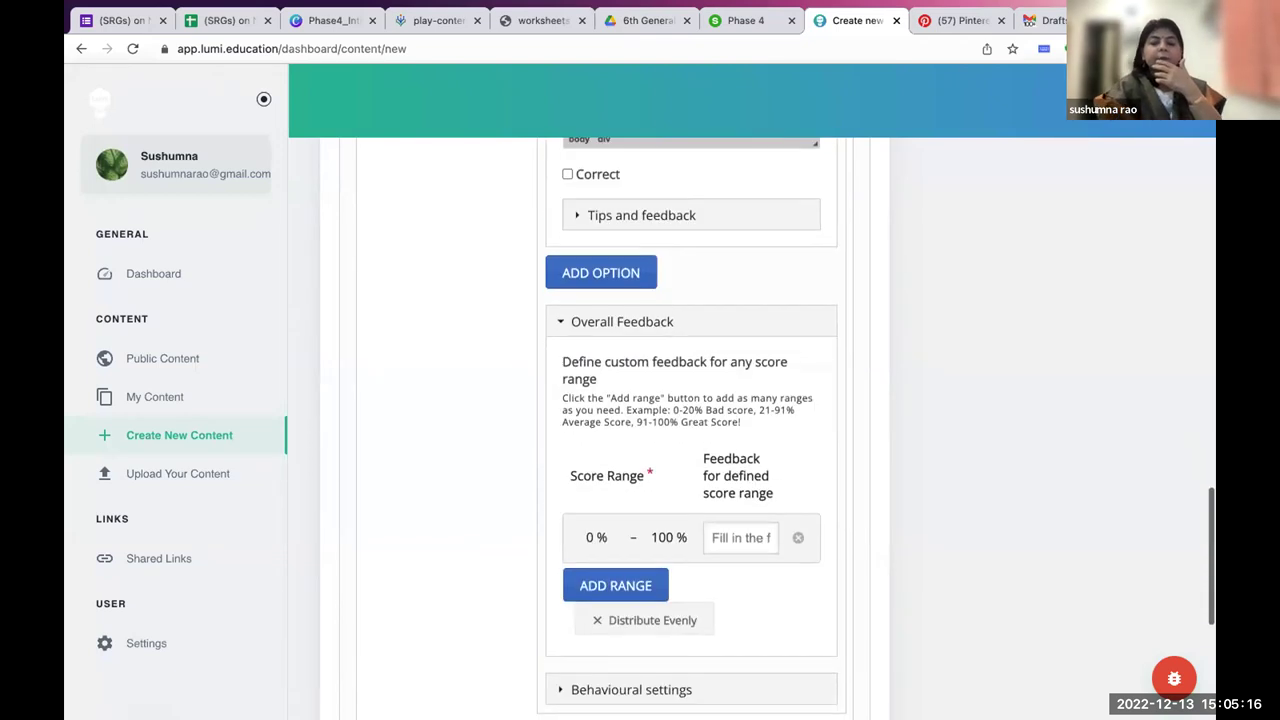
{"action": "scroll", "coordinate": [690, 430], "scroll_direction": "up", "scroll_amount": 8}
{"action": "scroll", "coordinate": [335, 97], "scroll_direction": "down", "scroll_amount": 15}
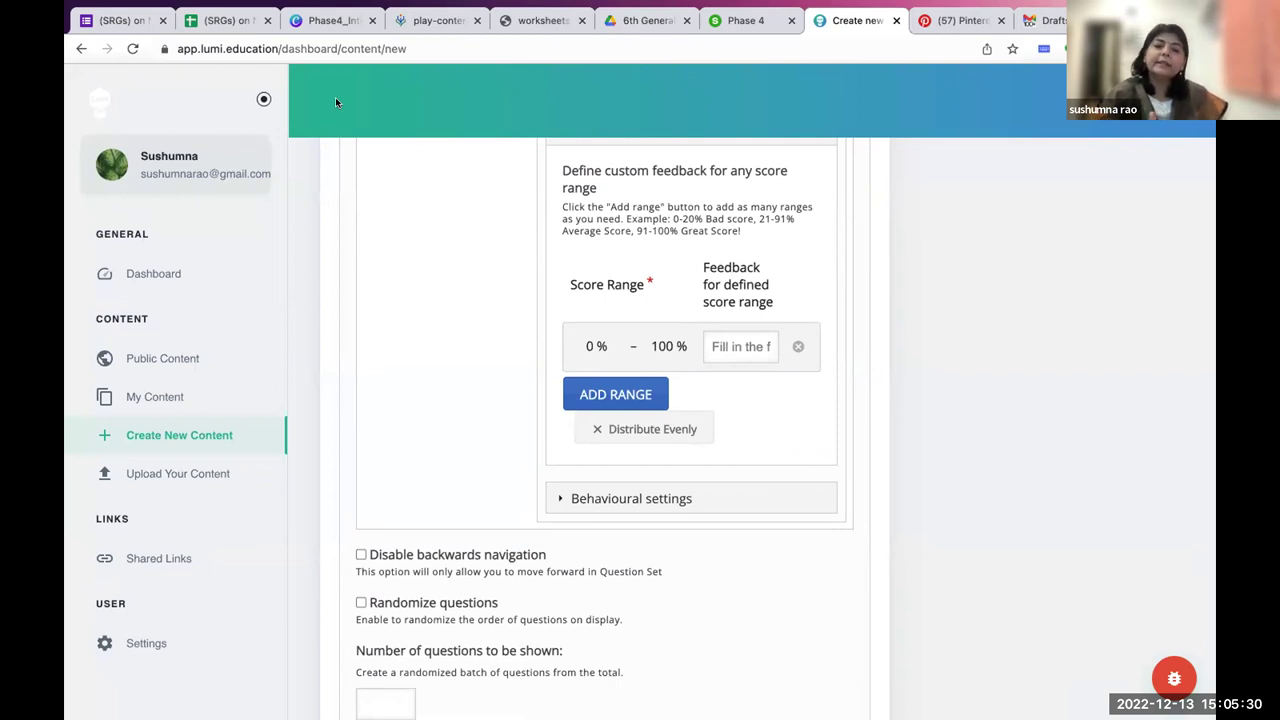
{"action": "left_click", "coordinate": [588, 499]}
{"action": "scroll", "coordinate": [590, 497], "scroll_direction": "down", "scroll_amount": 3}
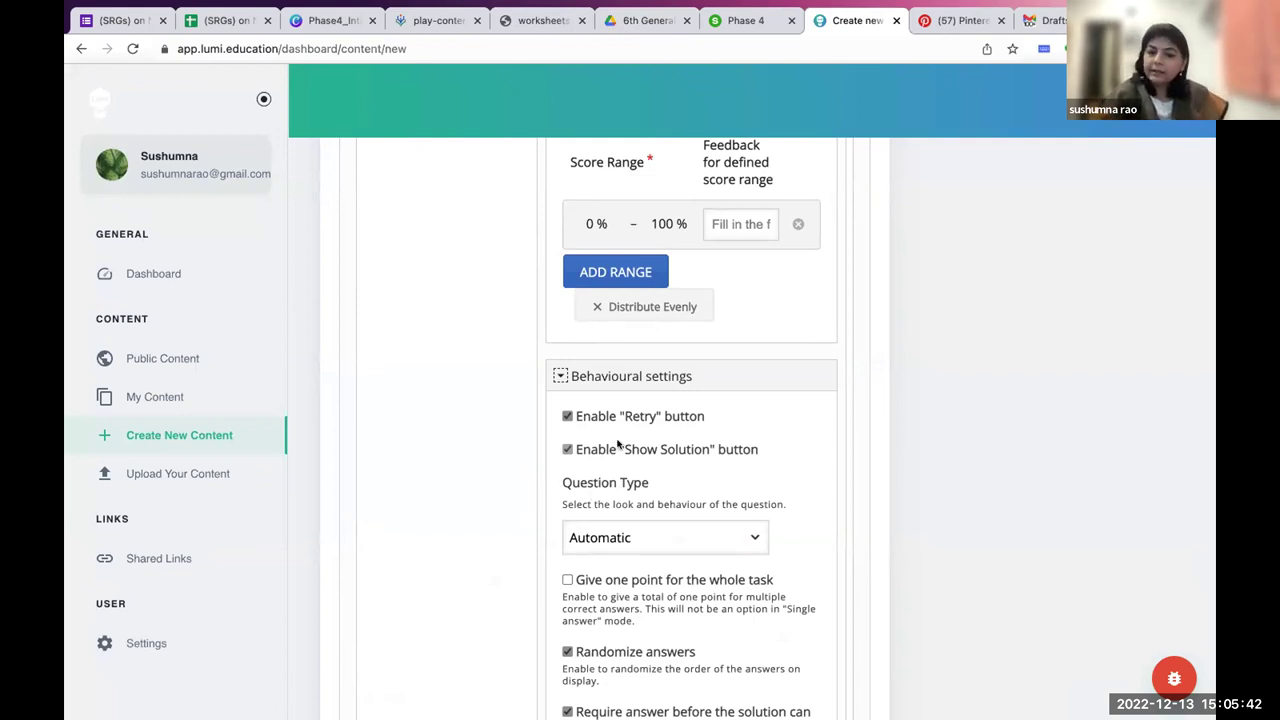
{"action": "scroll", "coordinate": [631, 470], "scroll_direction": "down", "scroll_amount": 3}
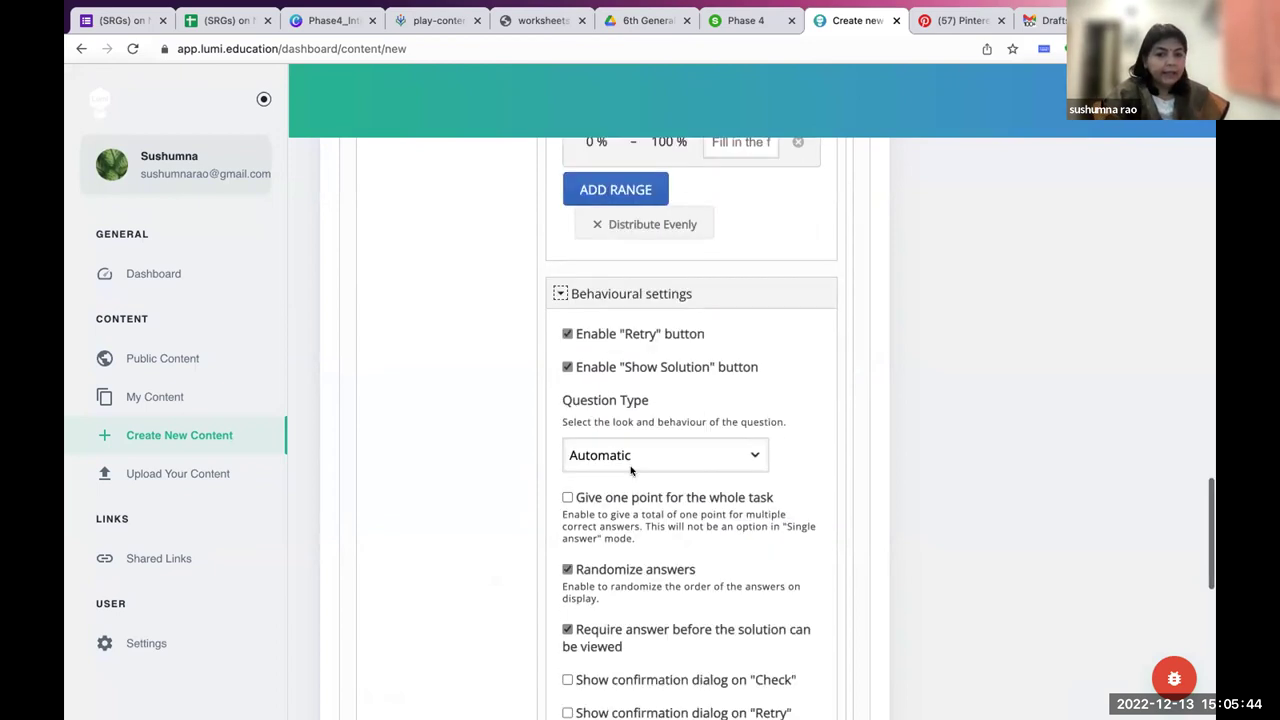
{"action": "scroll", "coordinate": [644, 533], "scroll_direction": "down", "scroll_amount": 1}
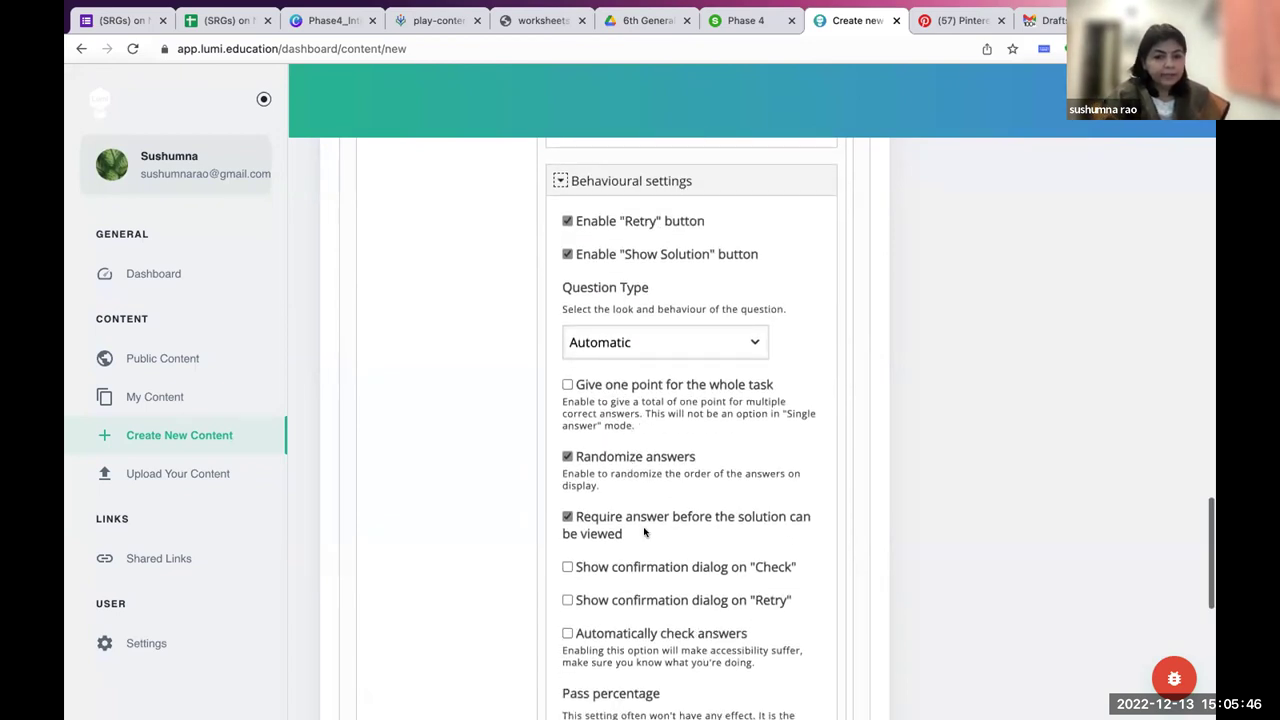
{"action": "scroll", "coordinate": [644, 533], "scroll_direction": "down", "scroll_amount": 3}
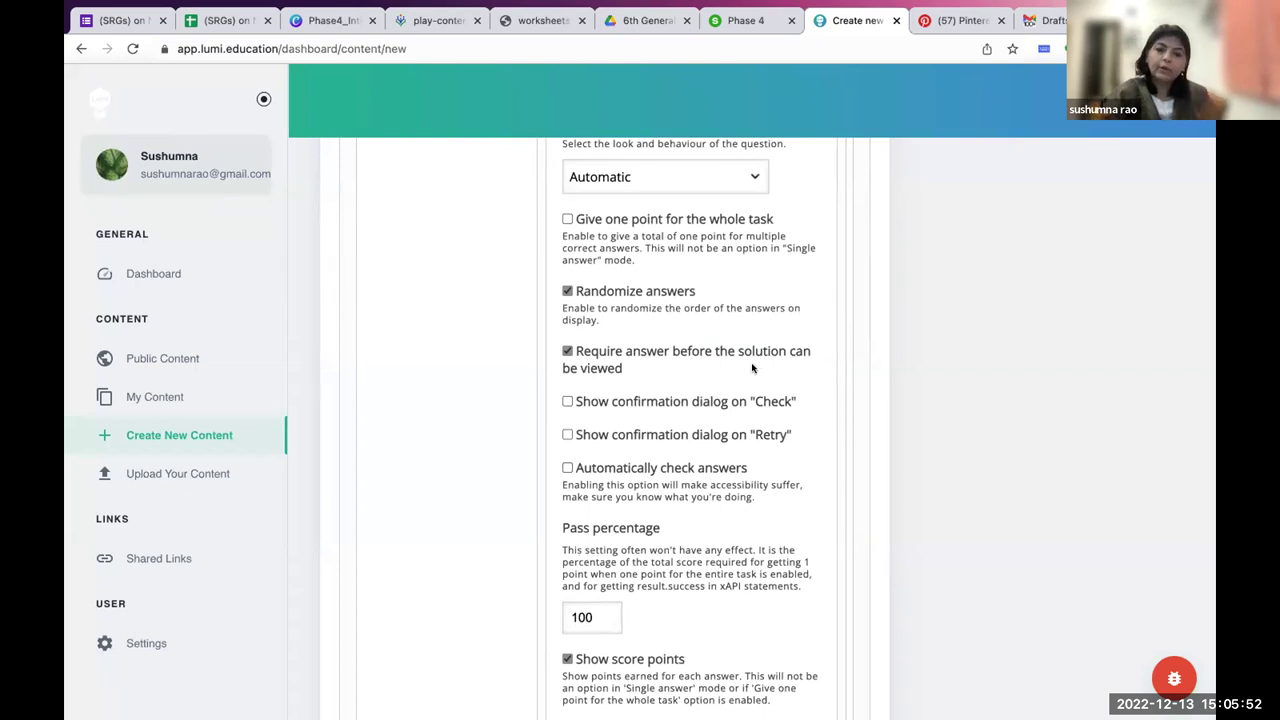
{"action": "scroll", "coordinate": [752, 368], "scroll_direction": "down", "scroll_amount": 2}
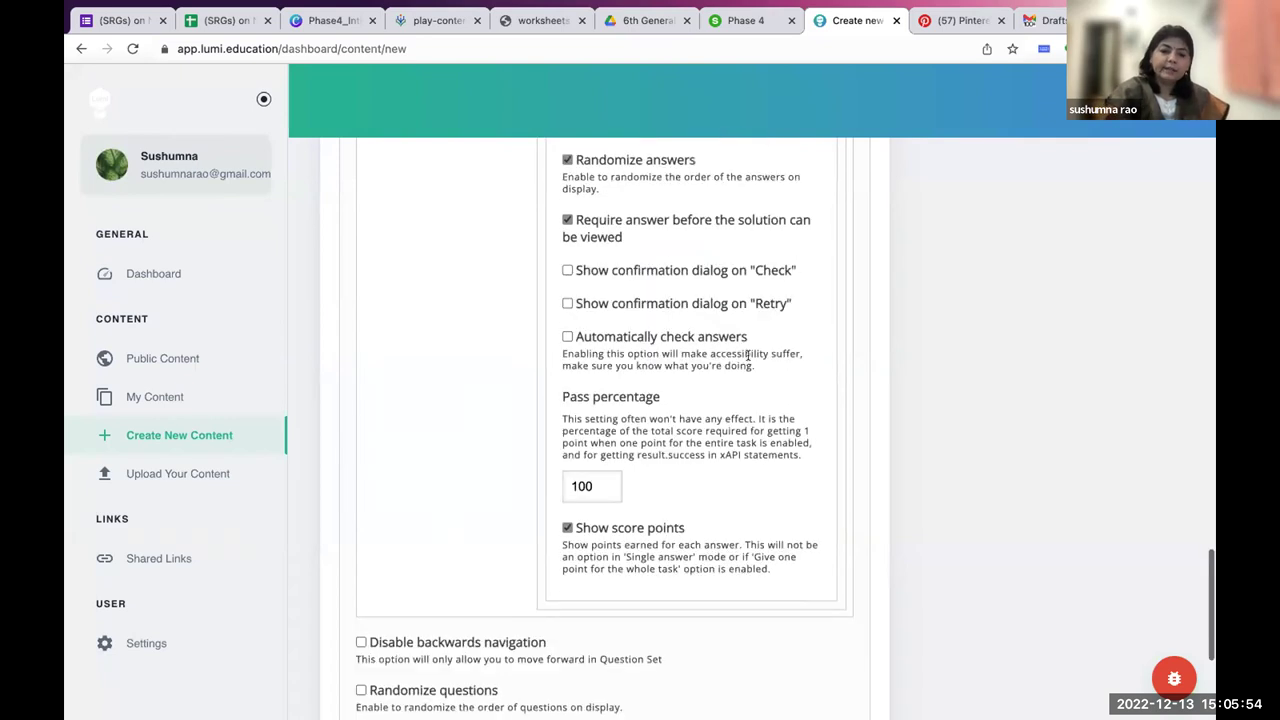
{"action": "scroll", "coordinate": [748, 357], "scroll_direction": "up", "scroll_amount": 10}
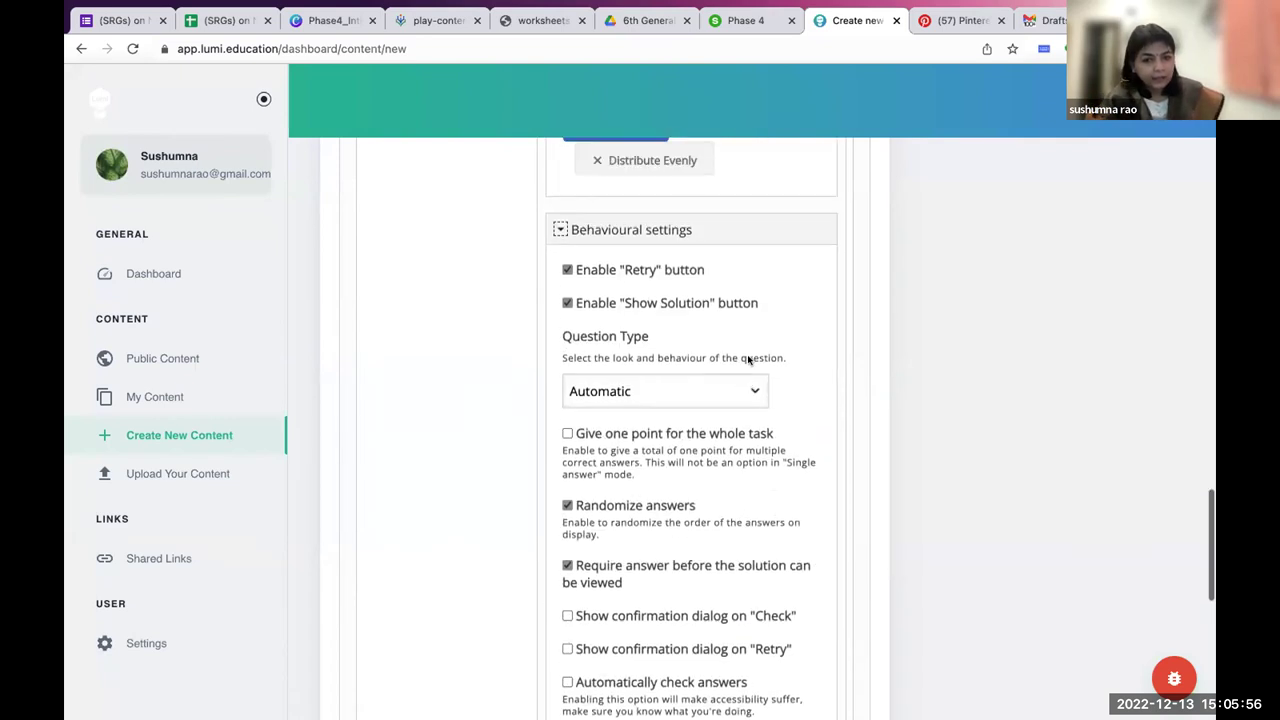
{"action": "scroll", "coordinate": [748, 360], "scroll_direction": "up", "scroll_amount": 10}
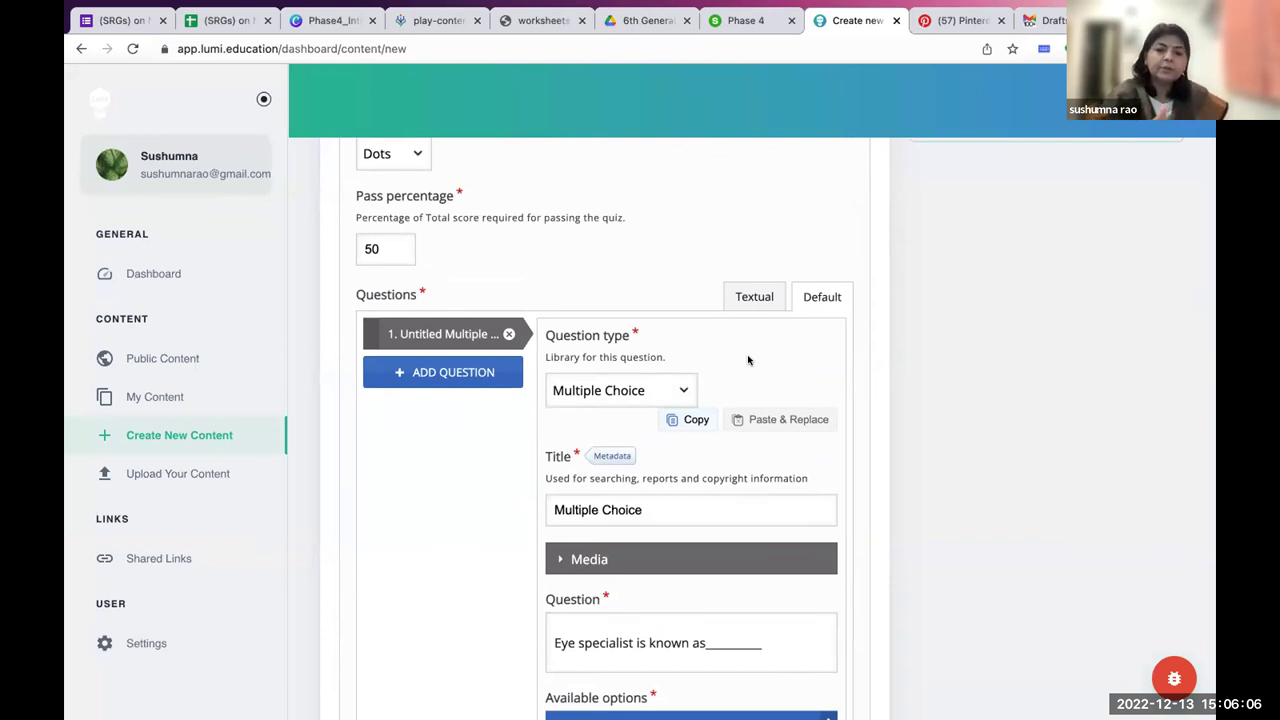
Duplicate the eye-specialist Multiple Choice question into a new question 2 with copy and paste
{"action": "left_click", "coordinate": [698, 420]}
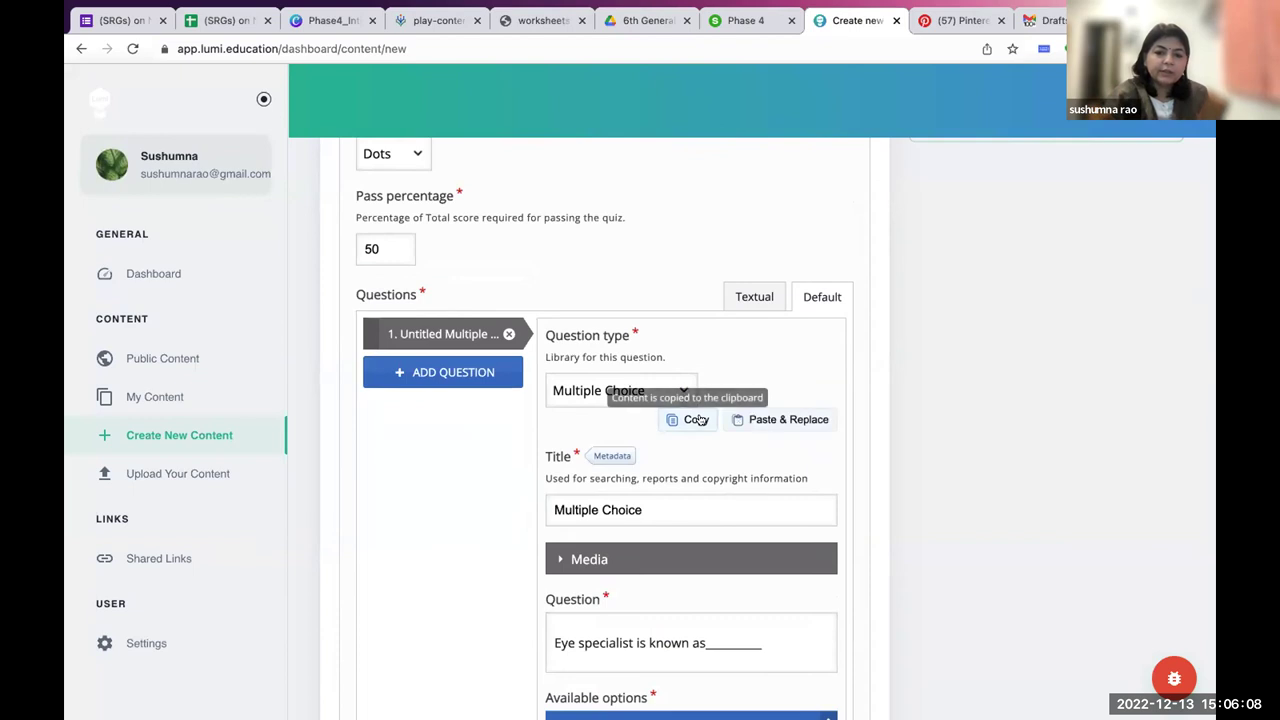
{"action": "left_click", "coordinate": [477, 372]}
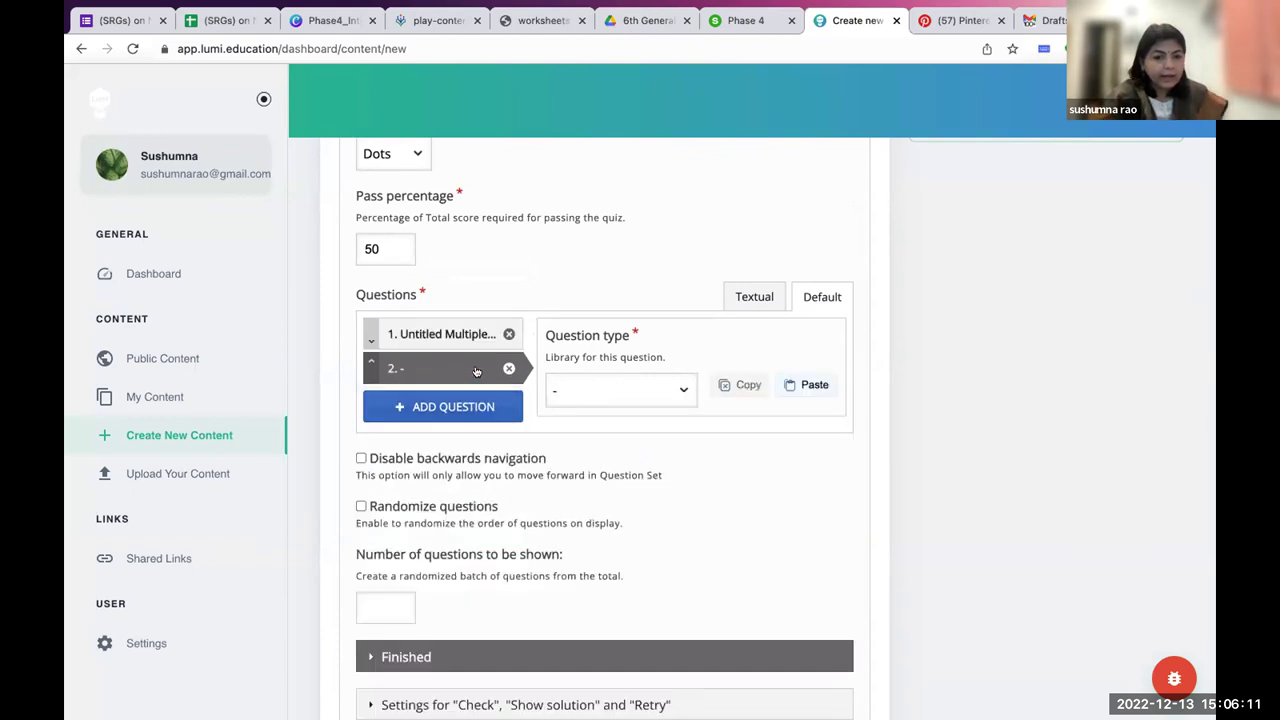
{"action": "left_click", "coordinate": [815, 385]}
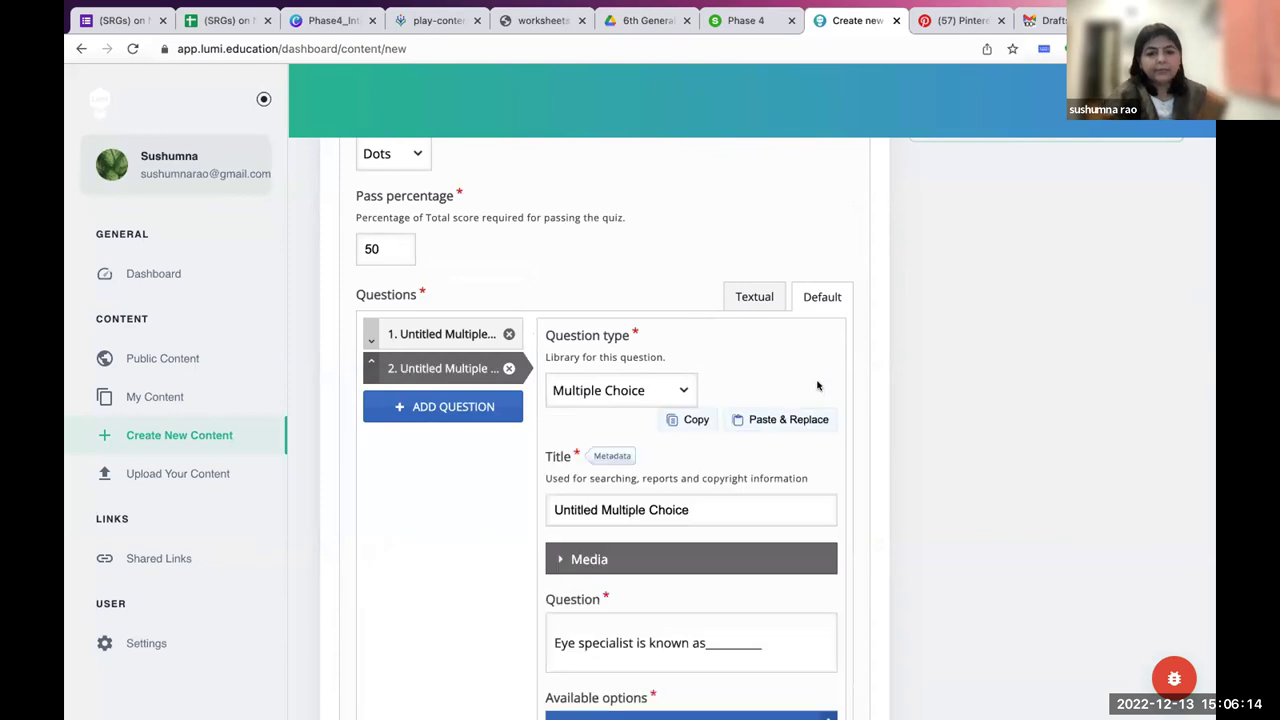
{"action": "scroll", "coordinate": [705, 610], "scroll_direction": "down", "scroll_amount": 5}
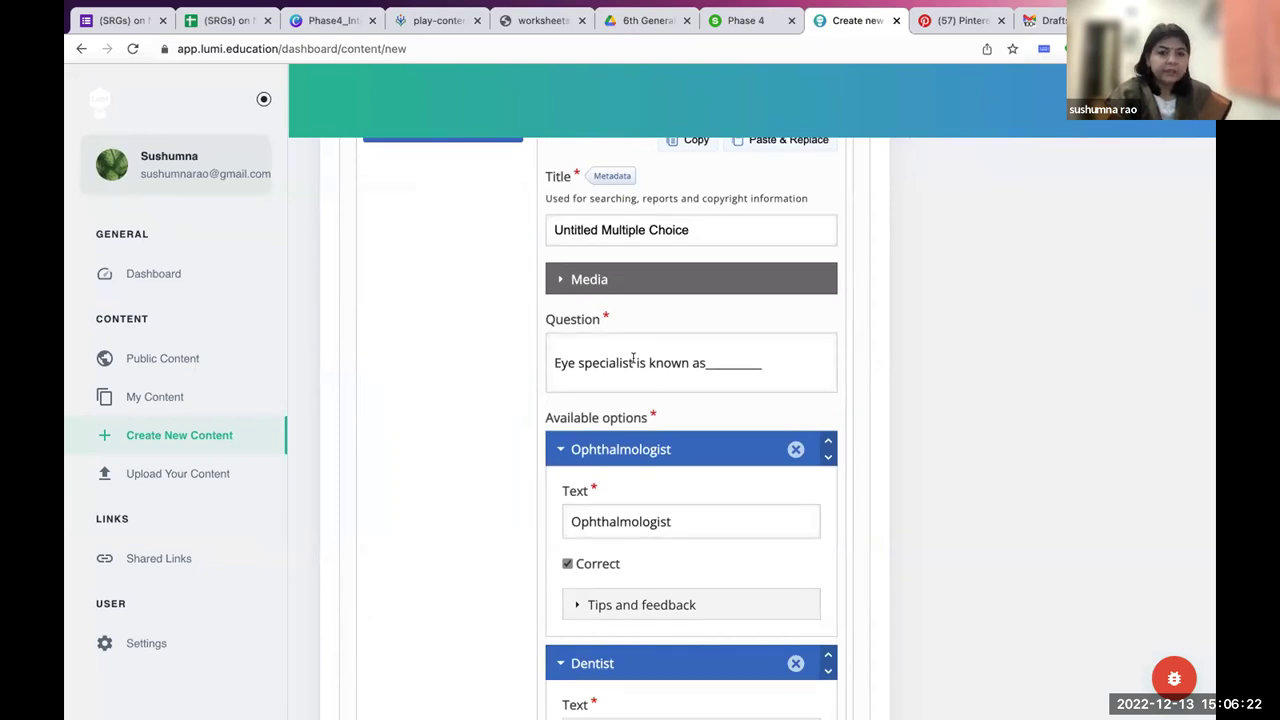
{"action": "scroll", "coordinate": [633, 362], "scroll_direction": "up", "scroll_amount": 3}
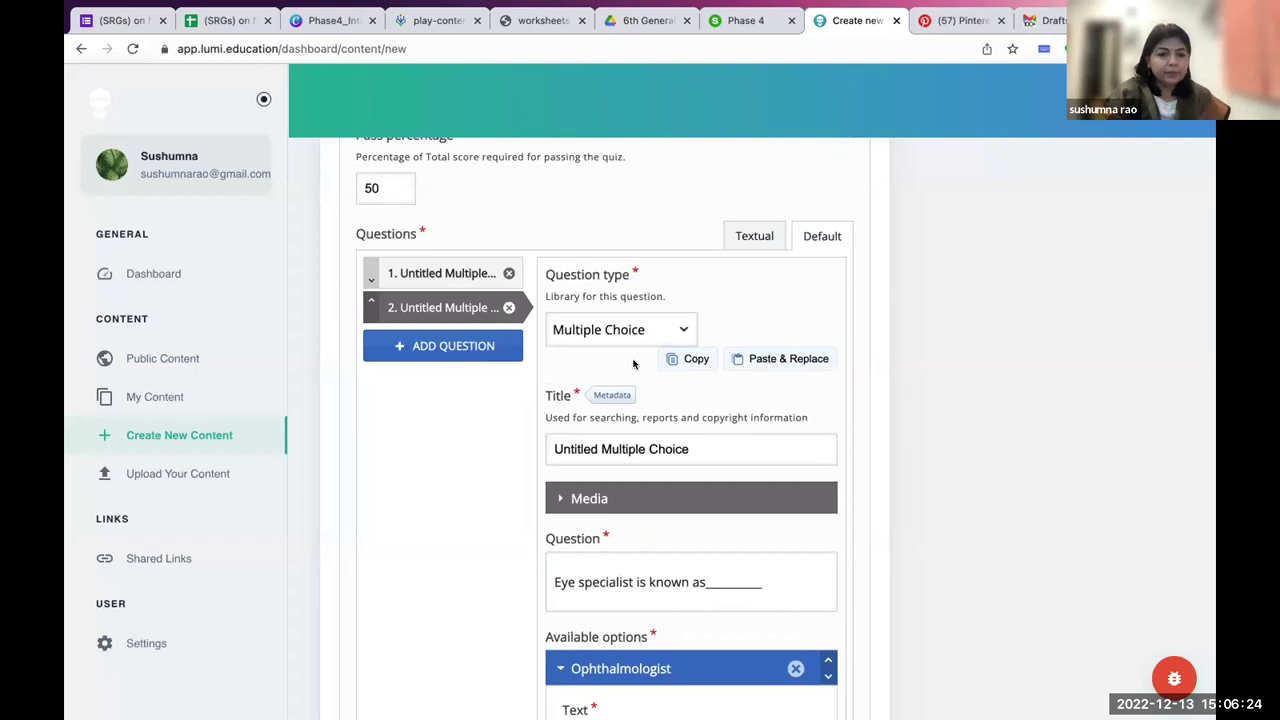
{"action": "scroll", "coordinate": [633, 363], "scroll_direction": "down", "scroll_amount": 1}
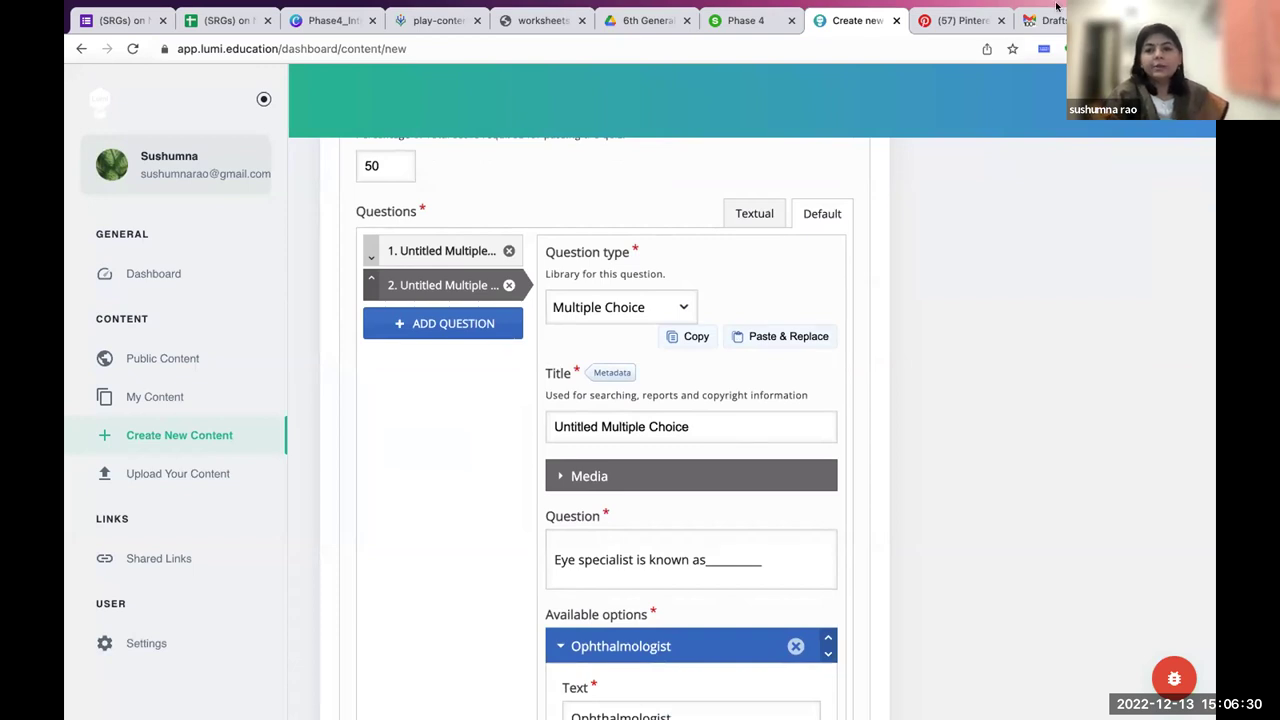
{"action": "left_click", "coordinate": [1043, 20]}
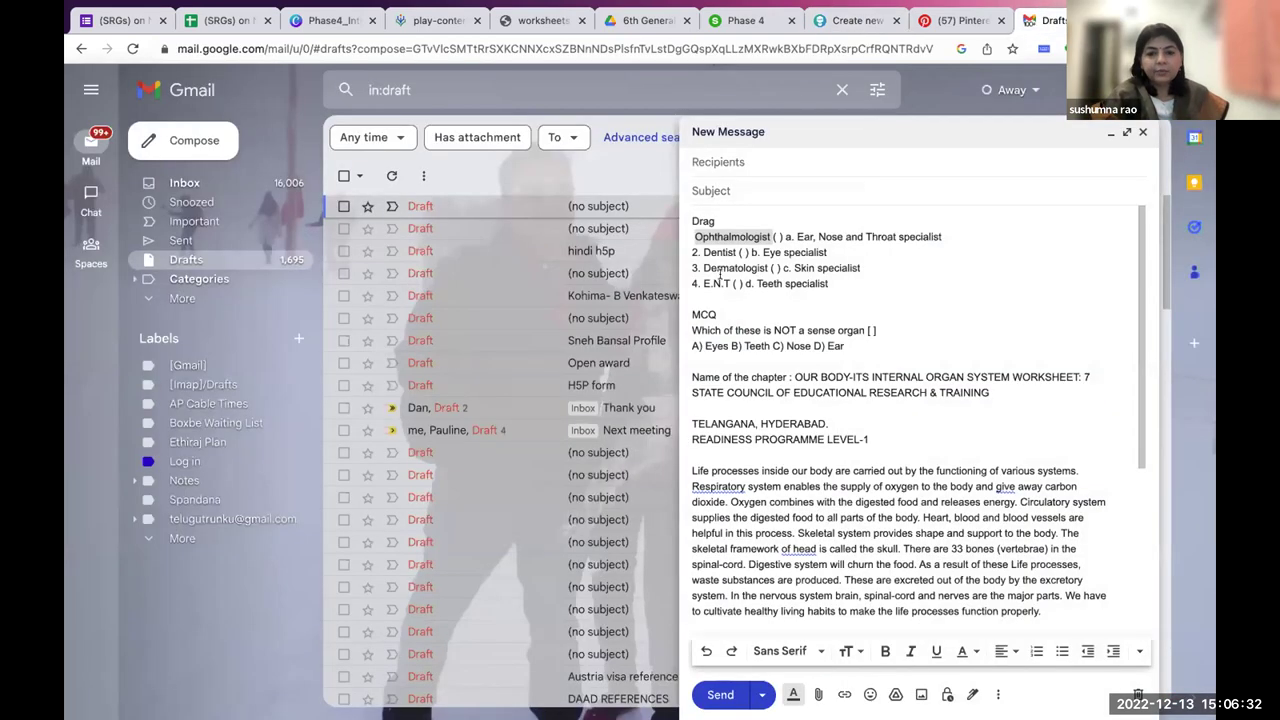
{"action": "left_click_drag", "start_coordinate": [793, 266], "coordinate": [876, 263]}
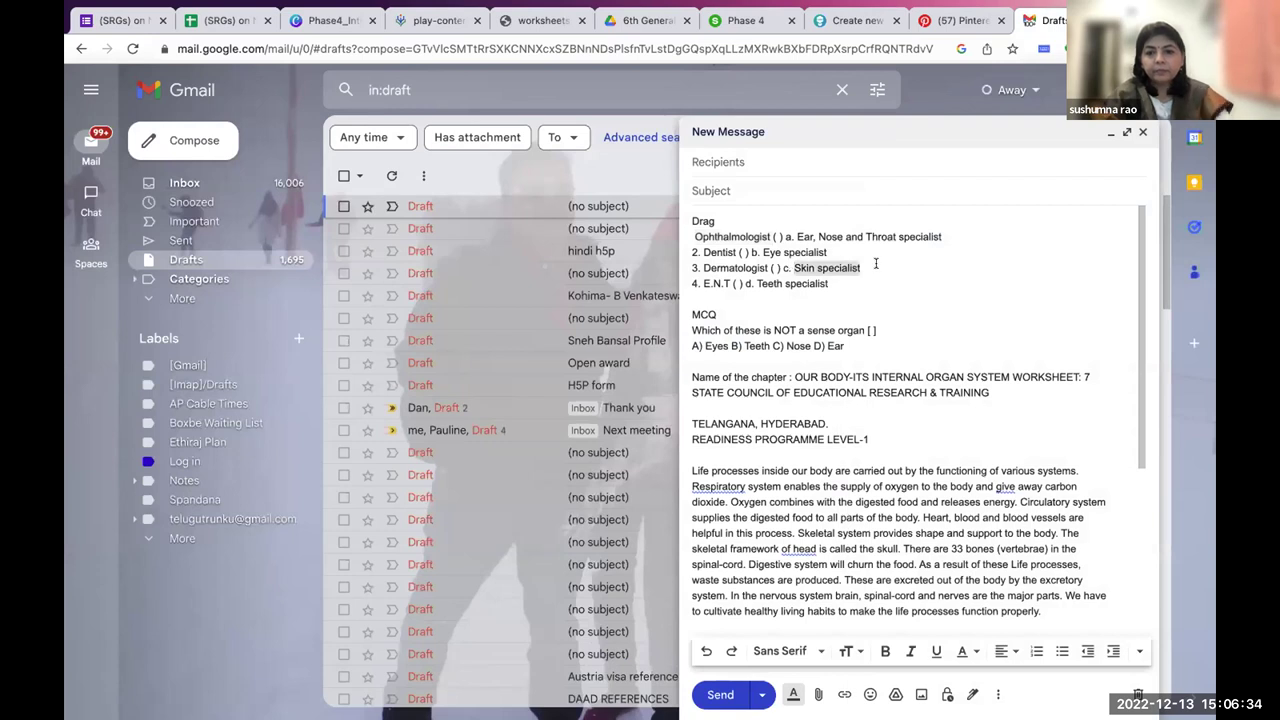
{"action": "left_click", "coordinate": [832, 20]}
{"action": "left_click", "coordinate": [598, 426]}
{"action": "left_click_drag", "start_coordinate": [598, 426], "coordinate": [520, 420]}
Drop 'Untitled' from question 2's title and change 'Eye specialist' to 'Skin specialist'
{"action": "key", "text": "BackSpace"}
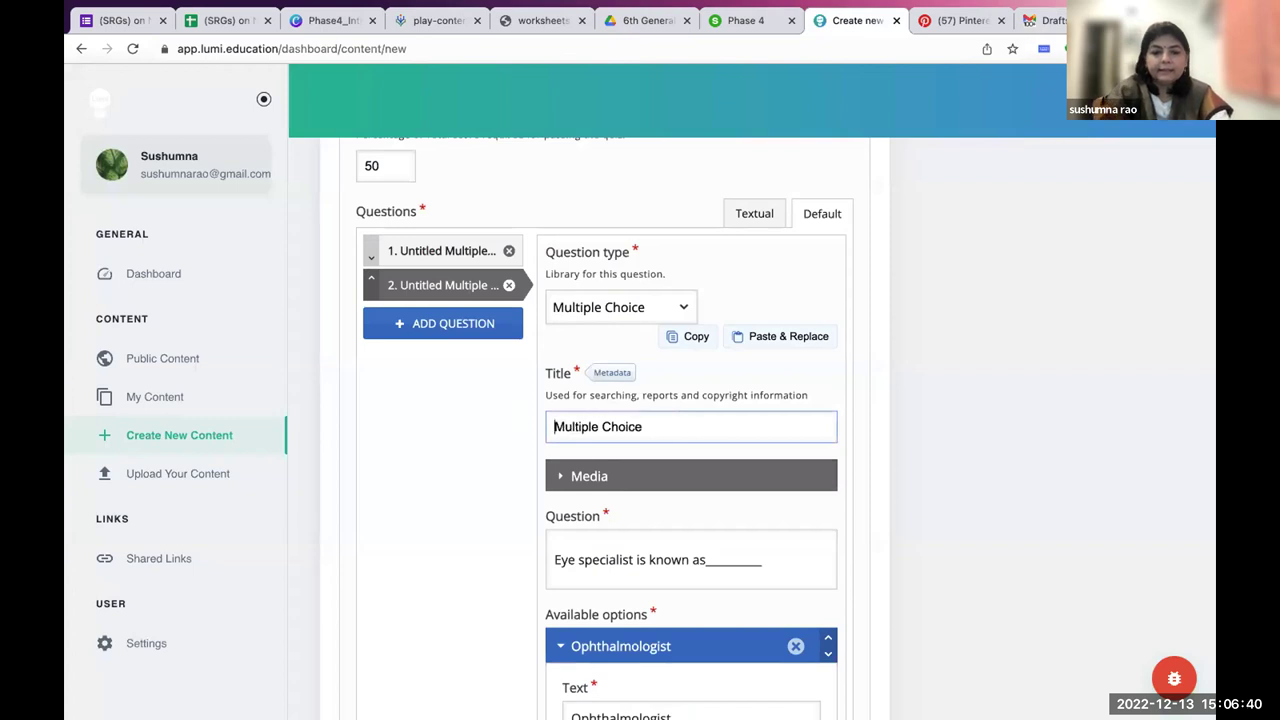
{"action": "scroll", "coordinate": [620, 416], "scroll_direction": "down", "scroll_amount": 3}
{"action": "left_click", "coordinate": [620, 416]}
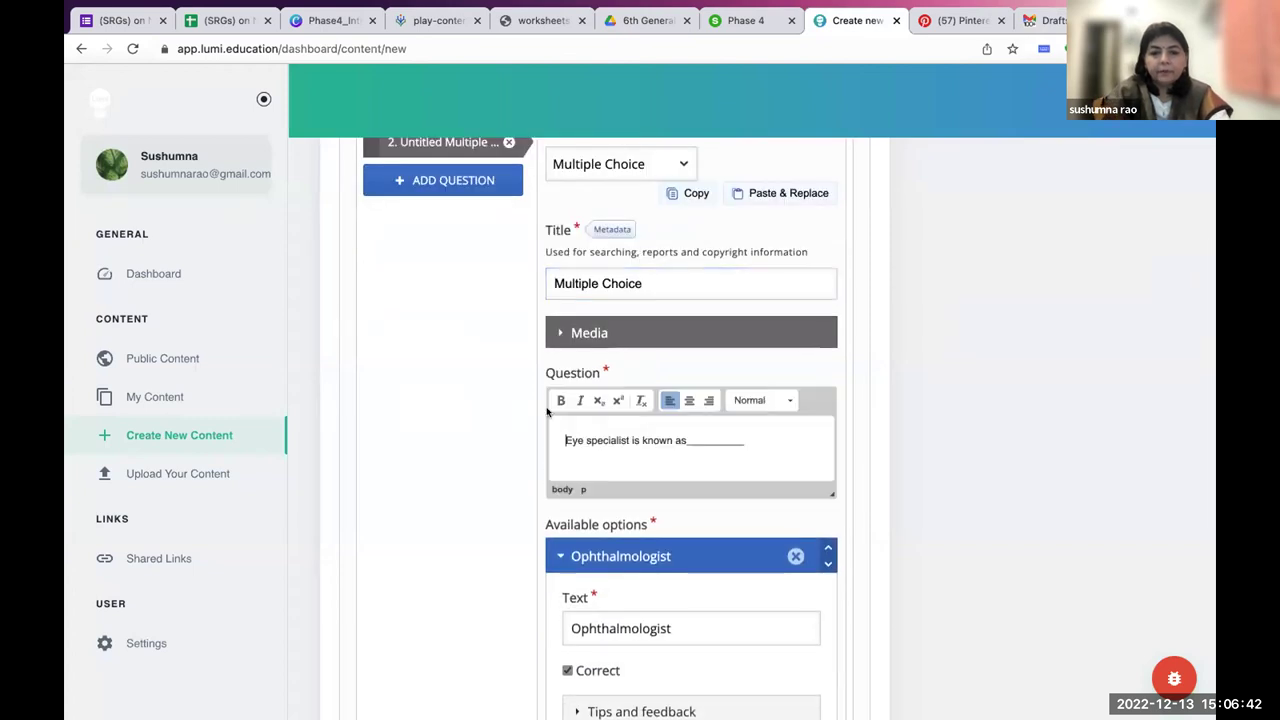
{"action": "left_click_drag", "start_coordinate": [630, 440], "coordinate": [514, 432]}
{"action": "type", "text": "Skin specialist"}
Mark Dermatologist as the correct answer instead of Ophthalmologist
{"action": "scroll", "coordinate": [540, 450], "scroll_direction": "down", "scroll_amount": 4}
{"action": "left_click", "coordinate": [567, 478]}
{"action": "scroll", "coordinate": [611, 573], "scroll_direction": "down", "scroll_amount": 5}
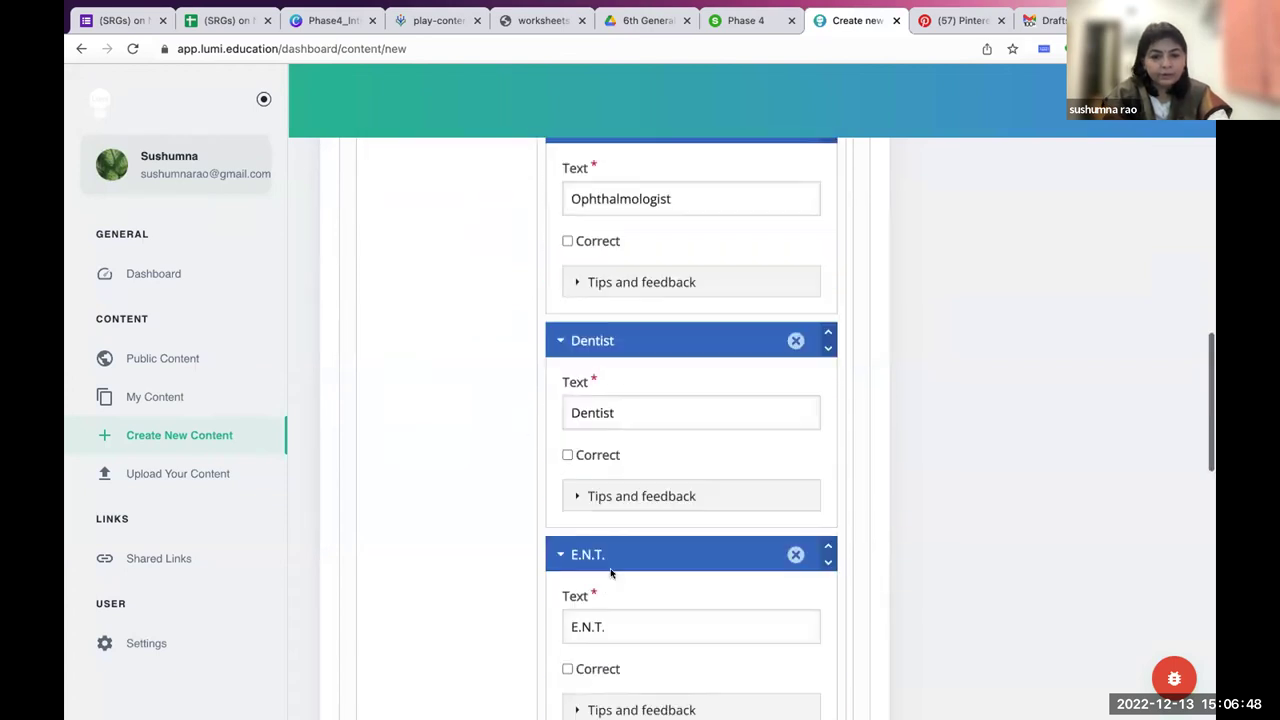
{"action": "scroll", "coordinate": [611, 573], "scroll_direction": "down", "scroll_amount": 2}
{"action": "left_click", "coordinate": [567, 620]}
{"action": "scroll", "coordinate": [504, 540], "scroll_direction": "up", "scroll_amount": 8}
{"action": "scroll", "coordinate": [504, 540], "scroll_direction": "down", "scroll_amount": 3}
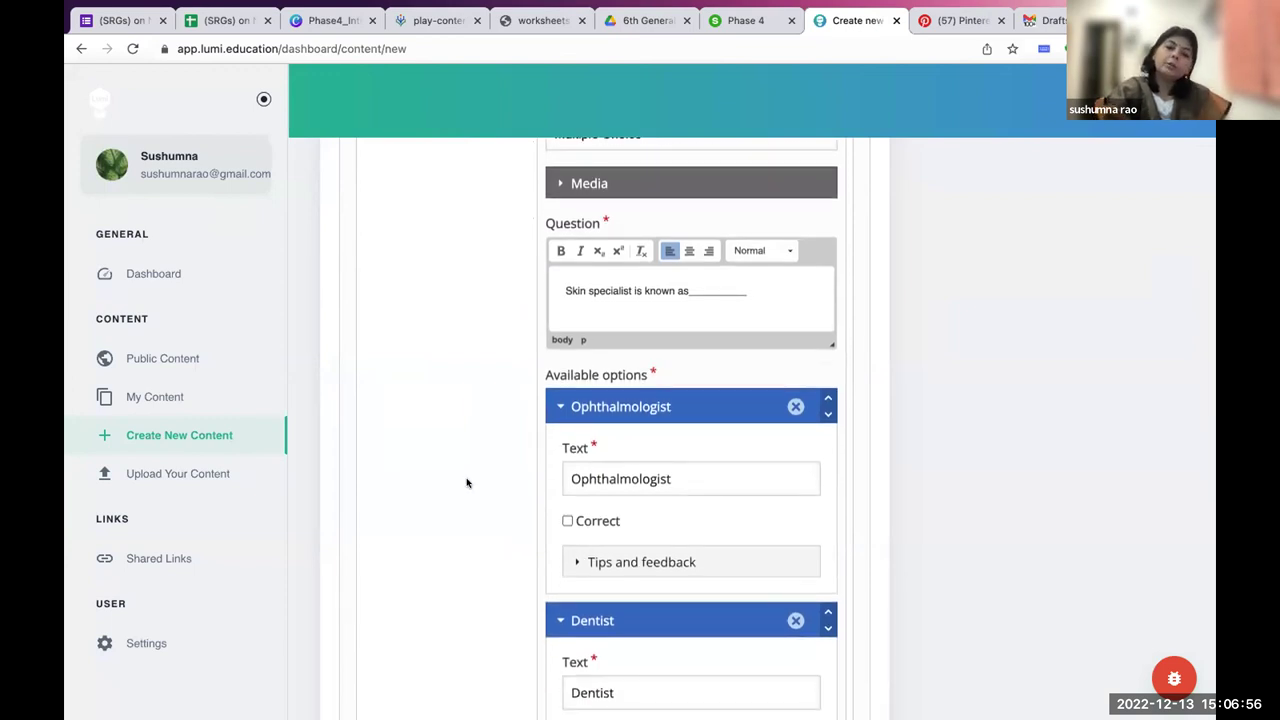
{"action": "scroll", "coordinate": [466, 483], "scroll_direction": "up", "scroll_amount": 2}
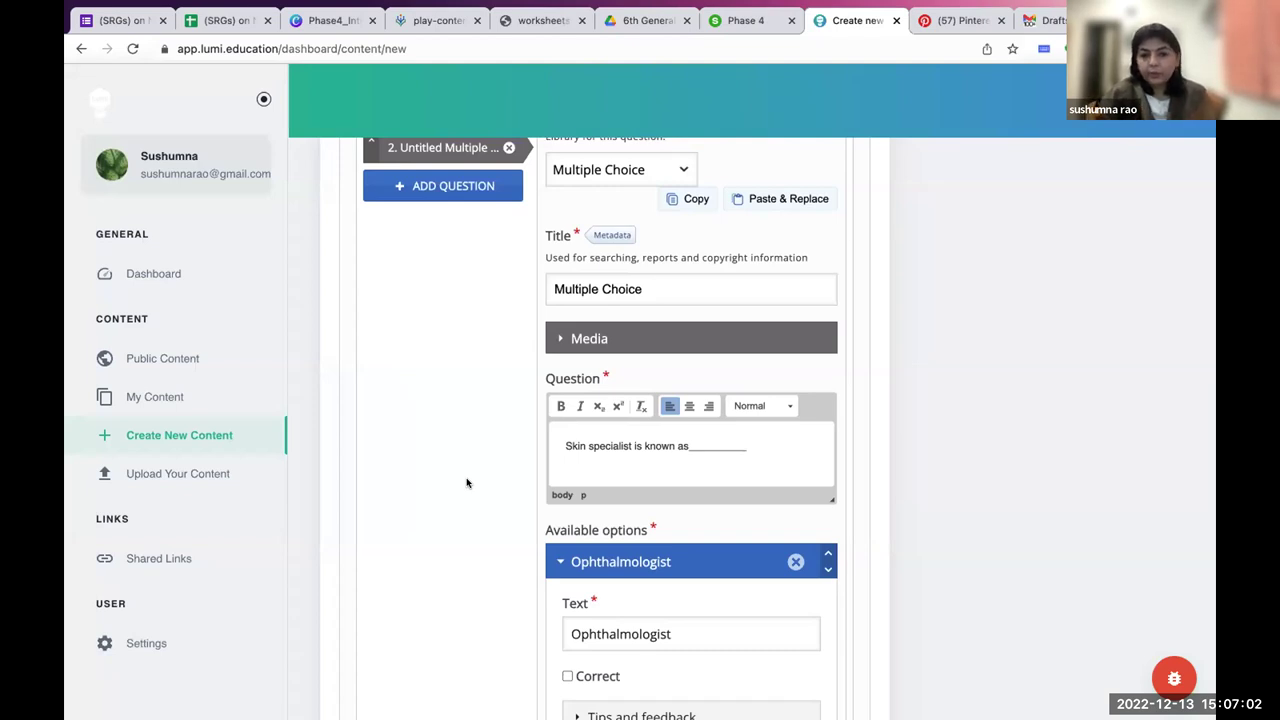
{"action": "scroll", "coordinate": [466, 483], "scroll_direction": "up", "scroll_amount": 2}
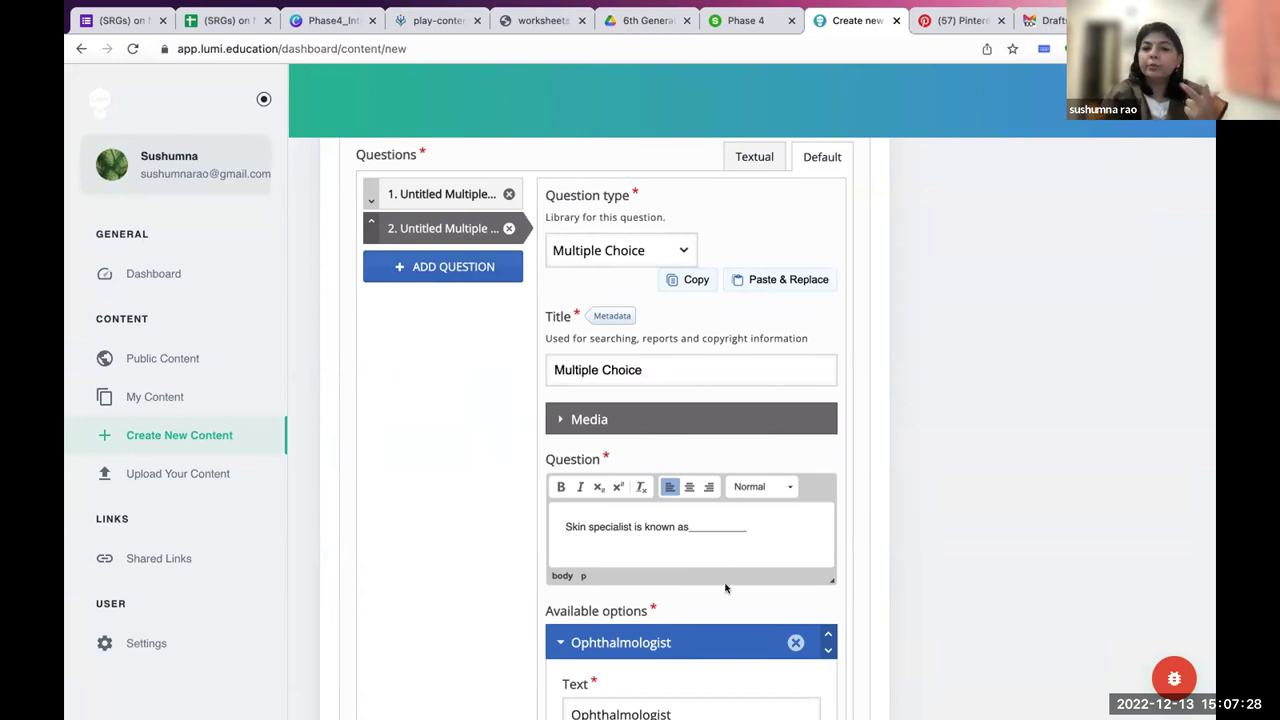
{"action": "scroll", "coordinate": [726, 588], "scroll_direction": "up", "scroll_amount": 2}
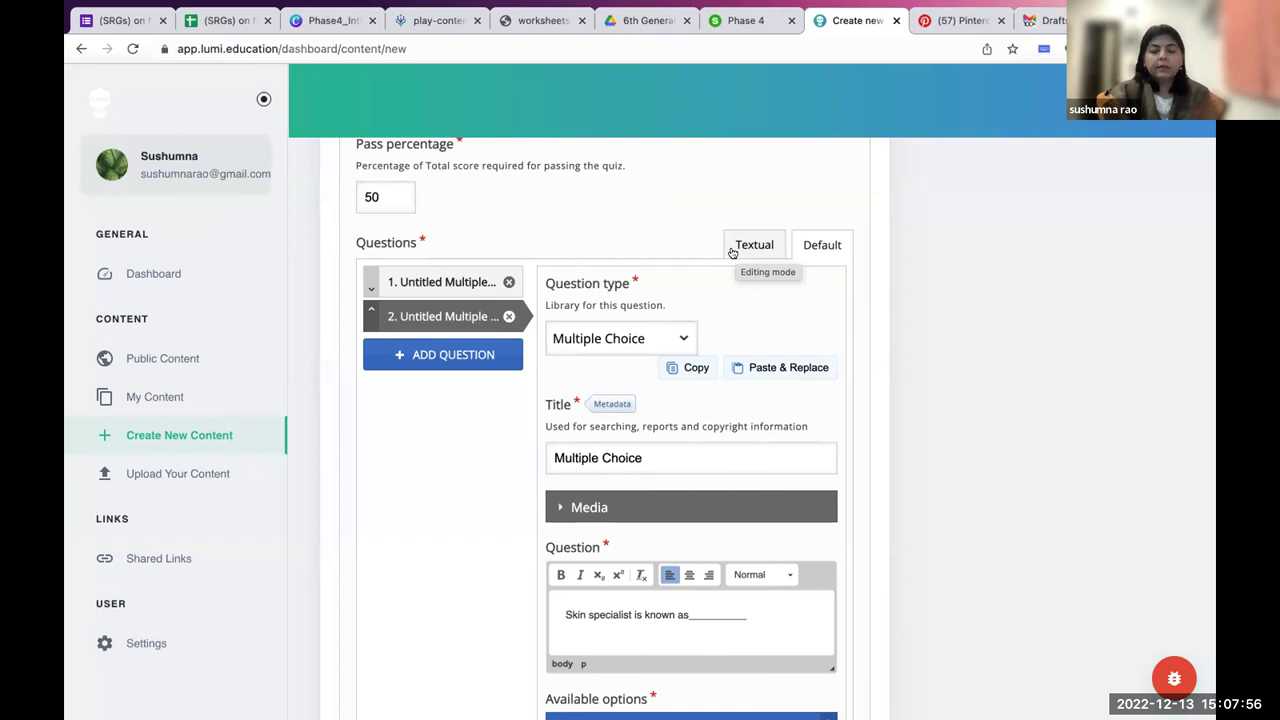
{"action": "scroll", "coordinate": [737, 423], "scroll_direction": "down", "scroll_amount": 1}
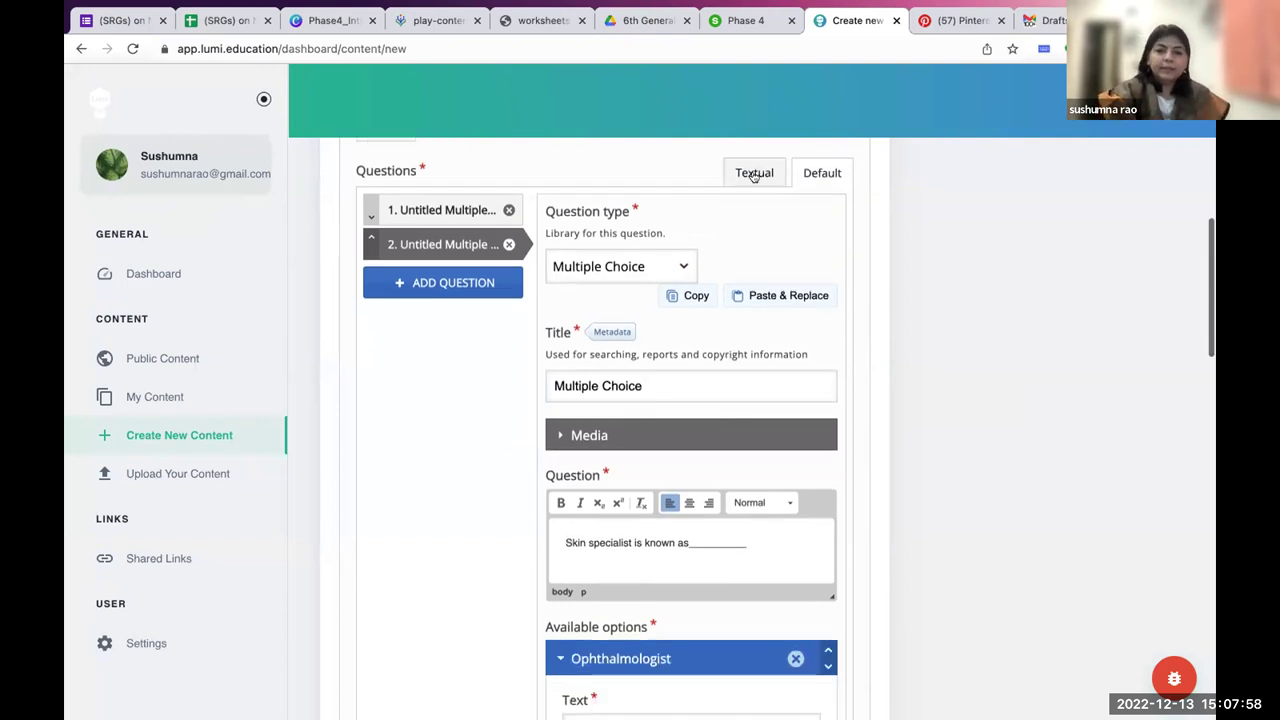
{"action": "scroll", "coordinate": [727, 357], "scroll_direction": "down", "scroll_amount": 1}
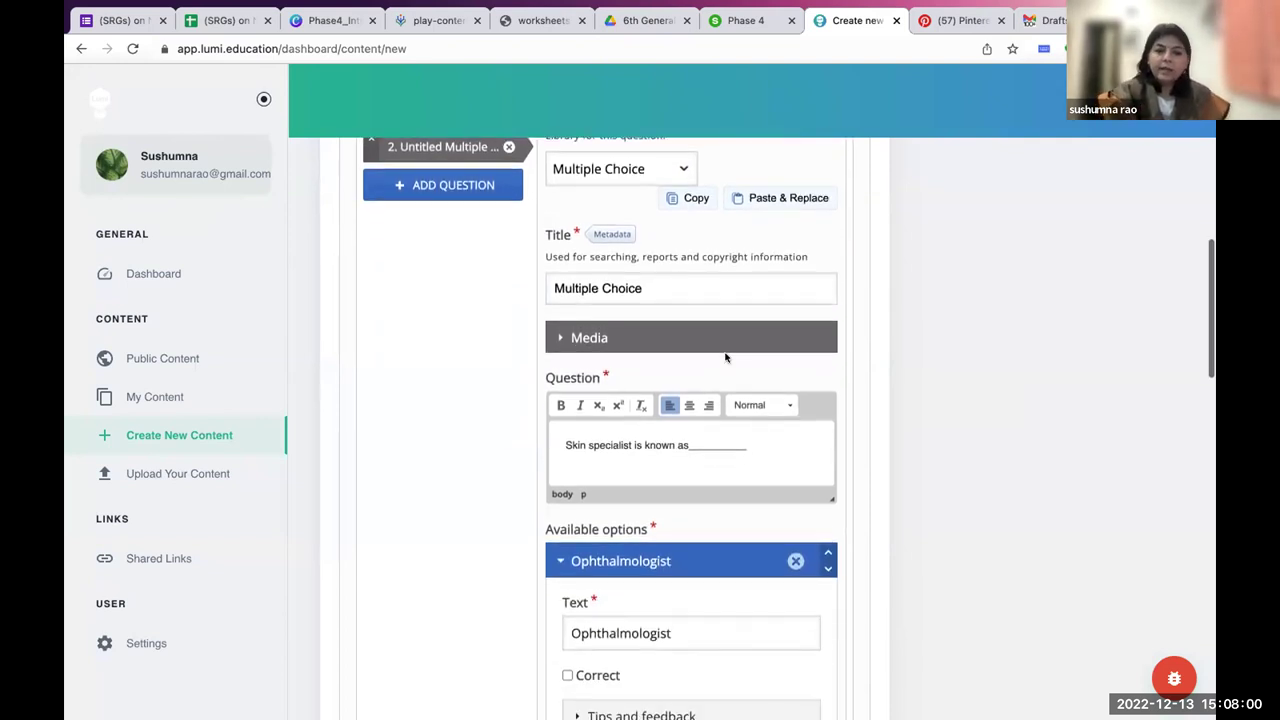
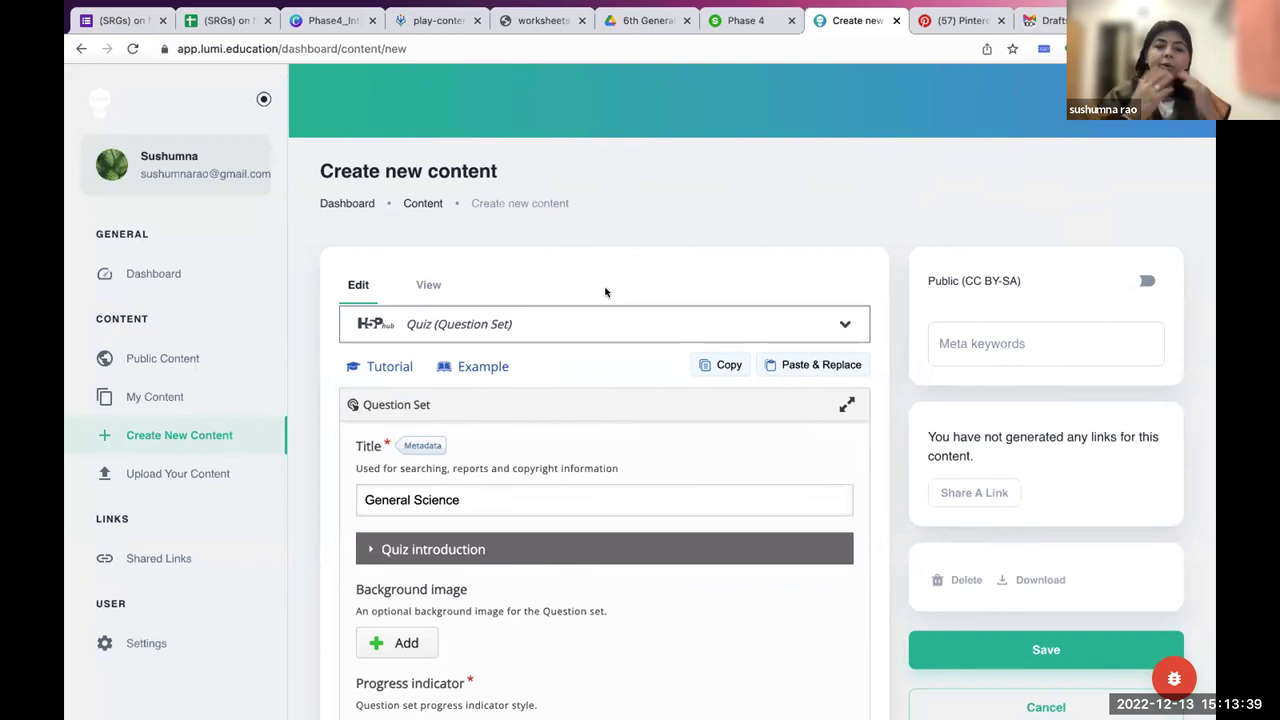
{"action": "scroll", "coordinate": [606, 290], "scroll_direction": "down", "scroll_amount": 3}
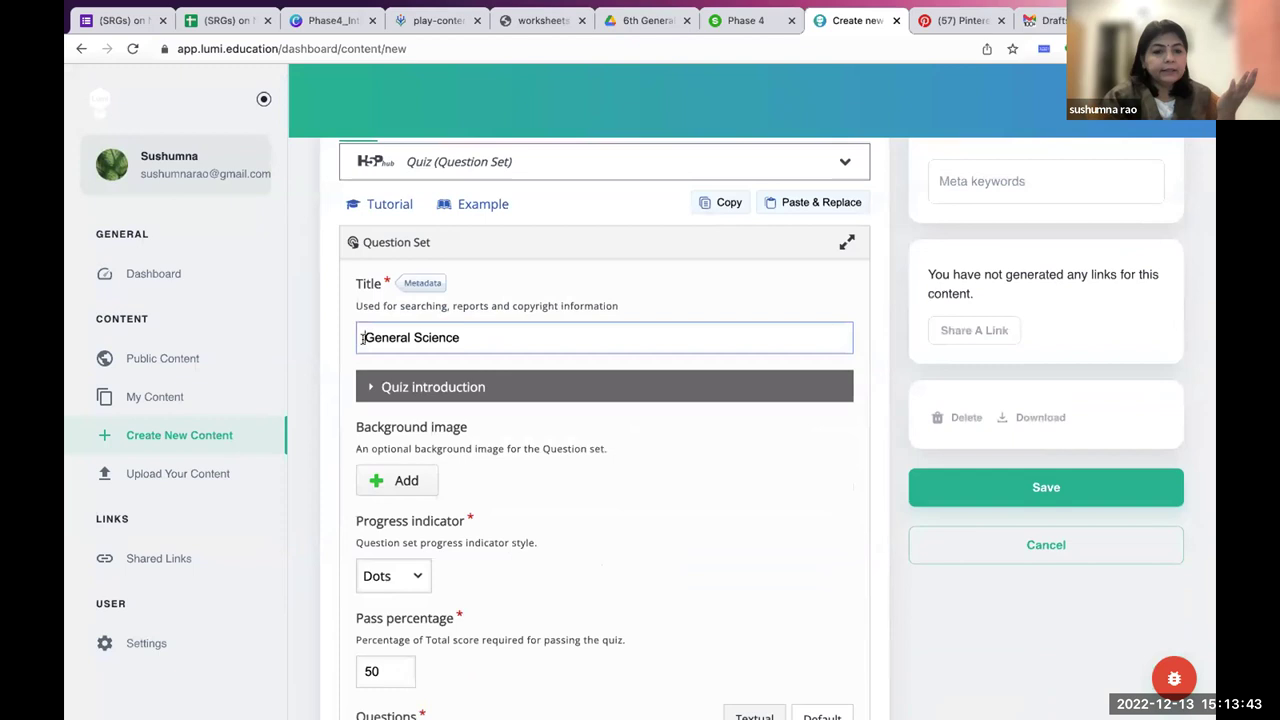
{"action": "left_click_drag", "start_coordinate": [362, 338], "coordinate": [500, 336]}
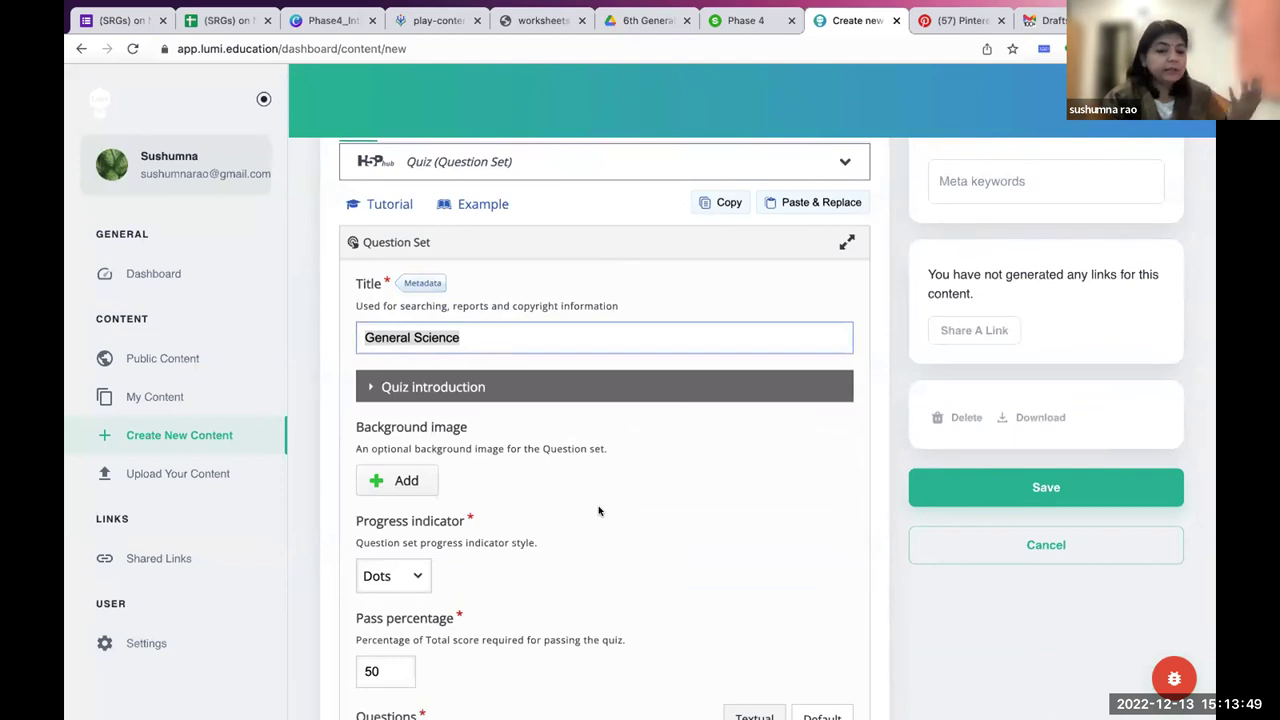
{"action": "scroll", "coordinate": [598, 511], "scroll_direction": "down", "scroll_amount": 3}
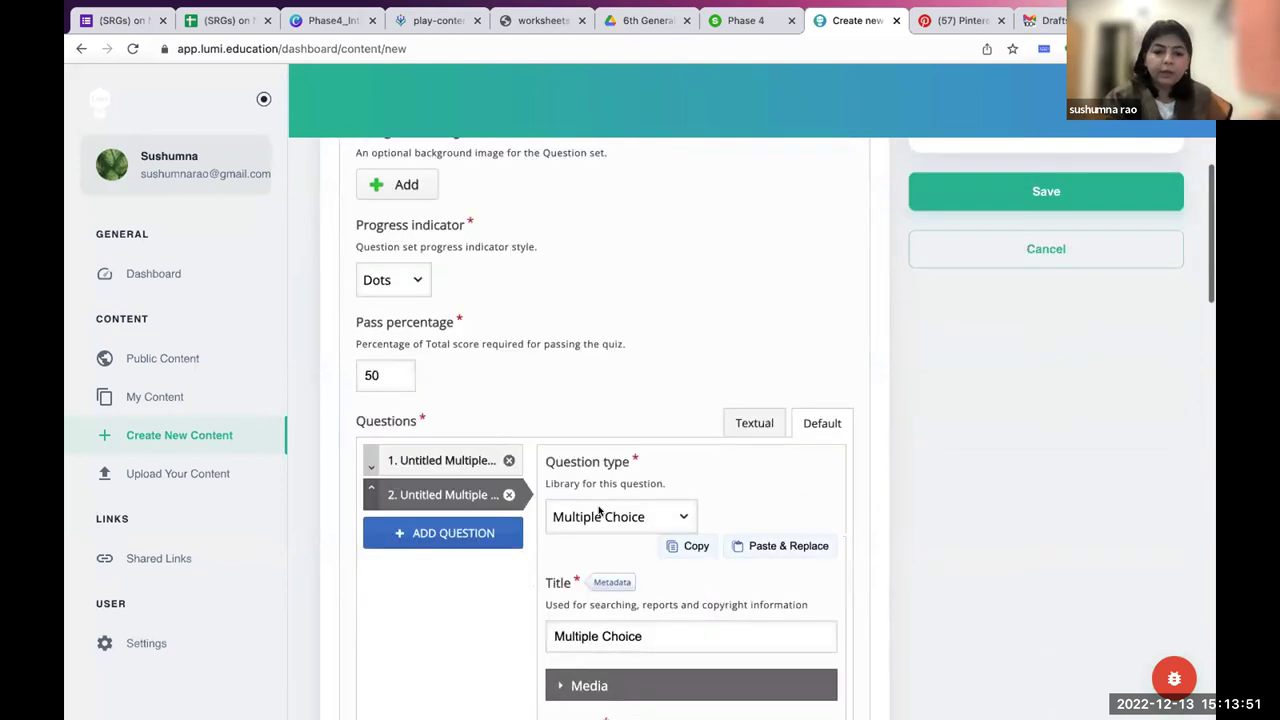
{"action": "scroll", "coordinate": [598, 511], "scroll_direction": "down", "scroll_amount": 1}
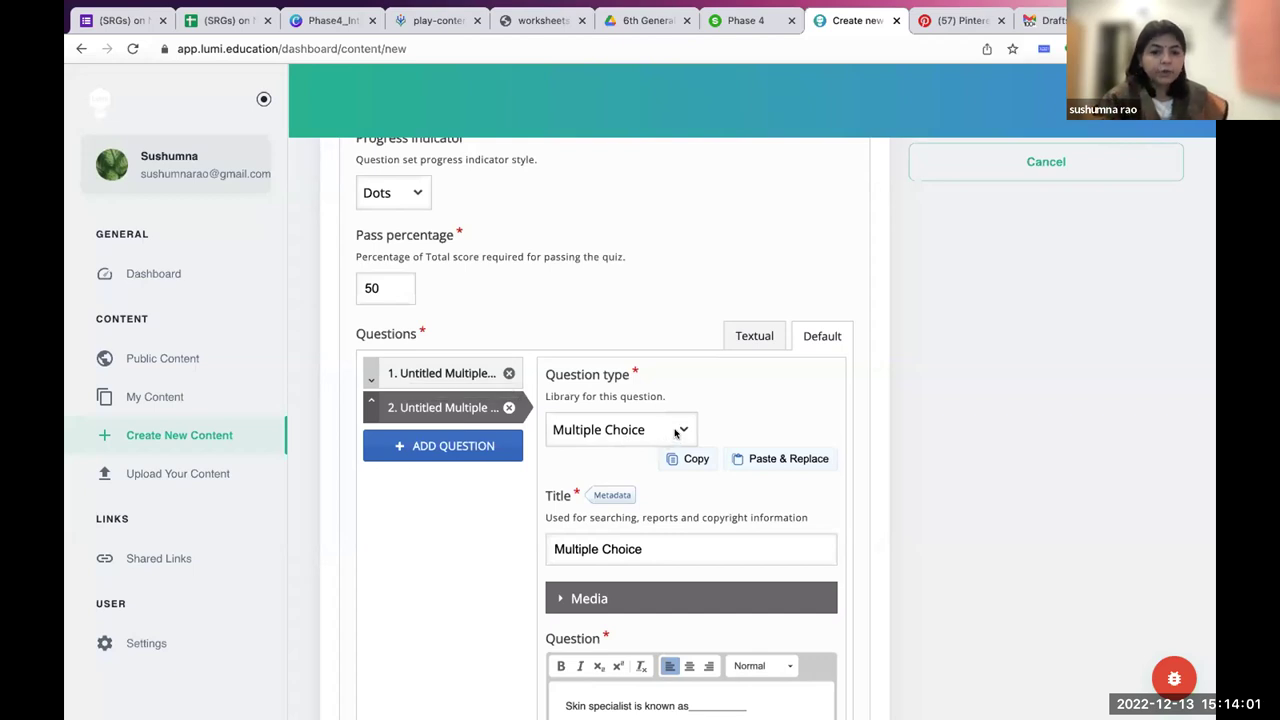
{"action": "scroll", "coordinate": [675, 435], "scroll_direction": "down", "scroll_amount": 3}
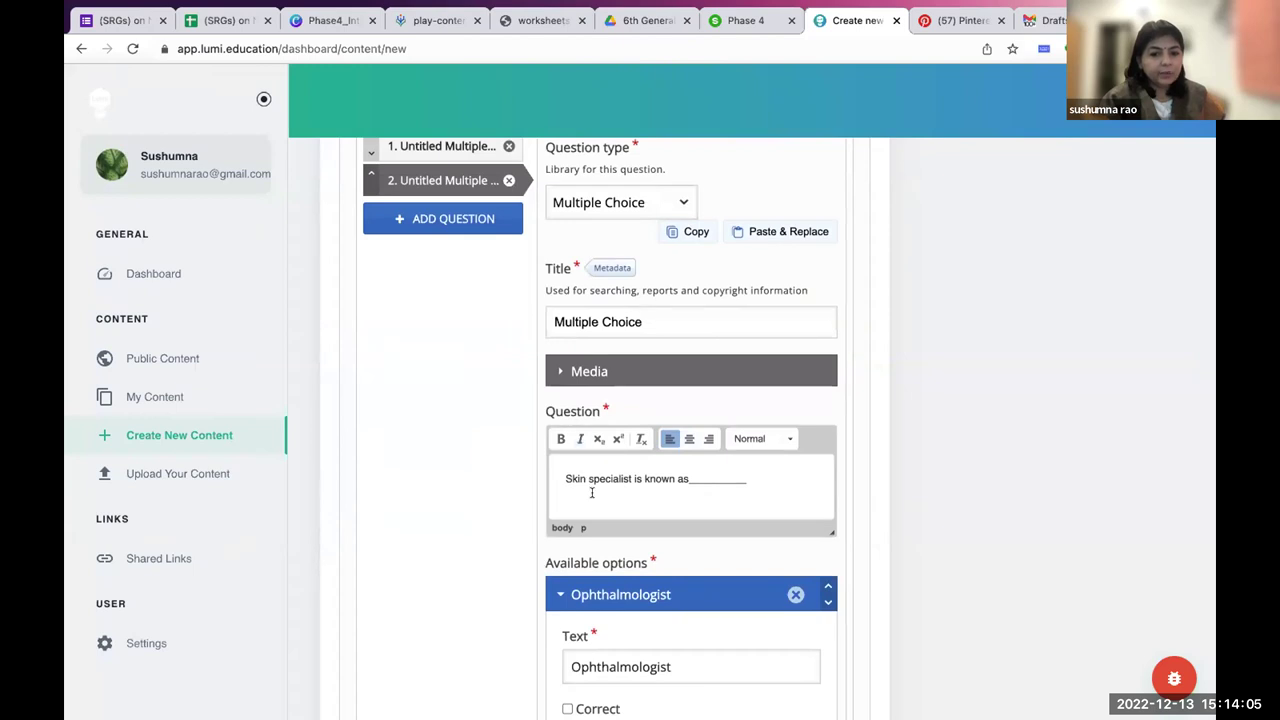
{"action": "scroll", "coordinate": [591, 492], "scroll_direction": "down", "scroll_amount": 2}
{"action": "scroll", "coordinate": [591, 492], "scroll_direction": "down", "scroll_amount": 1}
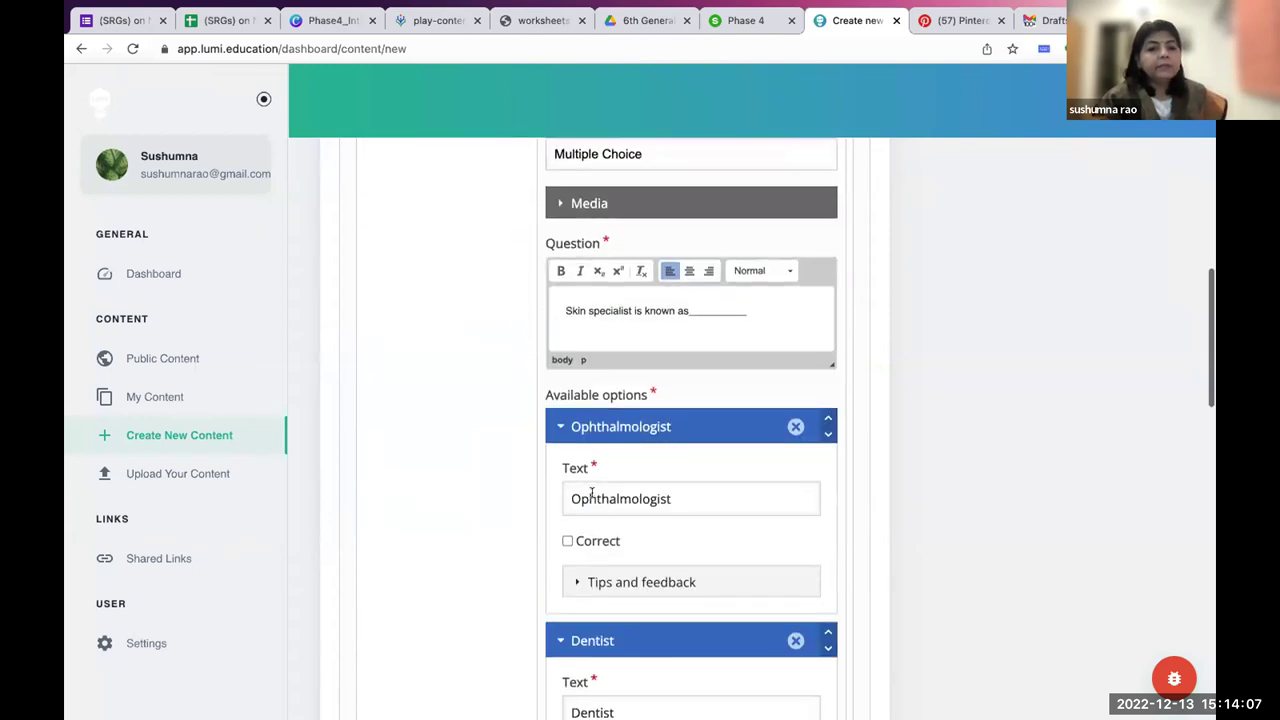
{"action": "scroll", "coordinate": [591, 492], "scroll_direction": "down", "scroll_amount": 2}
{"action": "scroll", "coordinate": [614, 586], "scroll_direction": "down", "scroll_amount": 3}
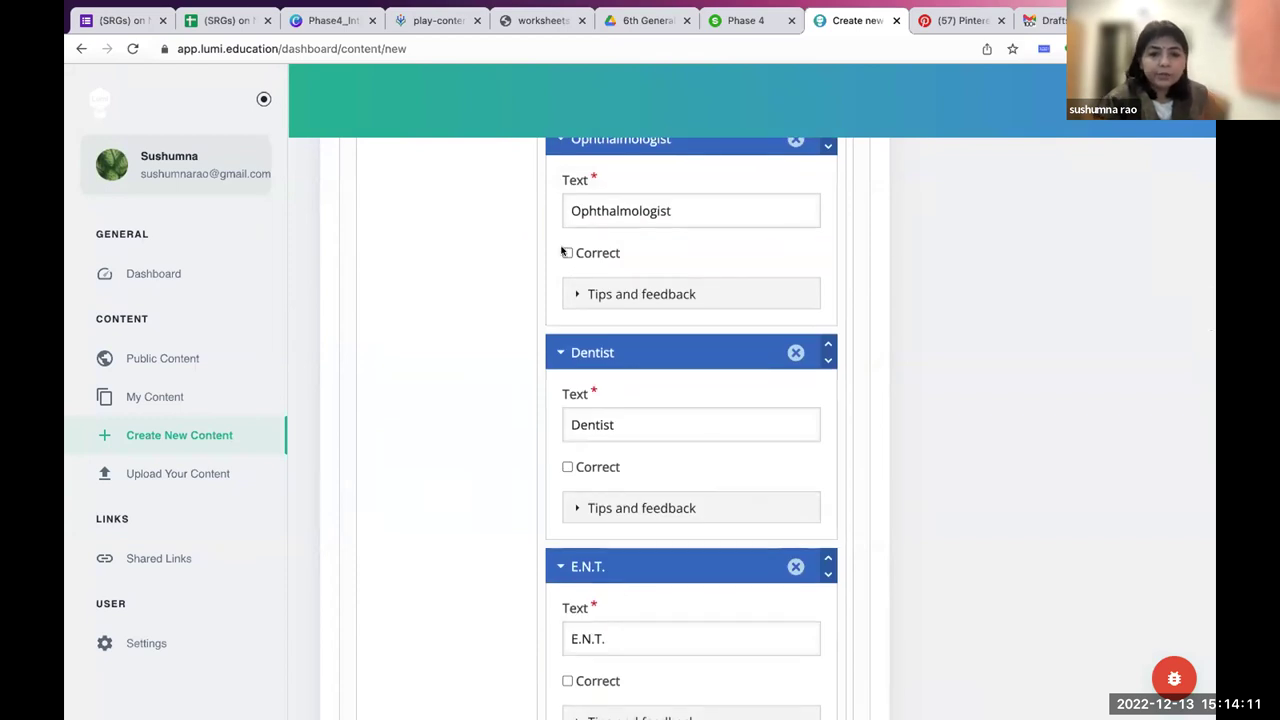
{"action": "scroll", "coordinate": [600, 310], "scroll_direction": "up", "scroll_amount": 6}
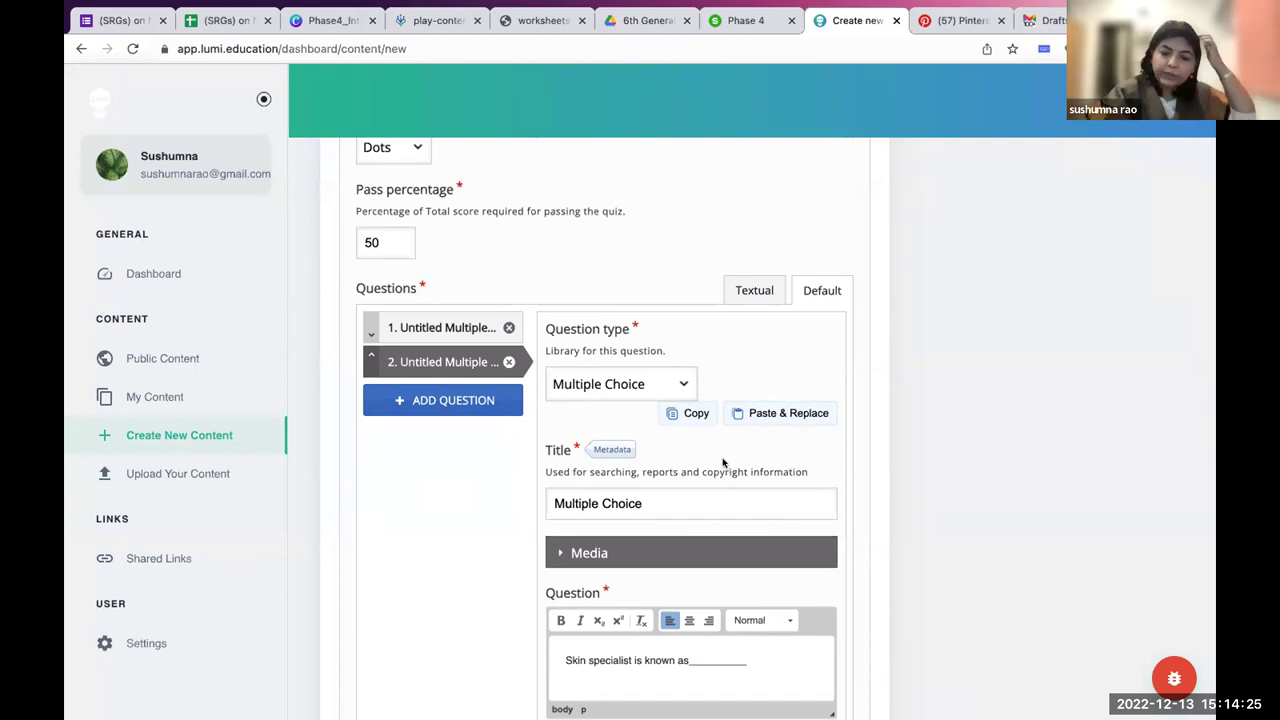
{"action": "scroll", "coordinate": [720, 455], "scroll_direction": "down", "scroll_amount": 7}
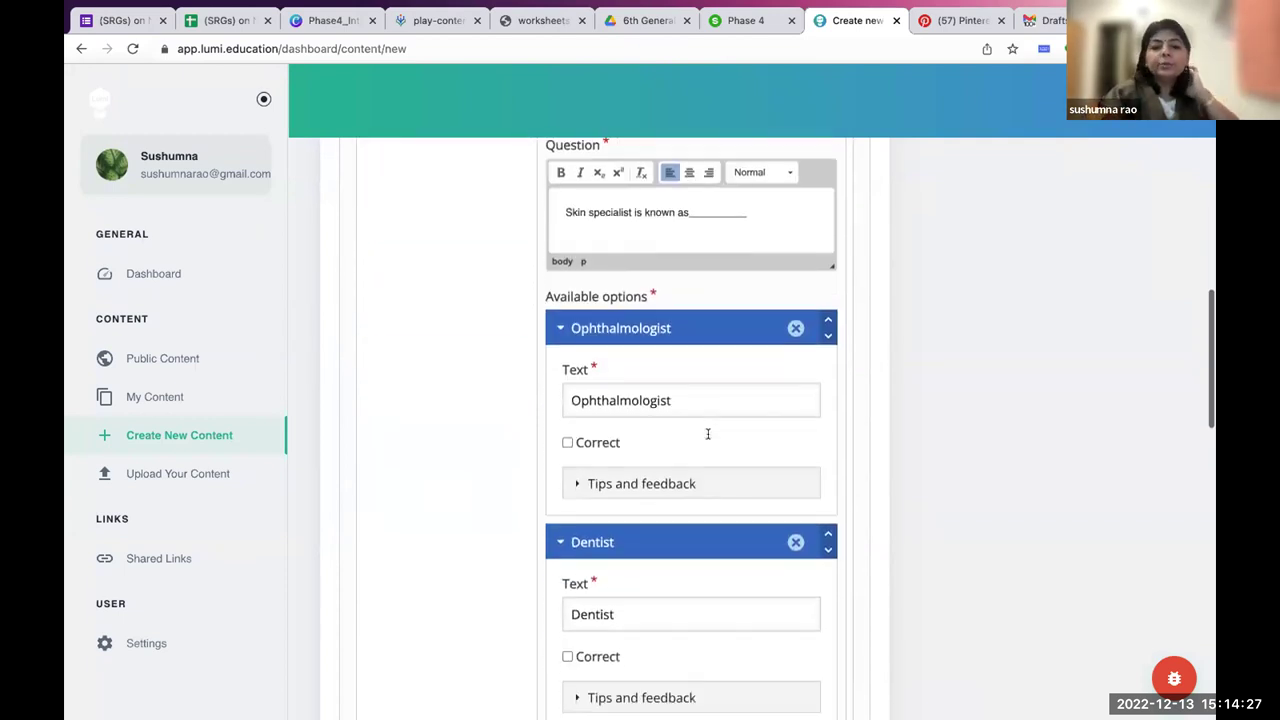
{"action": "scroll", "coordinate": [708, 438], "scroll_direction": "down", "scroll_amount": 1}
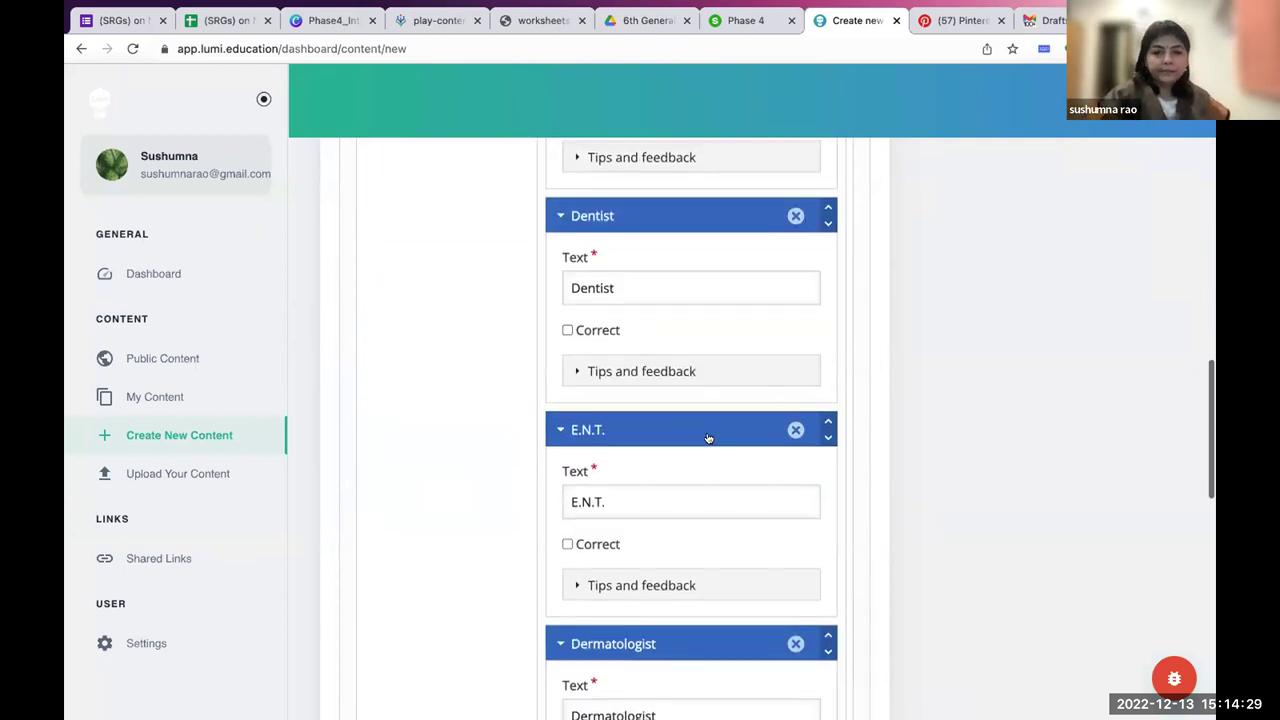
Expand Tips and feedback under the incorrect Dentist option, leaving tip and feedback blank
{"action": "left_click", "coordinate": [576, 371]}
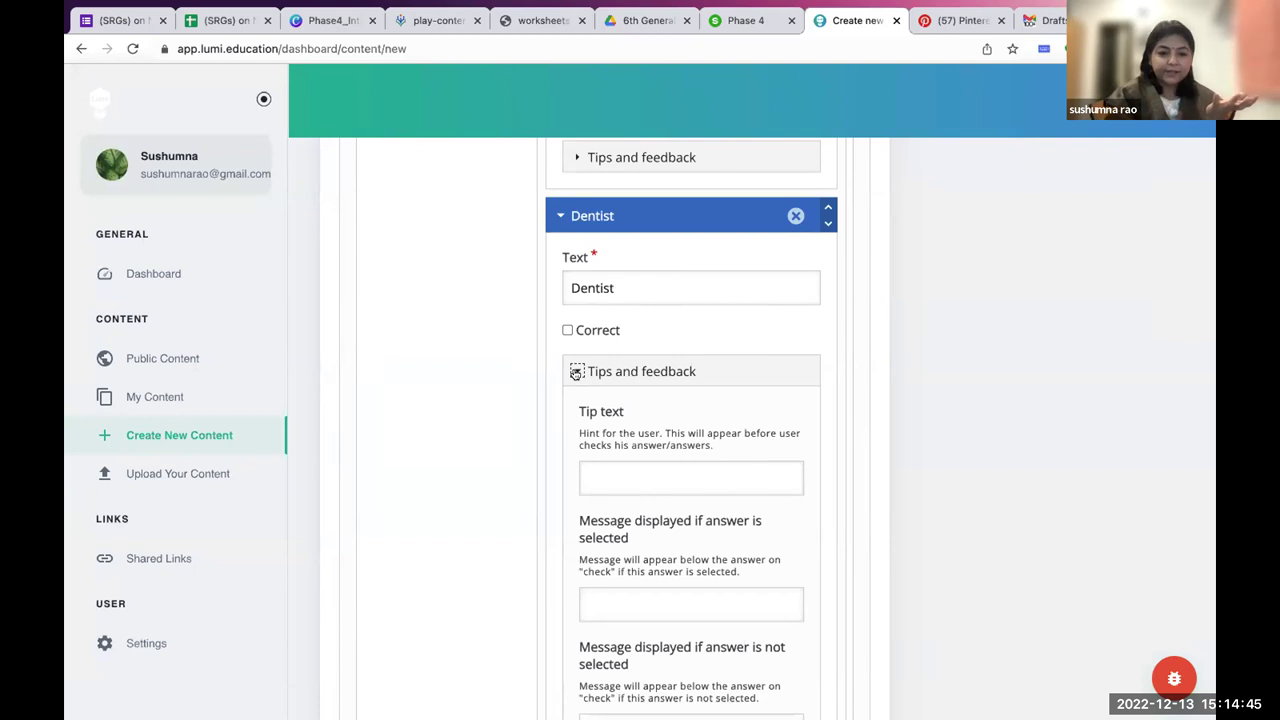
{"action": "scroll", "coordinate": [576, 372], "scroll_direction": "down", "scroll_amount": 3}
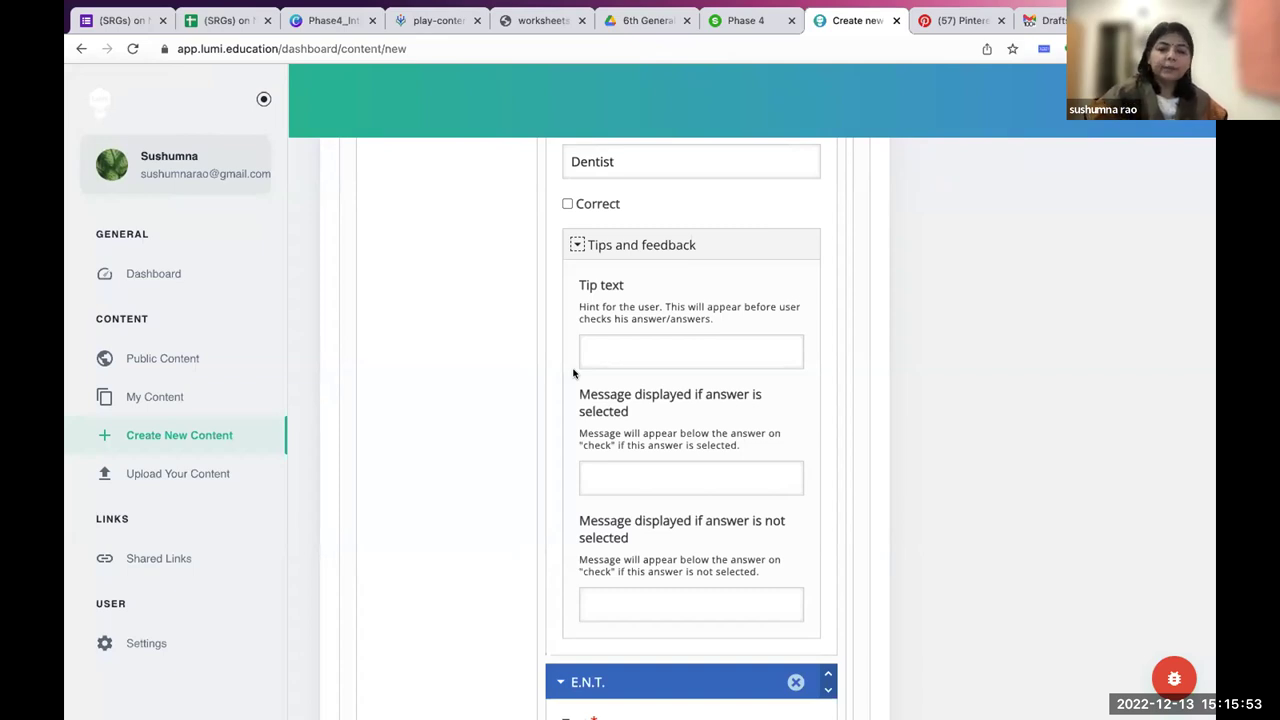
Expand Behavioural settings, keeping Retry, Show Solution, randomized answers and Automatic question type
{"action": "scroll", "coordinate": [573, 373], "scroll_direction": "down", "scroll_amount": 12}
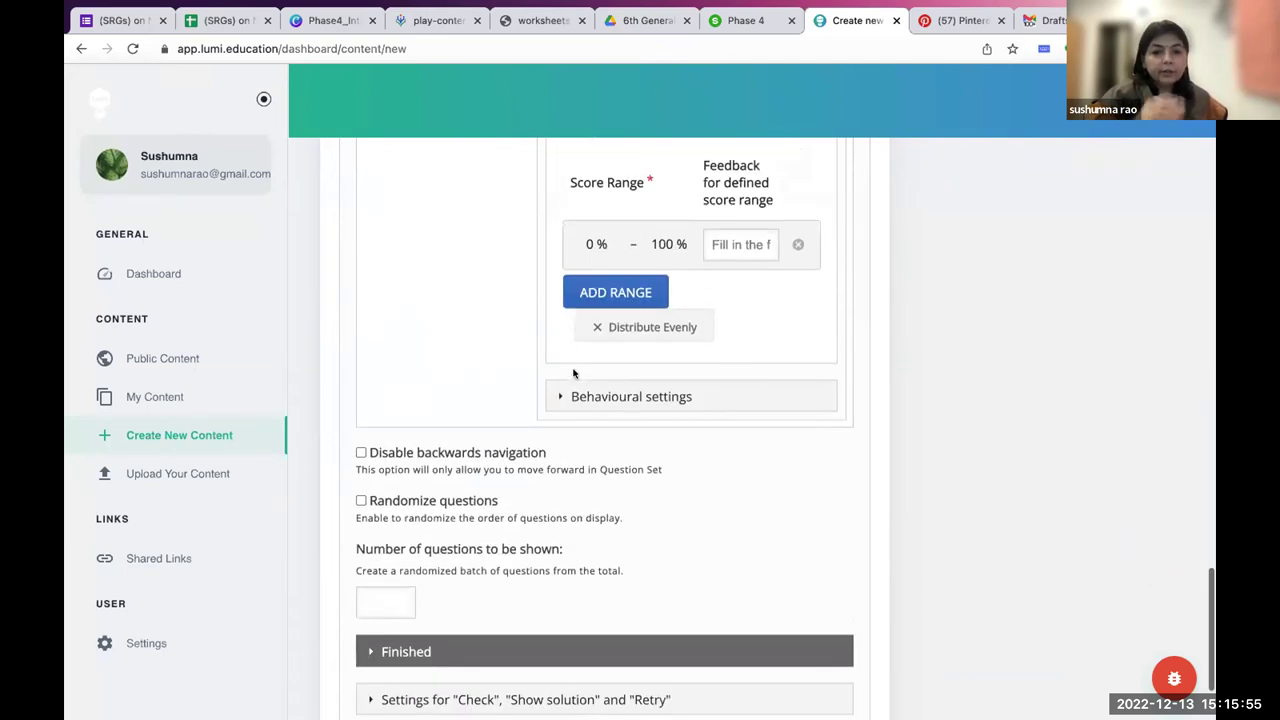
{"action": "scroll", "coordinate": [573, 373], "scroll_direction": "up", "scroll_amount": 2}
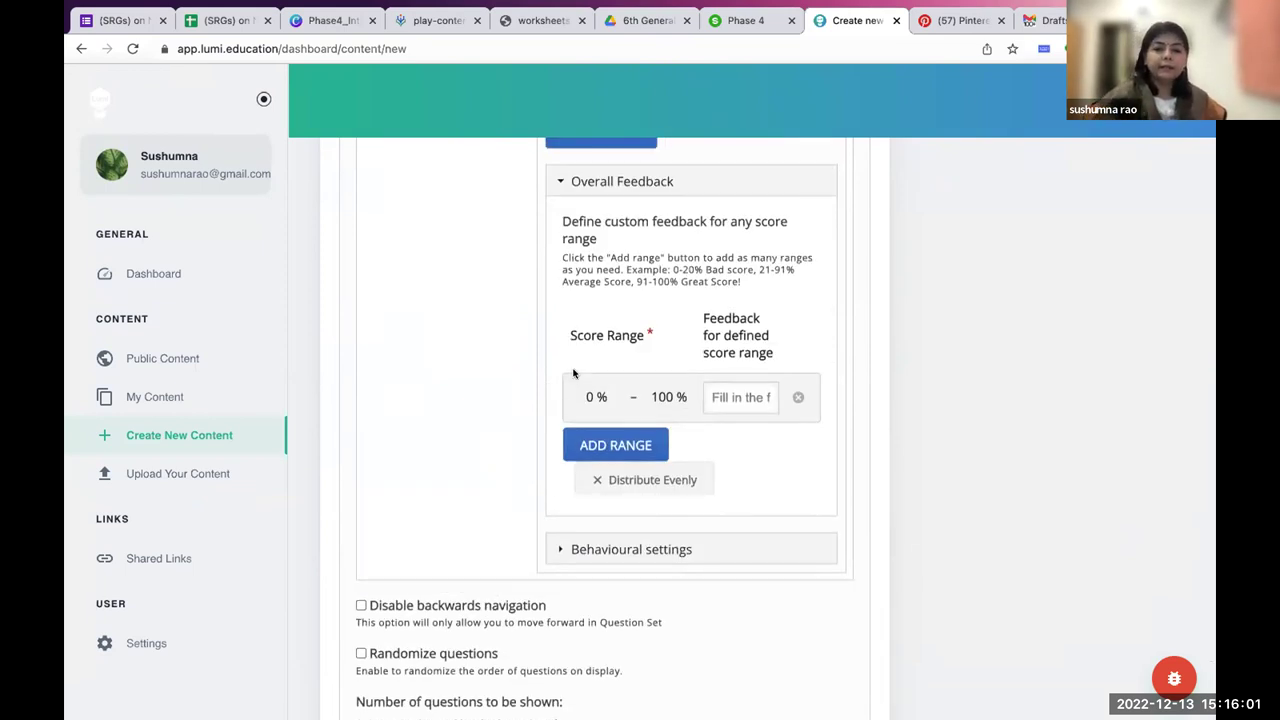
{"action": "scroll", "coordinate": [573, 373], "scroll_direction": "up", "scroll_amount": 10}
{"action": "scroll", "coordinate": [573, 370], "scroll_direction": "down", "scroll_amount": 10}
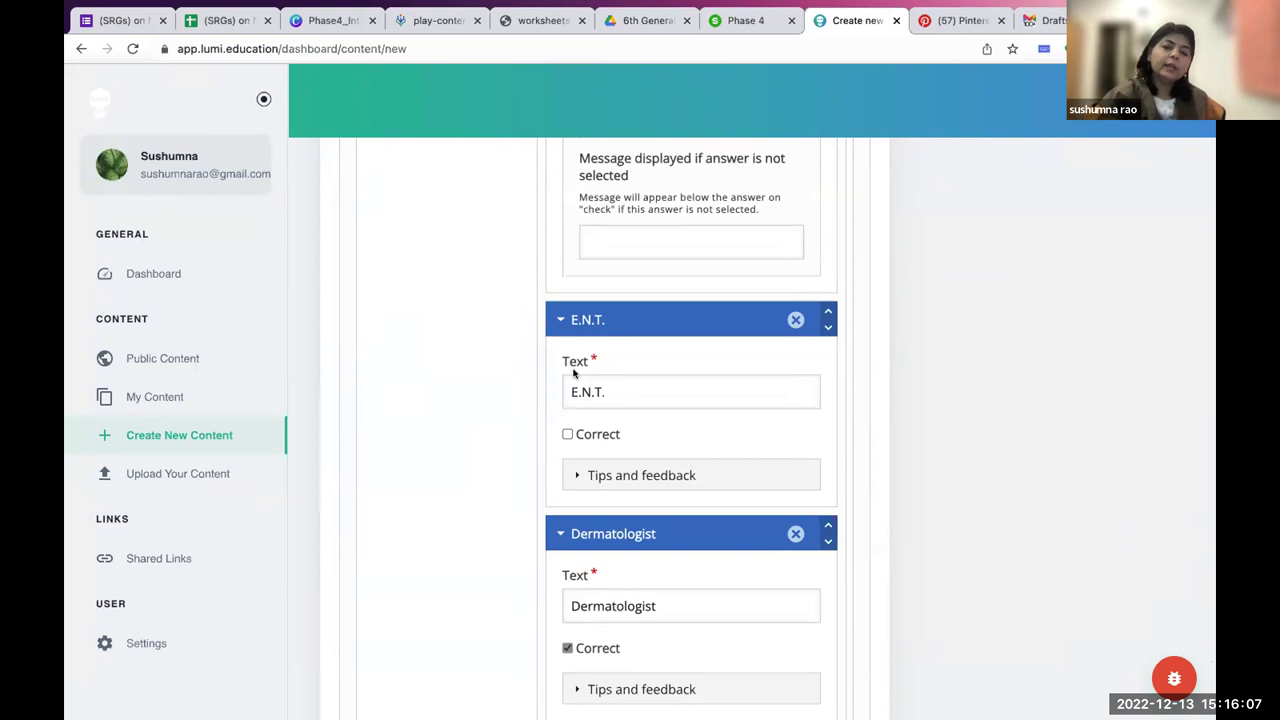
{"action": "scroll", "coordinate": [573, 373], "scroll_direction": "down", "scroll_amount": 10}
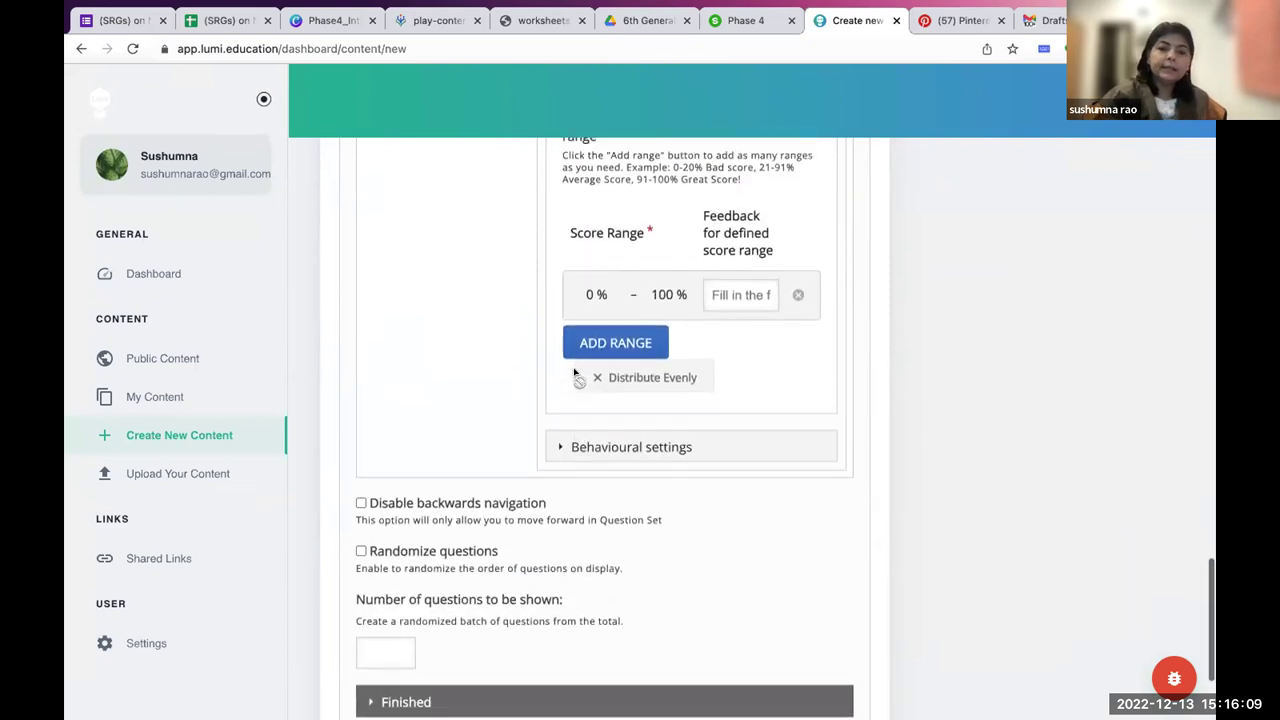
{"action": "scroll", "coordinate": [575, 373], "scroll_direction": "up", "scroll_amount": 1}
{"action": "left_click", "coordinate": [590, 485]}
{"action": "scroll", "coordinate": [590, 485], "scroll_direction": "down", "scroll_amount": 2}
{"action": "scroll", "coordinate": [590, 485], "scroll_direction": "down", "scroll_amount": 3}
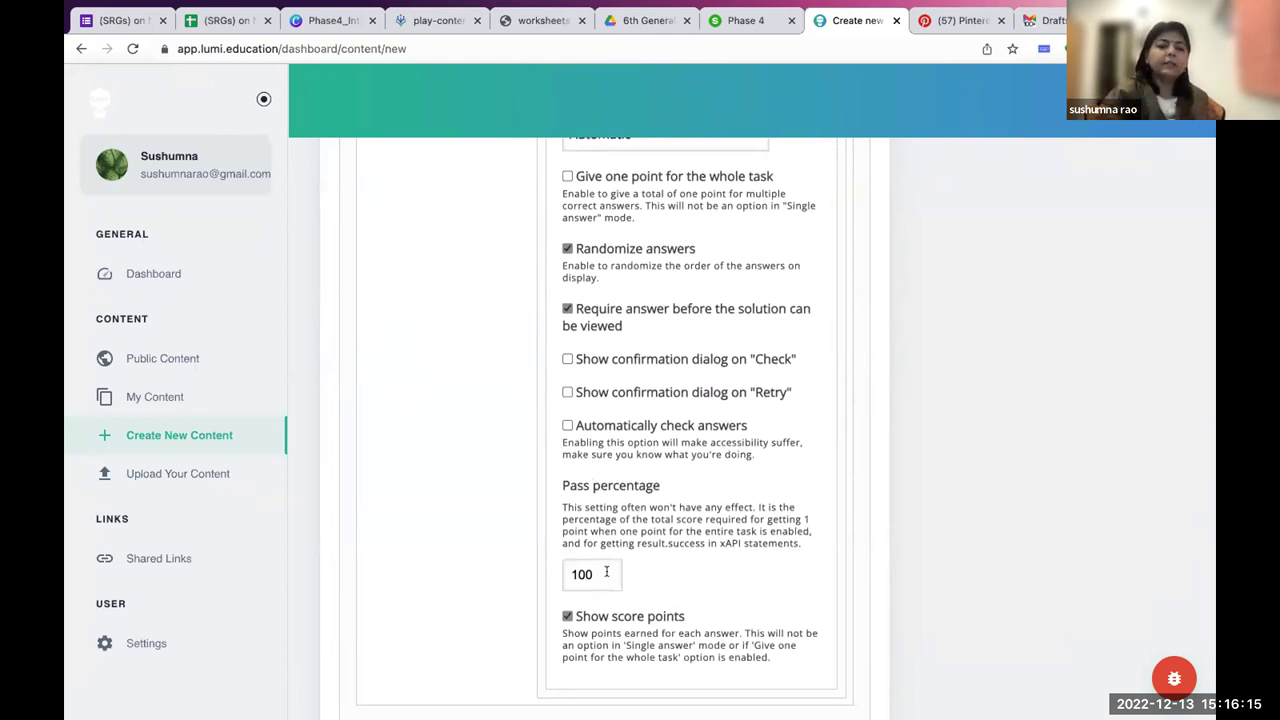
Select the Overall Feedback field for the 0–100% score range
{"action": "scroll", "coordinate": [606, 573], "scroll_direction": "up", "scroll_amount": 10}
{"action": "scroll", "coordinate": [606, 573], "scroll_direction": "up", "scroll_amount": 4}
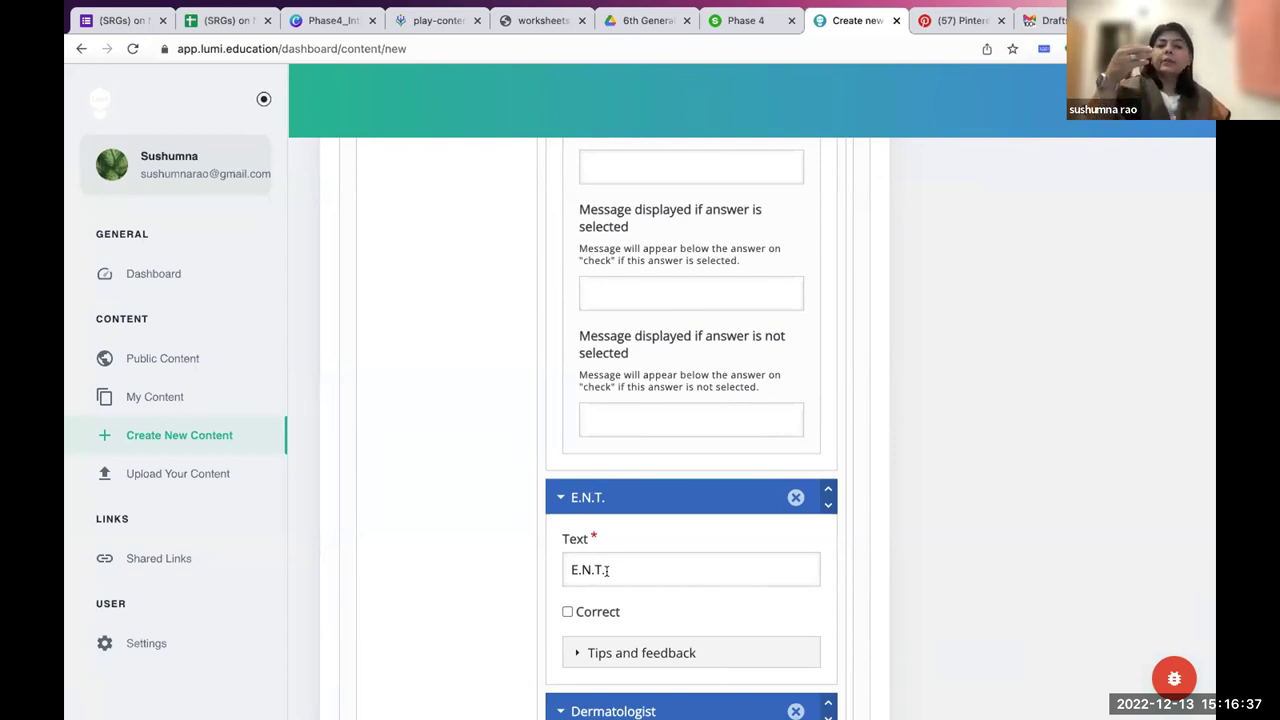
{"action": "scroll", "coordinate": [606, 570], "scroll_direction": "down", "scroll_amount": 10}
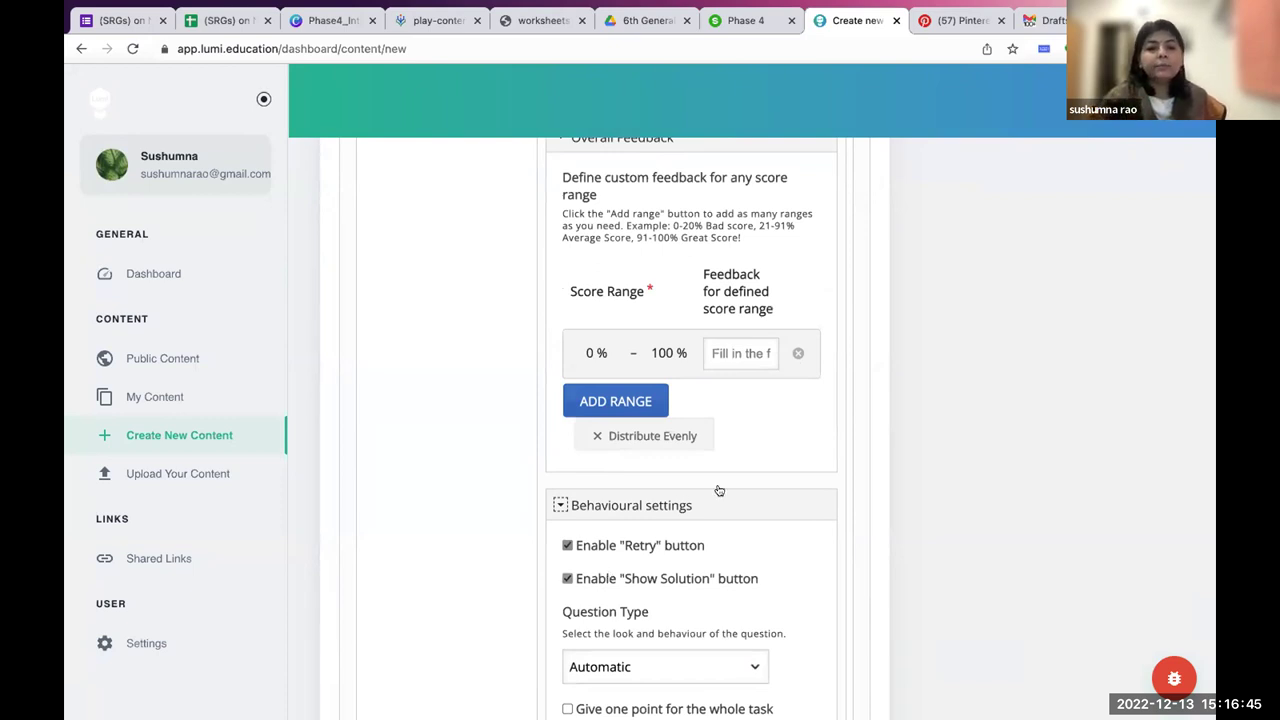
{"action": "left_click", "coordinate": [719, 355]}
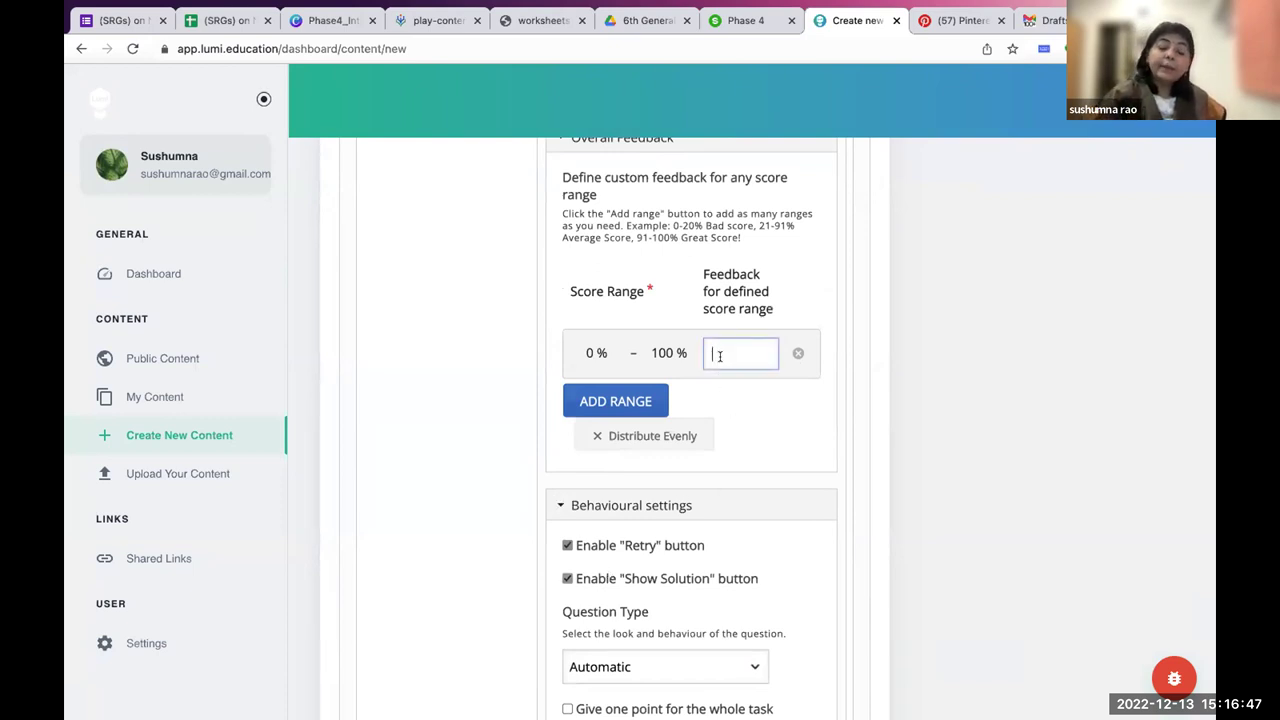
{"action": "scroll", "coordinate": [719, 355], "scroll_direction": "down", "scroll_amount": 2}
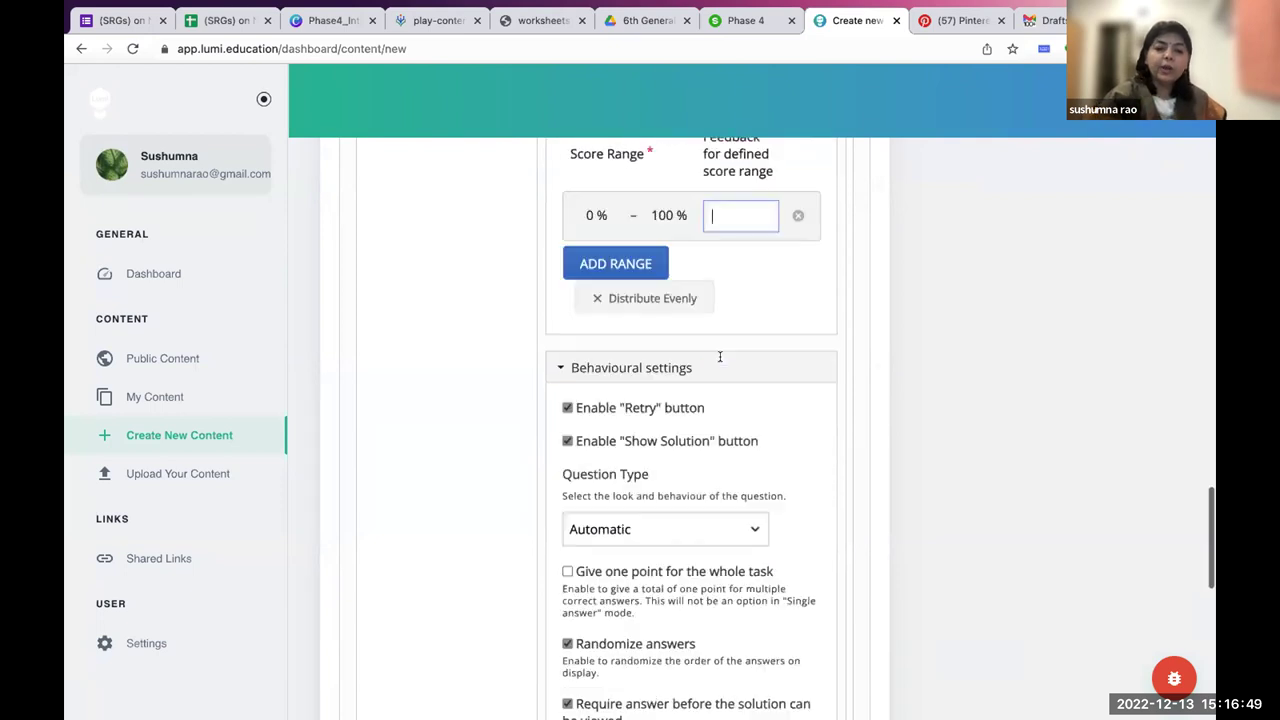
{"action": "scroll", "coordinate": [719, 356], "scroll_direction": "down", "scroll_amount": 10}
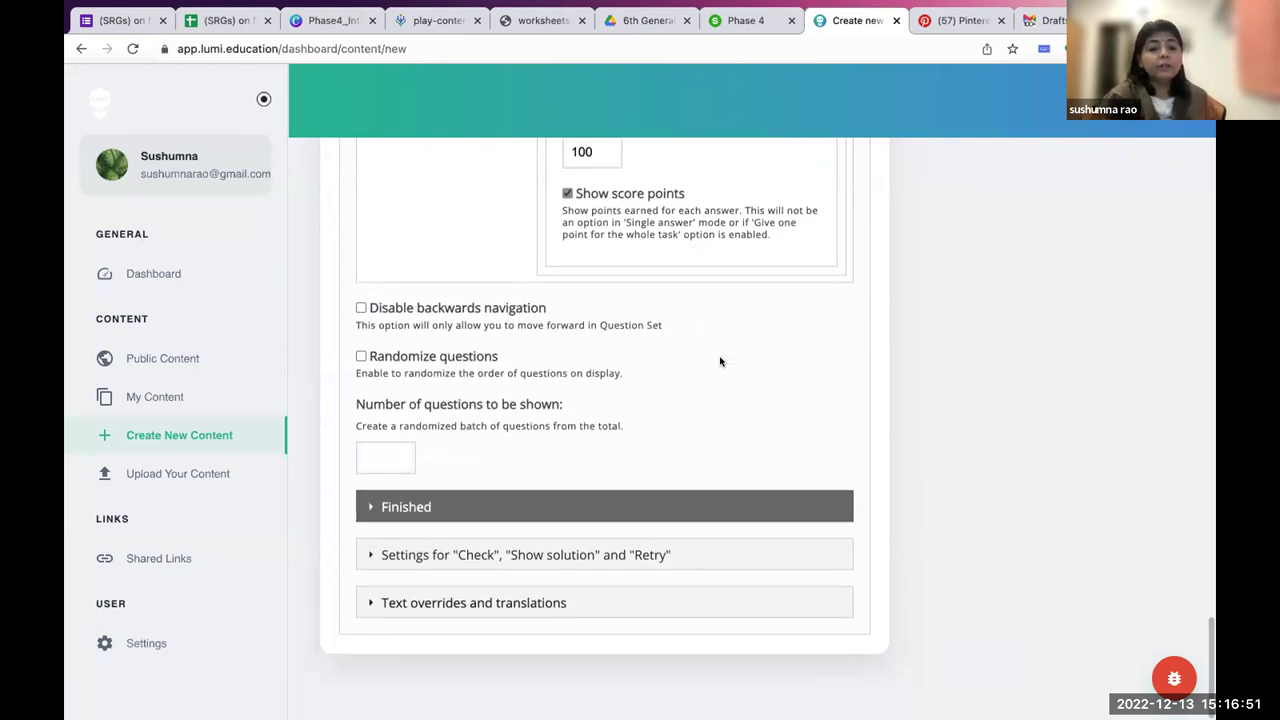
{"action": "scroll", "coordinate": [719, 361], "scroll_direction": "up", "scroll_amount": 10}
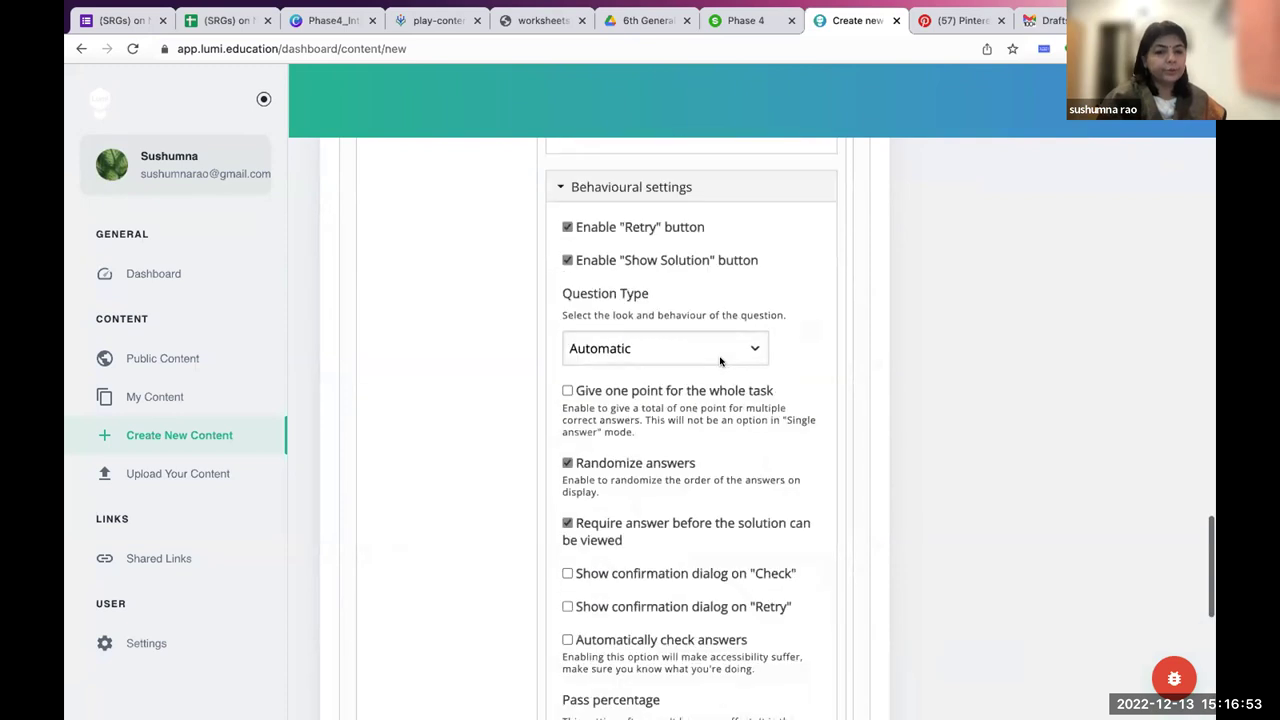
{"action": "scroll", "coordinate": [719, 362], "scroll_direction": "up", "scroll_amount": 4}
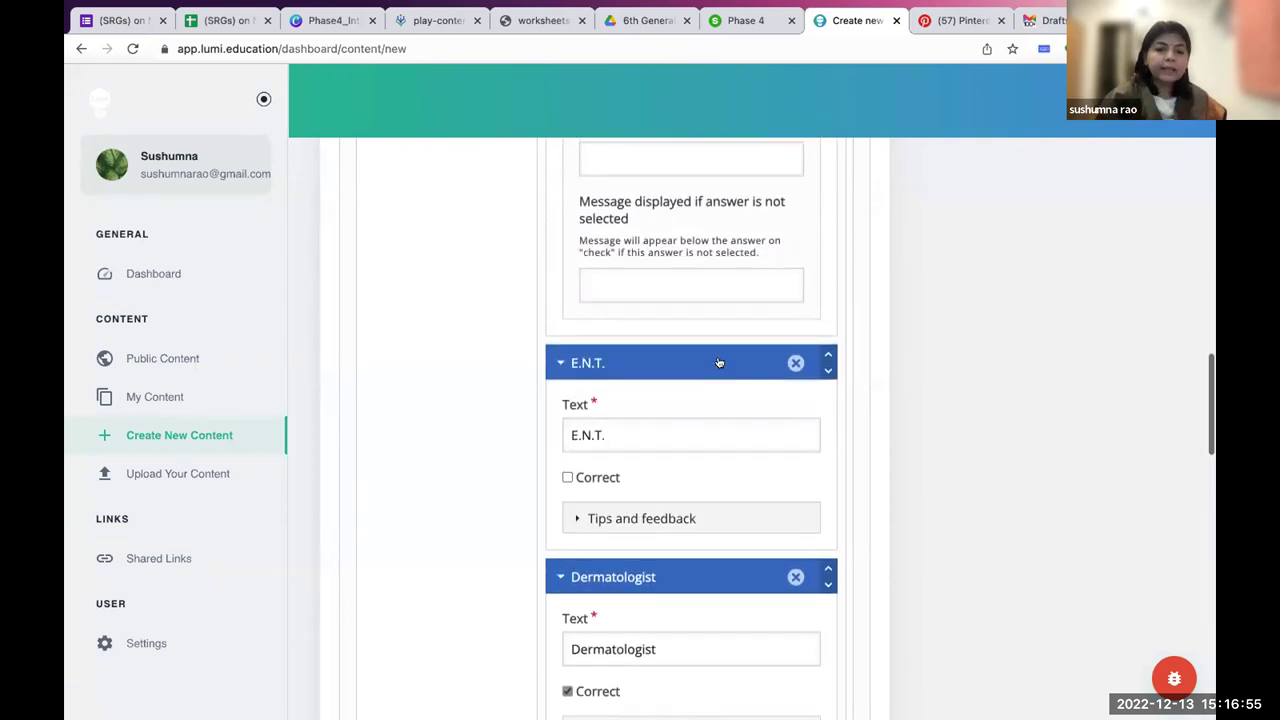
{"action": "scroll", "coordinate": [719, 361], "scroll_direction": "down", "scroll_amount": 8}
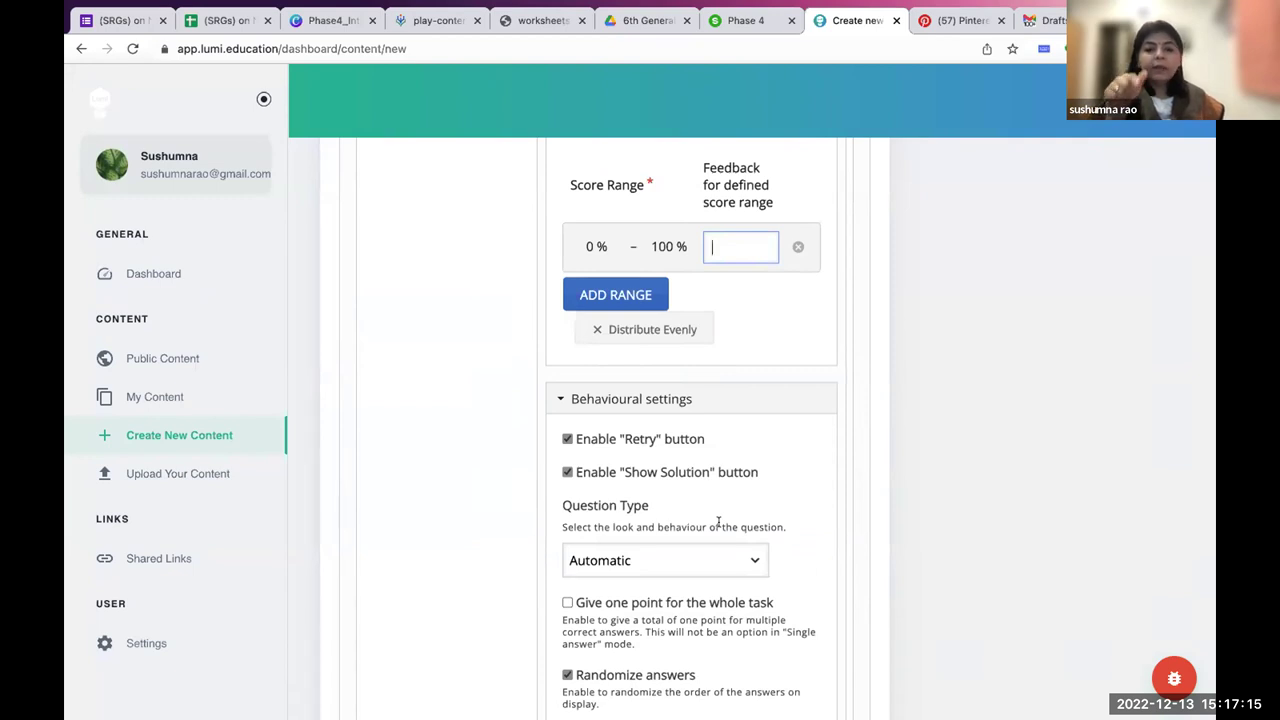
{"action": "scroll", "coordinate": [718, 522], "scroll_direction": "down", "scroll_amount": 1}
{"action": "scroll", "coordinate": [718, 522], "scroll_direction": "down", "scroll_amount": 3}
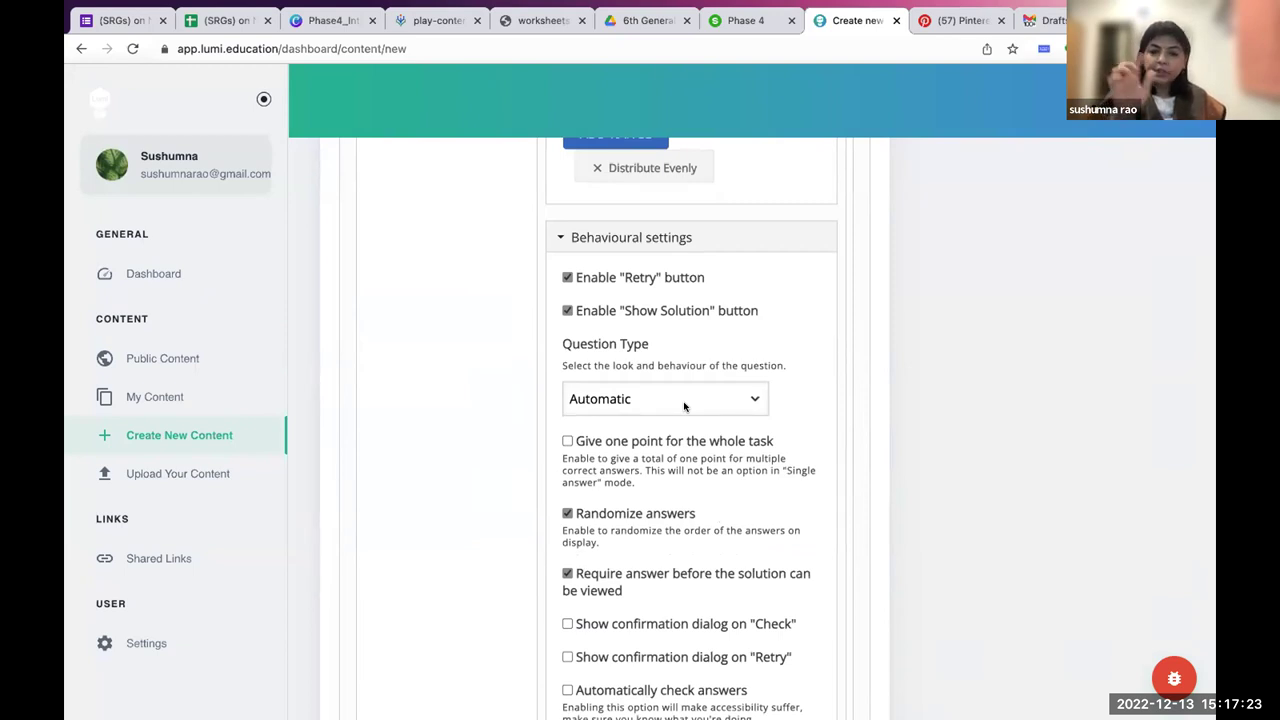
{"action": "left_click", "coordinate": [684, 406]}
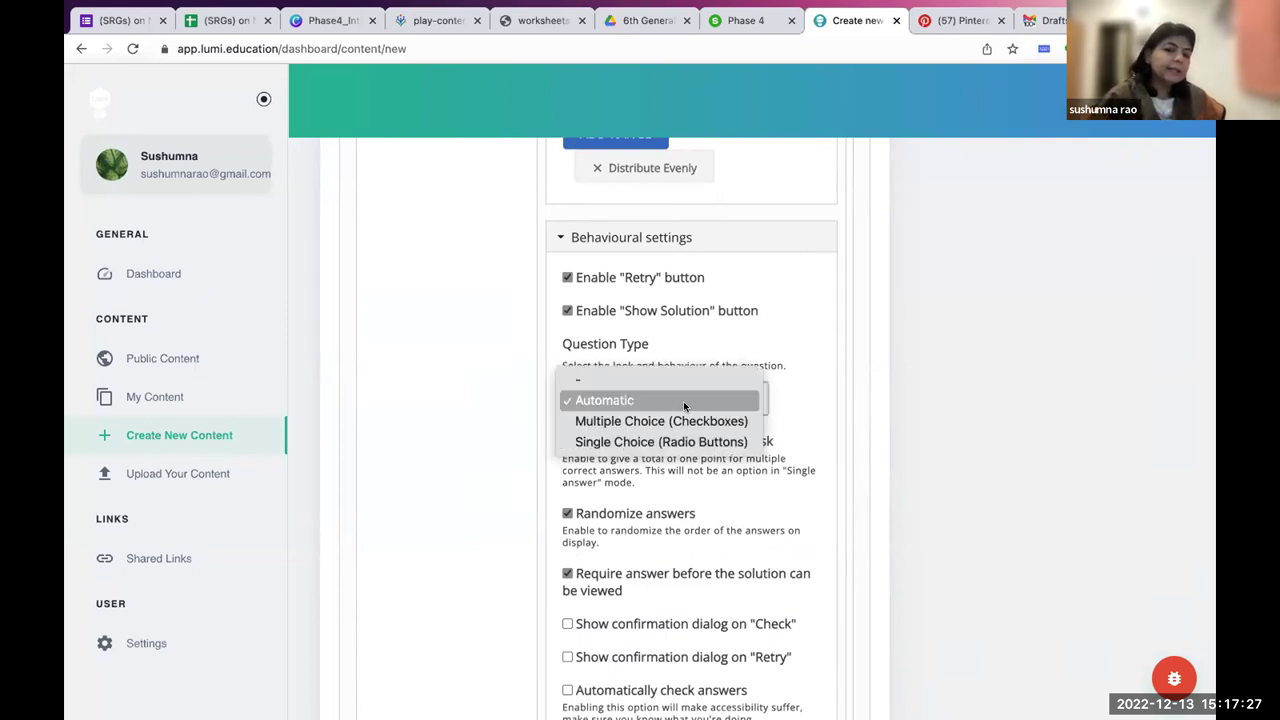
{"action": "left_click", "coordinate": [788, 399]}
{"action": "scroll", "coordinate": [789, 399], "scroll_direction": "down", "scroll_amount": 3}
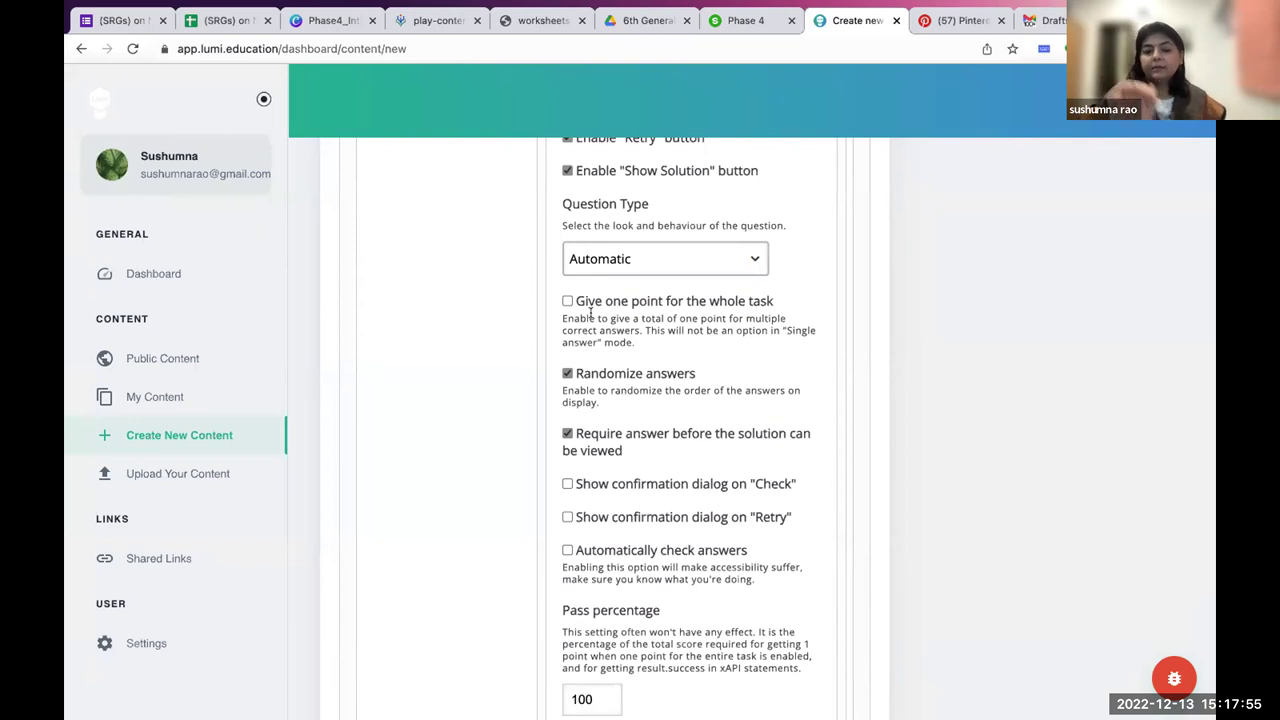
{"action": "scroll", "coordinate": [590, 314], "scroll_direction": "down", "scroll_amount": 1}
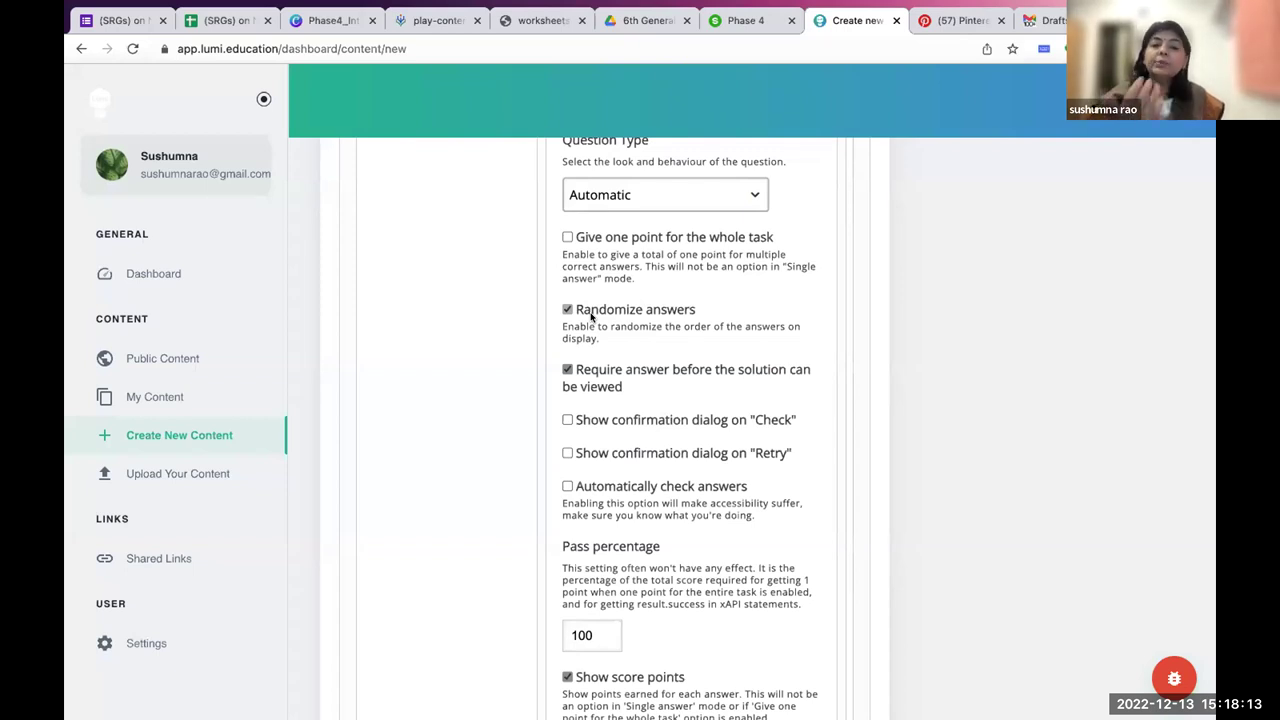
{"action": "scroll", "coordinate": [590, 316], "scroll_direction": "up", "scroll_amount": 20}
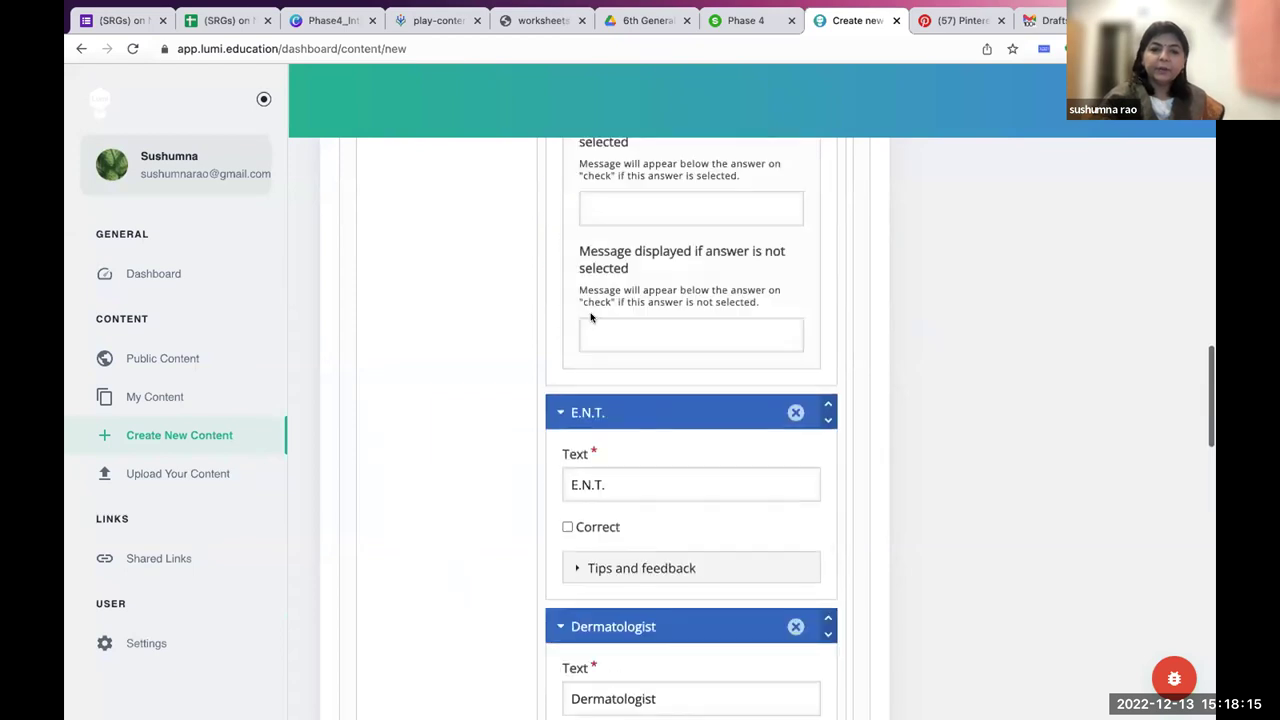
{"action": "scroll", "coordinate": [590, 316], "scroll_direction": "down", "scroll_amount": 4}
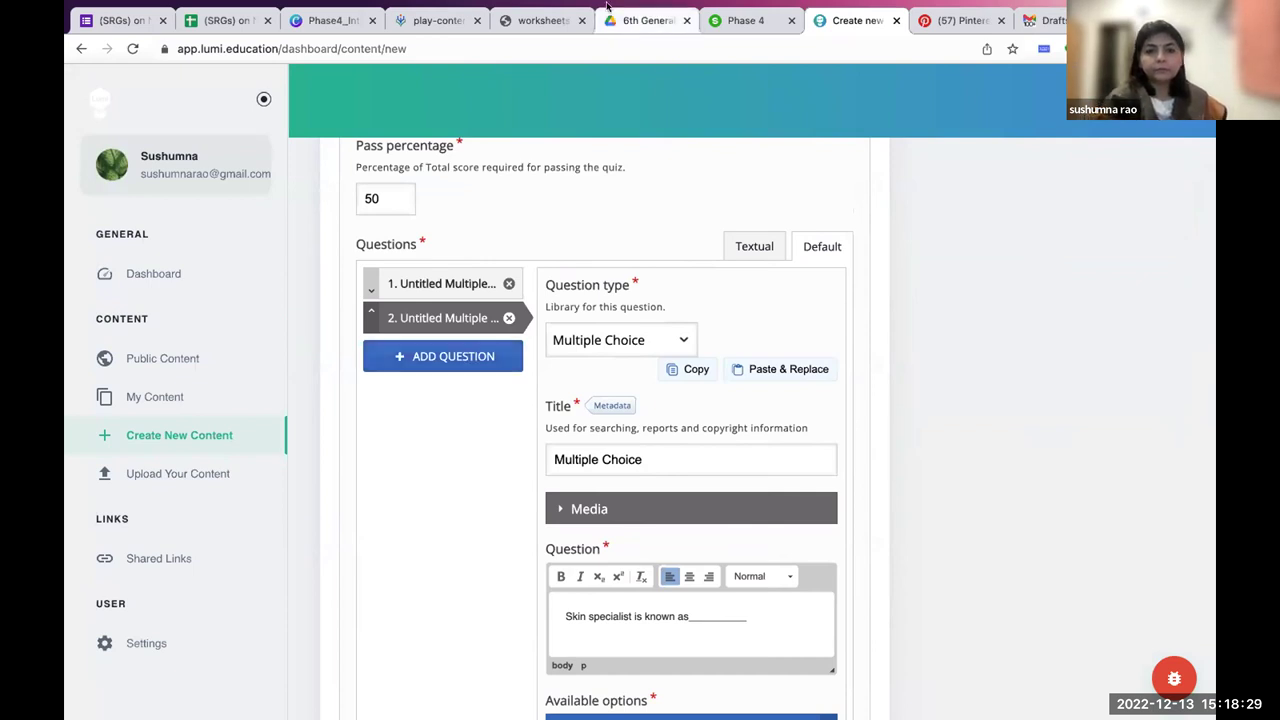
{"action": "mouse_move", "coordinate": [600, 8]}
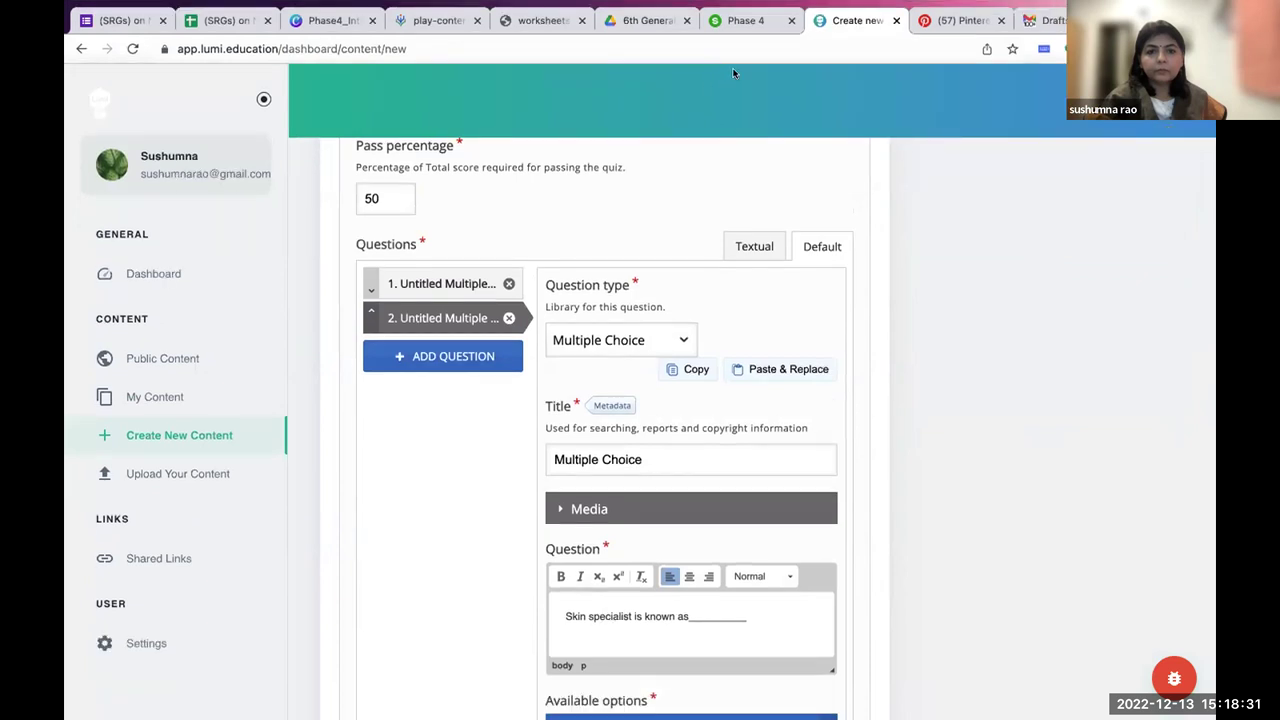
Add a third question of type Mark the Words and clear 'Untitled' from its title
{"action": "left_click", "coordinate": [449, 356]}
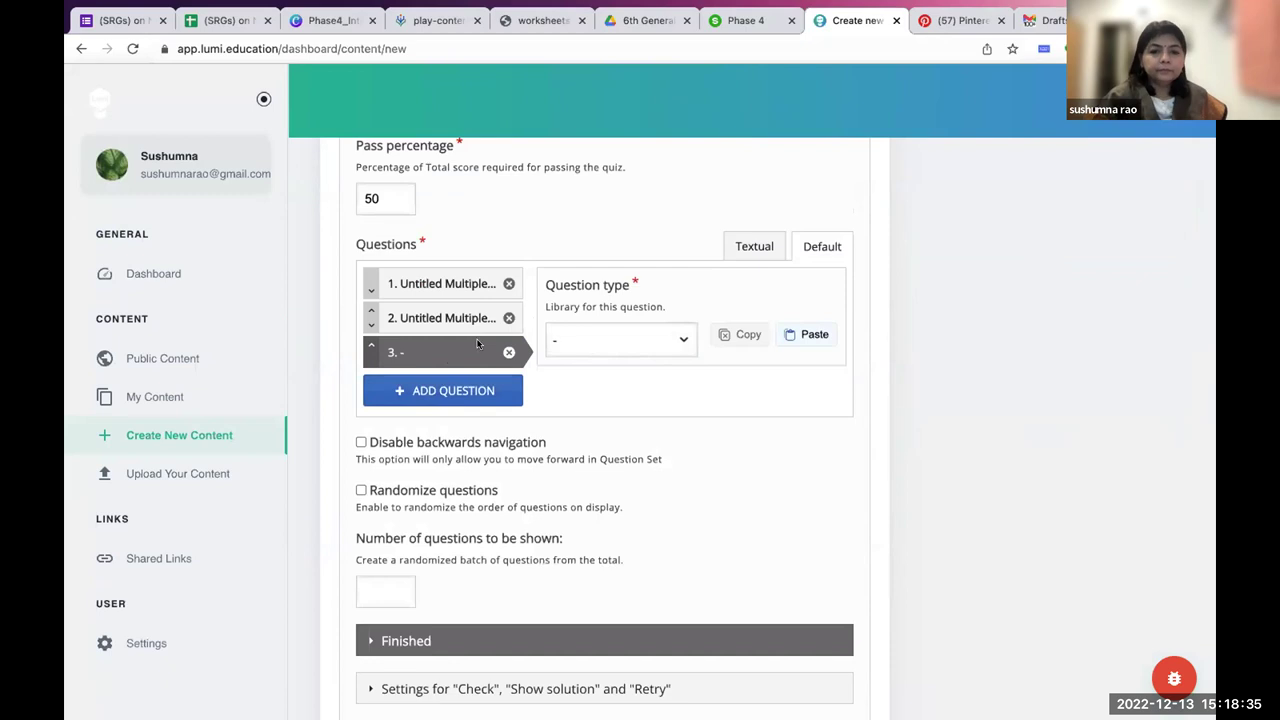
{"action": "left_click", "coordinate": [610, 344]}
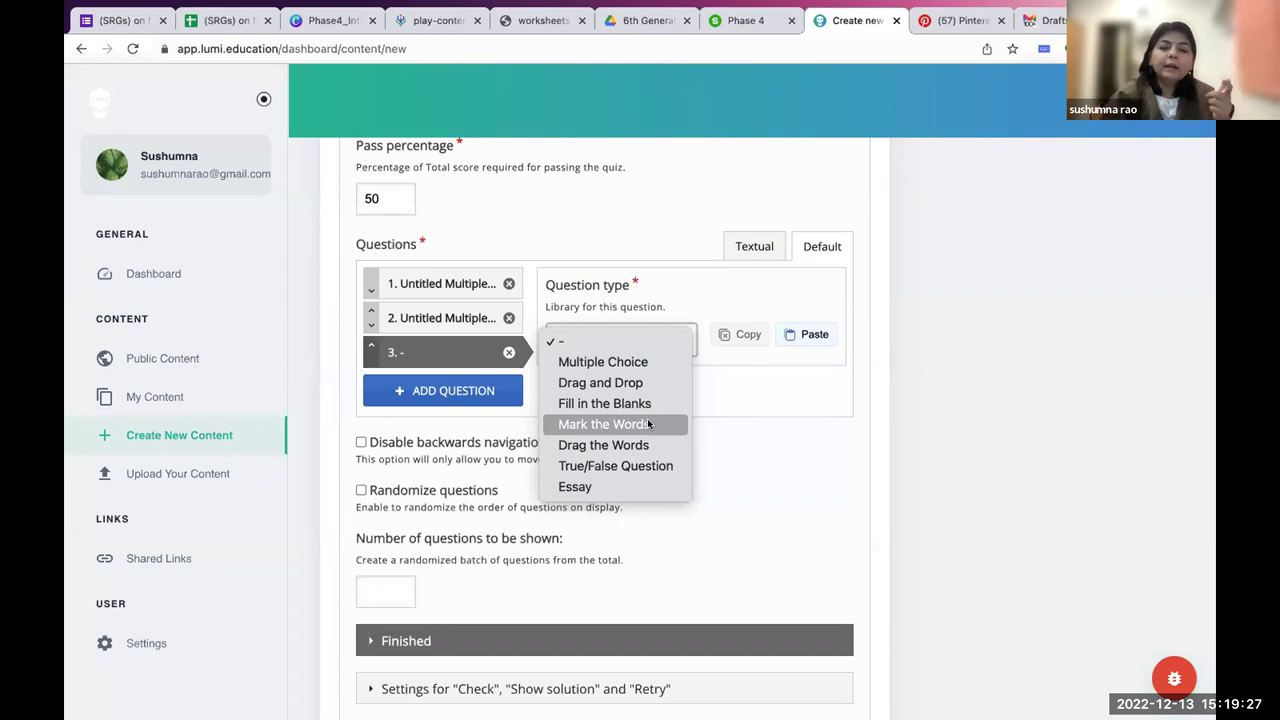
{"action": "left_click", "coordinate": [648, 424]}
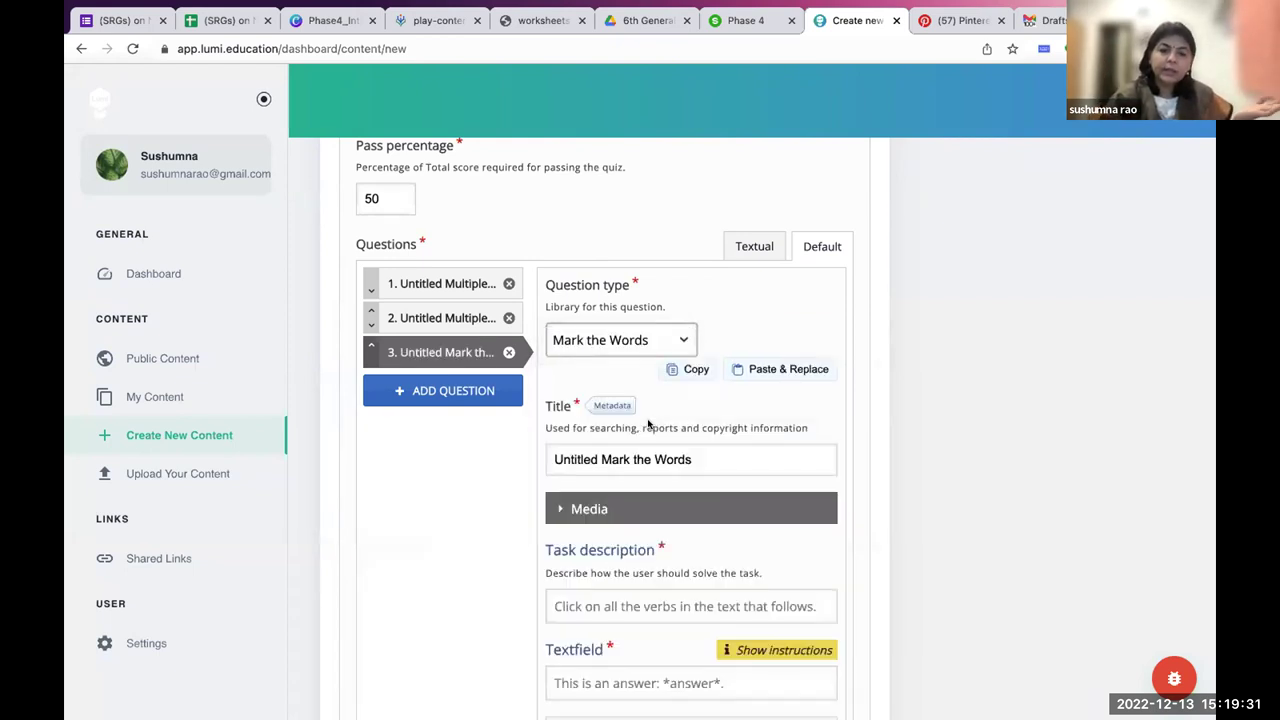
{"action": "left_click_drag", "start_coordinate": [599, 455], "coordinate": [494, 440]}
{"action": "key", "text": "BackSpace"}
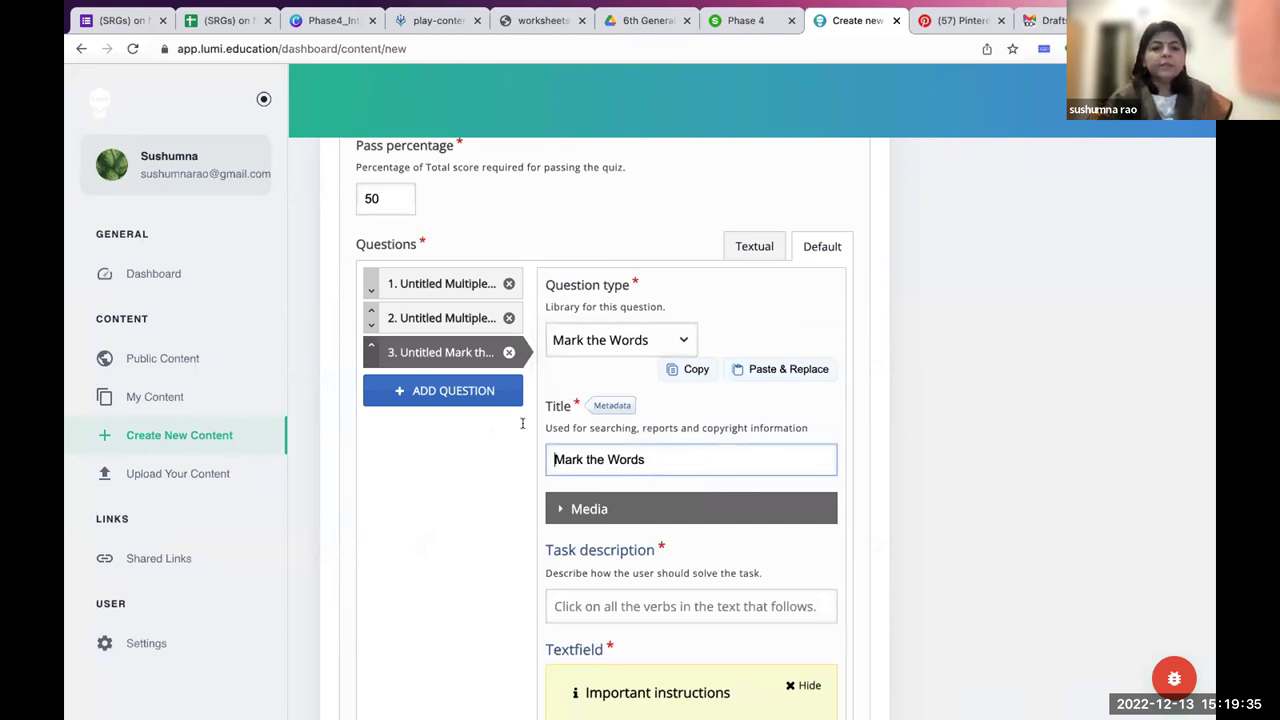
Enter the task description 'Read the praragraph and mark the names of the tribes.'
{"action": "scroll", "coordinate": [572, 441], "scroll_direction": "down", "scroll_amount": 1}
{"action": "scroll", "coordinate": [571, 441], "scroll_direction": "down", "scroll_amount": 2}
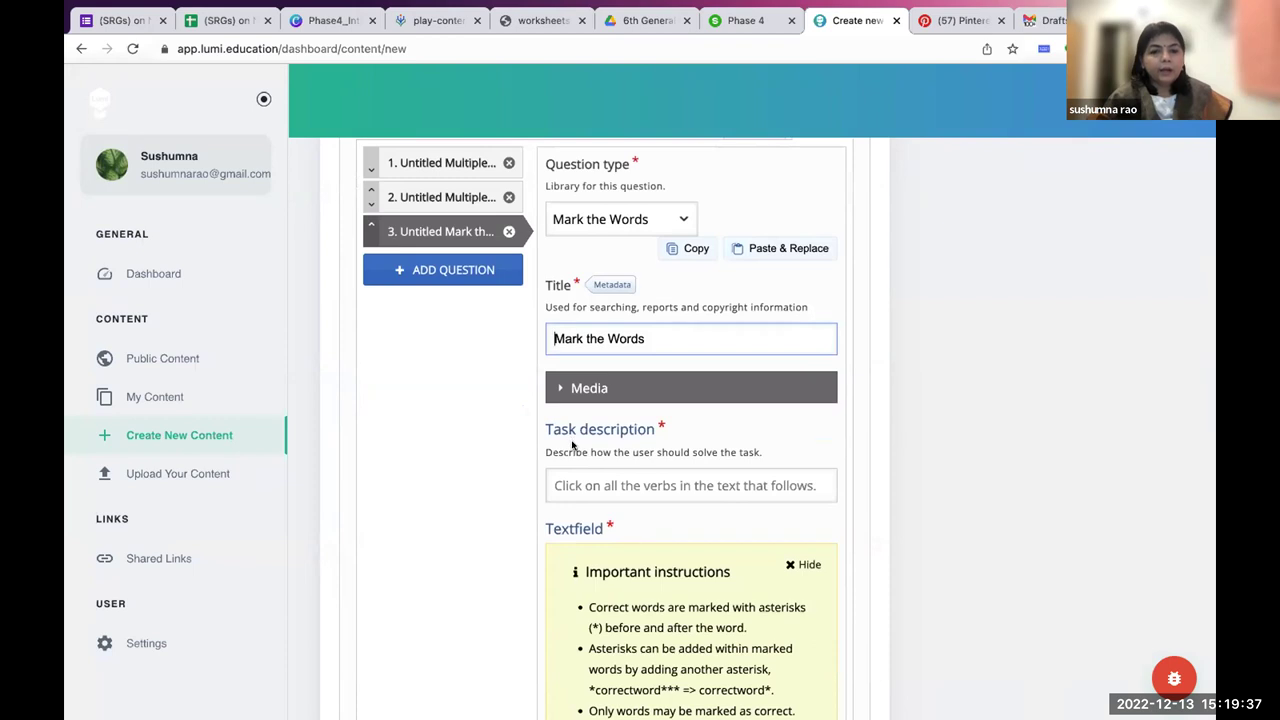
{"action": "left_click", "coordinate": [571, 486]}
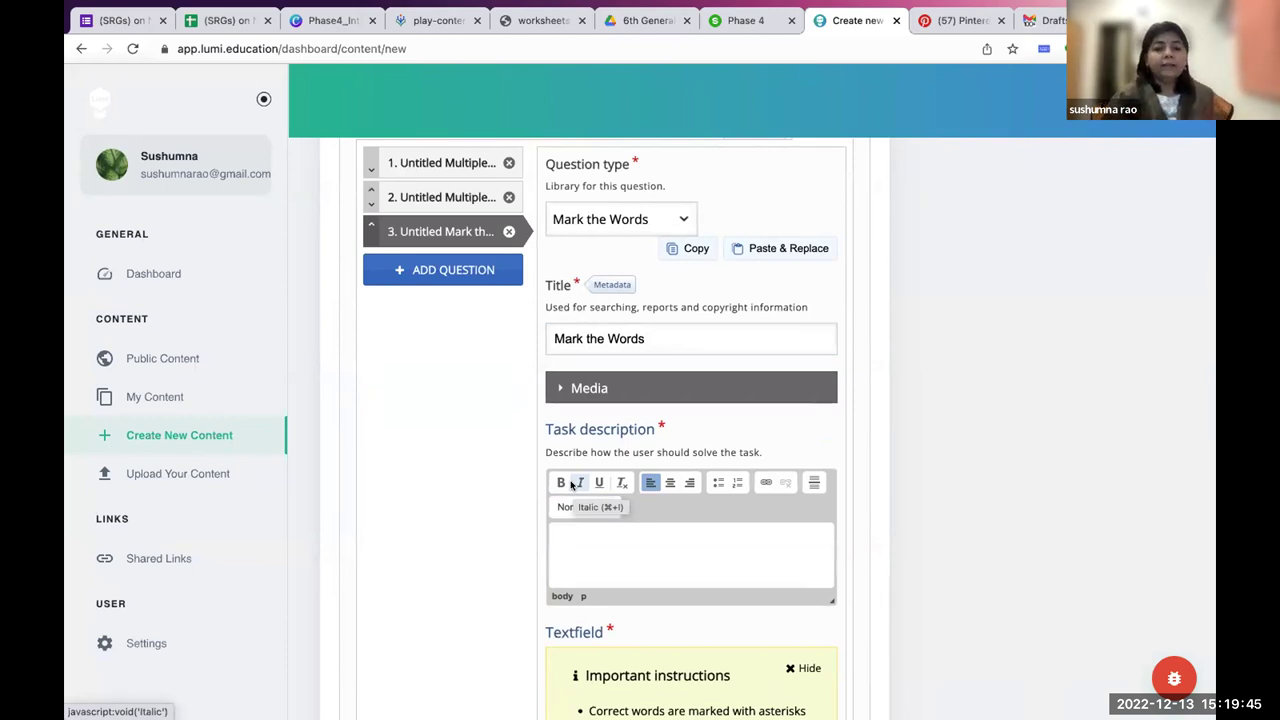
{"action": "scroll", "coordinate": [571, 484], "scroll_direction": "down", "scroll_amount": 1}
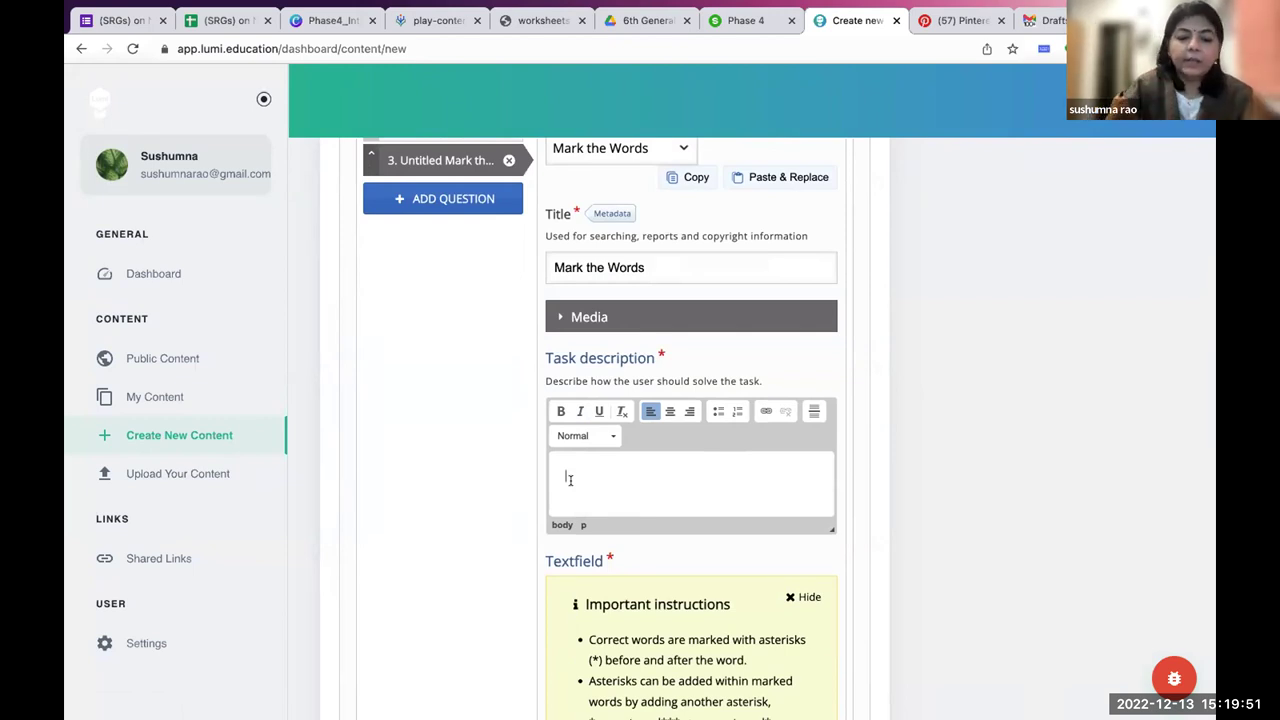
{"action": "type", "text": "Read the praragra"}
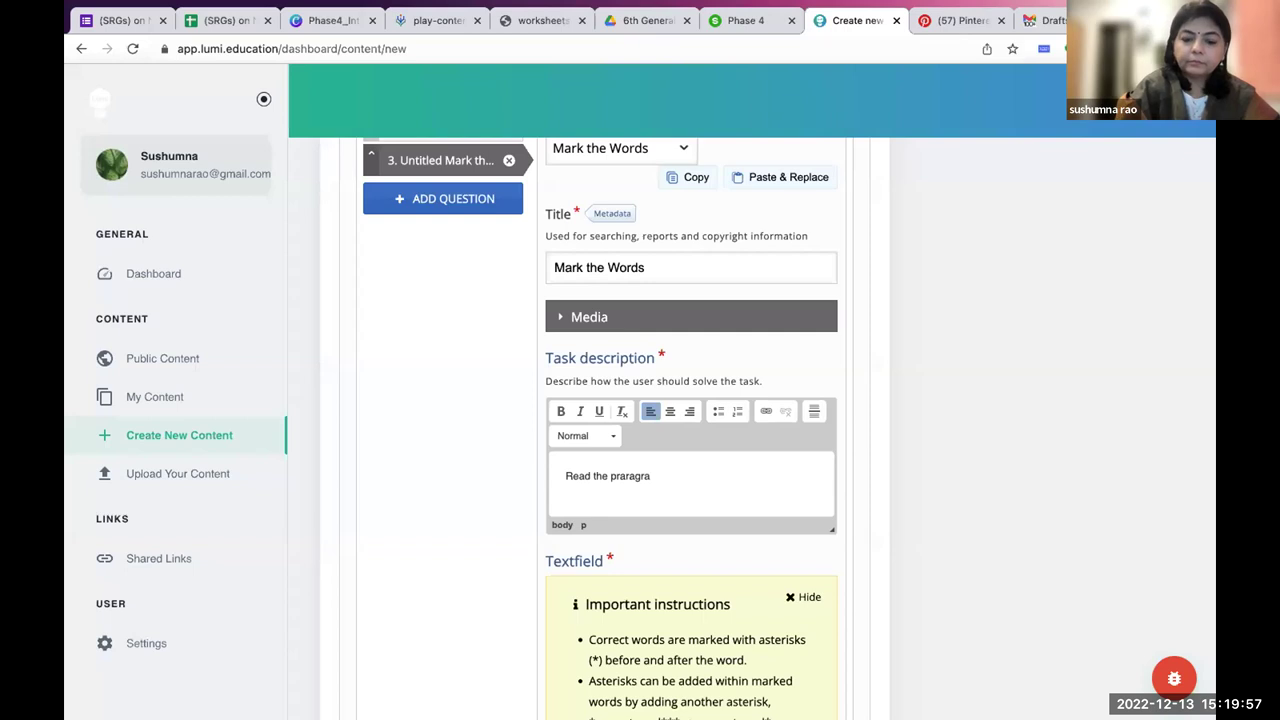
{"action": "type", "text": "p"}
{"action": "type", "text": "h "}
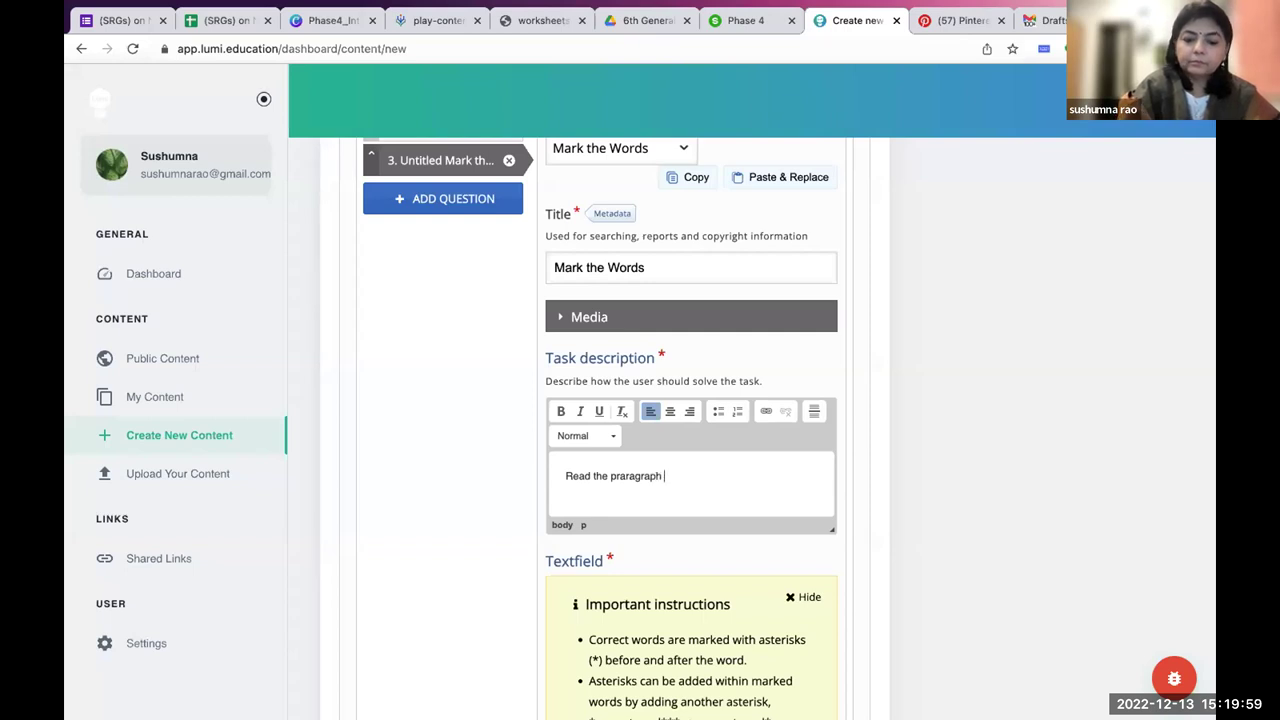
{"action": "type", "text": "and mark the name"}
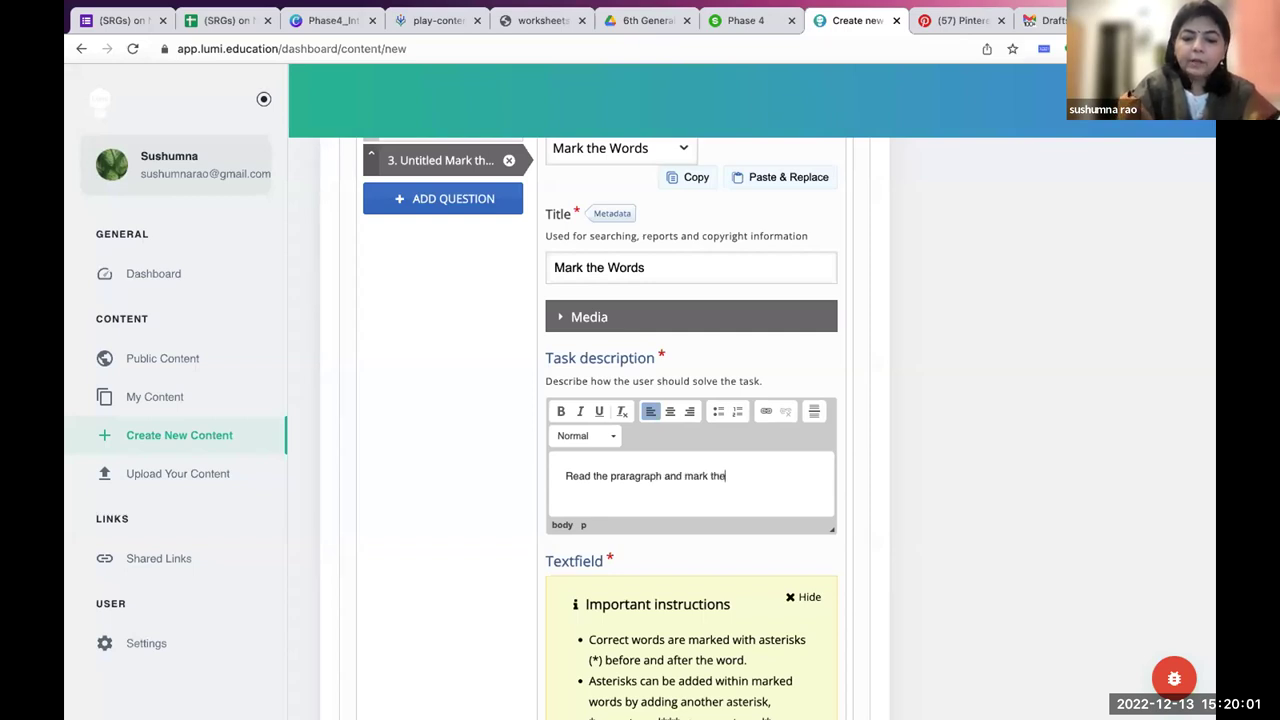
{"action": "type", "text": "the tribes"}
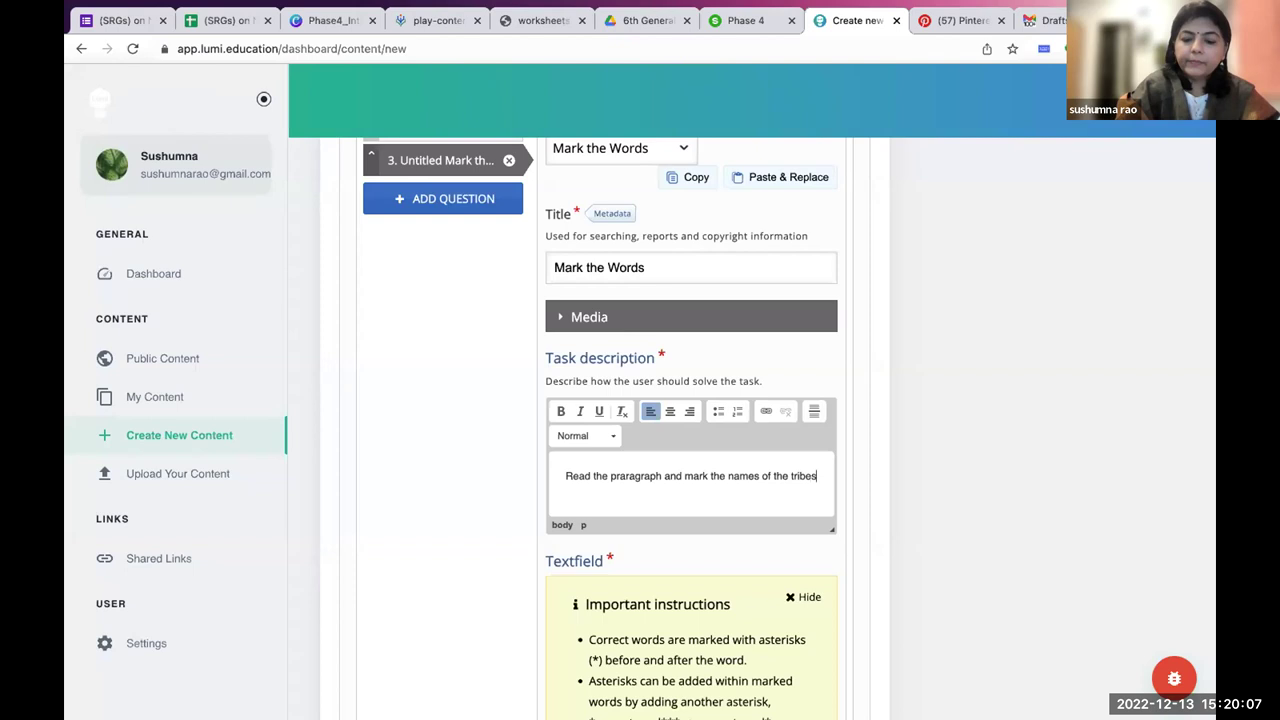
{"action": "type", "text": "."}
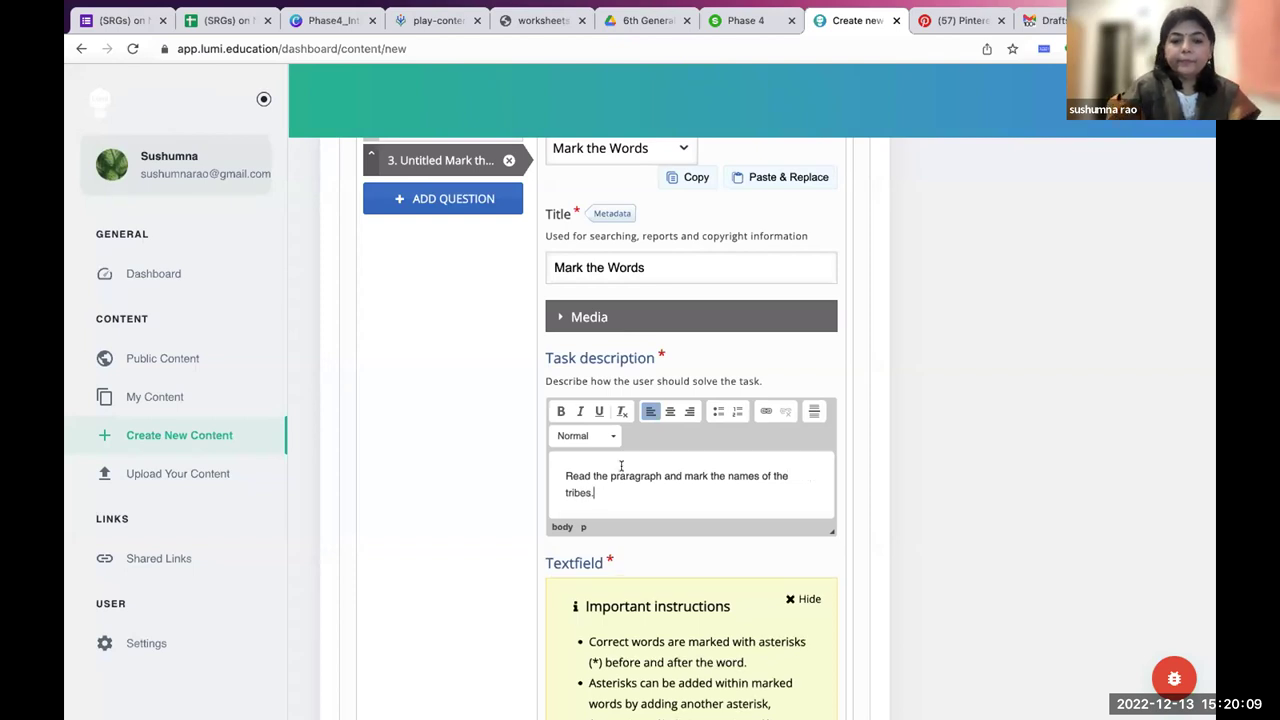
Review the Textfield's asterisk marking rules and focus the Textfield for the paragraph
{"action": "scroll", "coordinate": [645, 563], "scroll_direction": "down", "scroll_amount": 3}
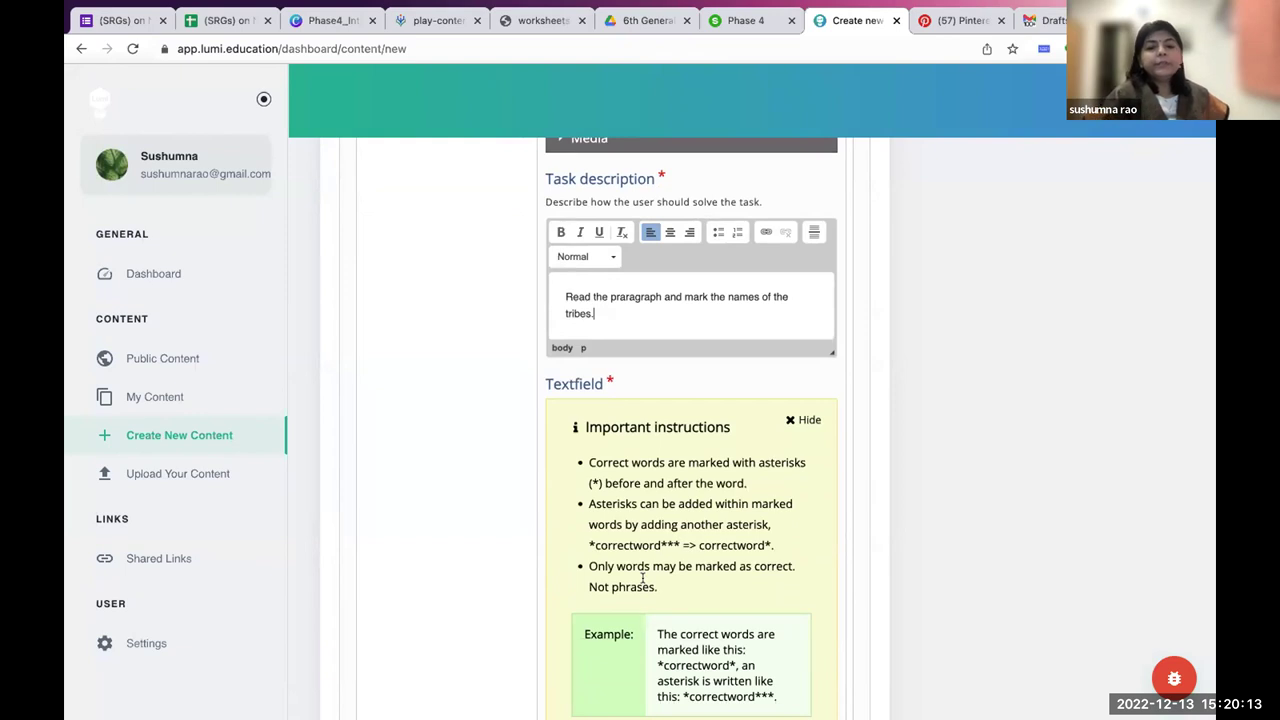
{"action": "scroll", "coordinate": [642, 577], "scroll_direction": "down", "scroll_amount": 1}
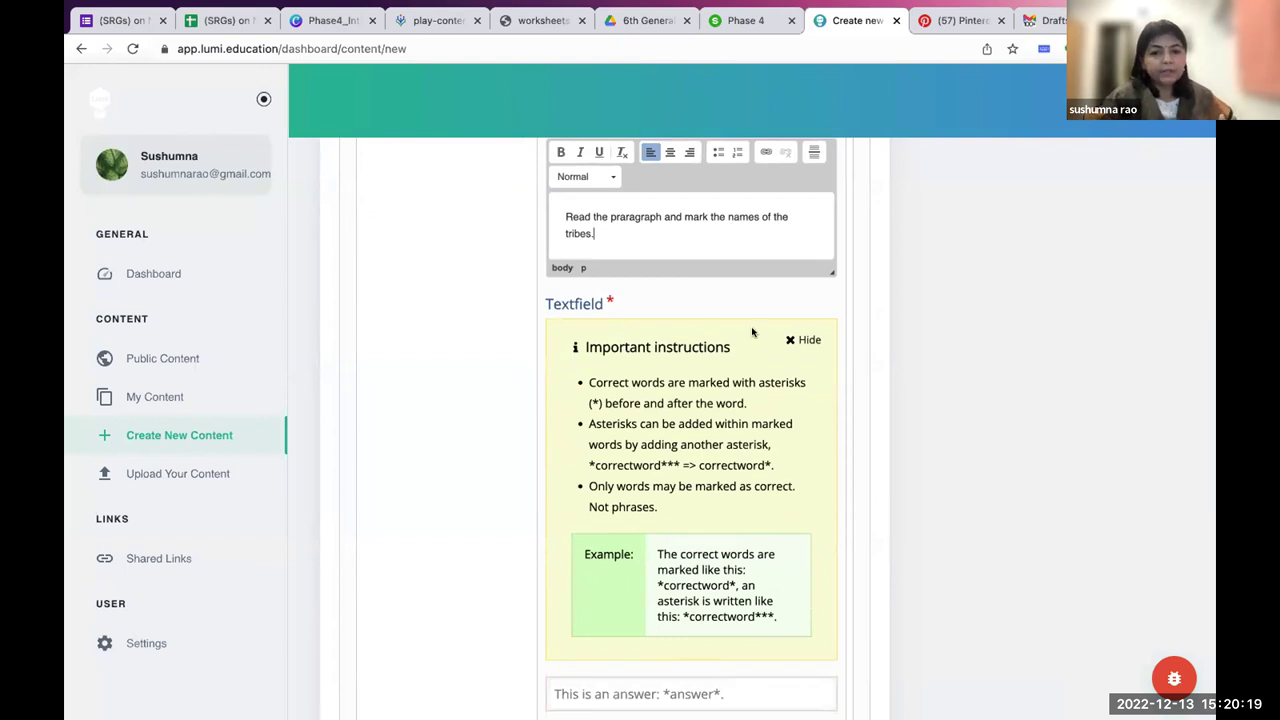
{"action": "left_click", "coordinate": [790, 339]}
{"action": "left_click", "coordinate": [772, 305]}
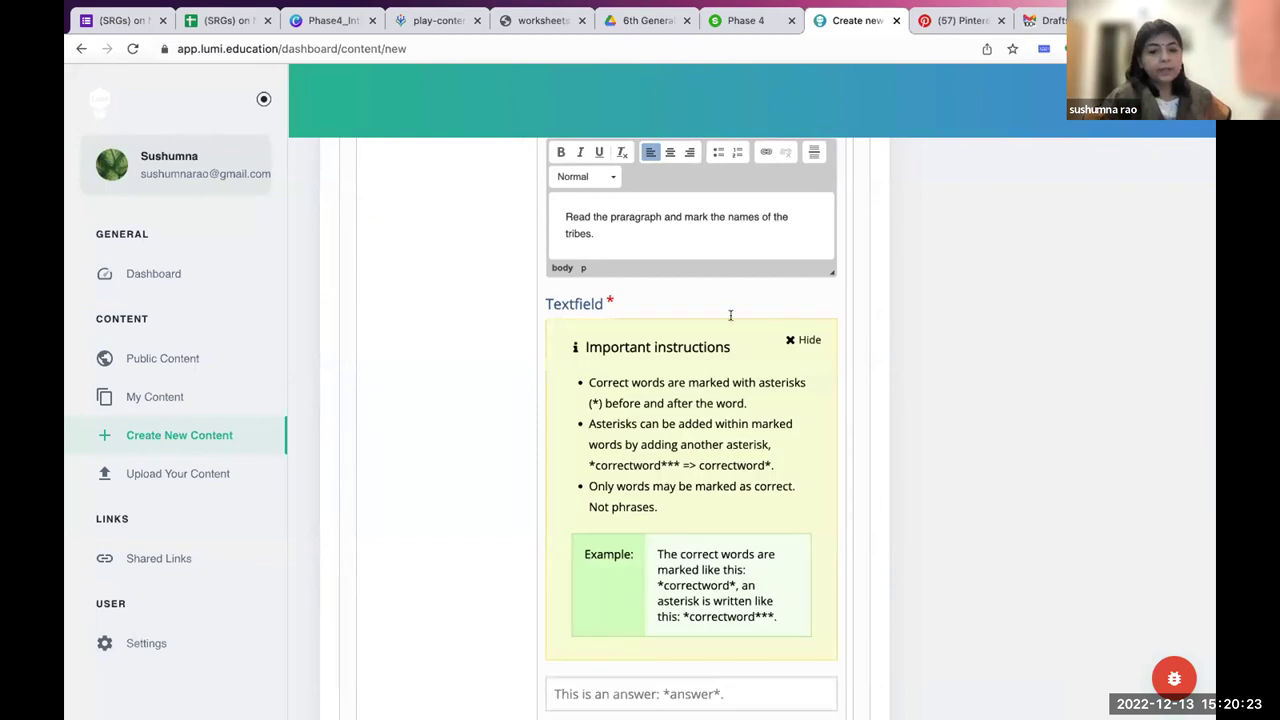
{"action": "left_click_drag", "start_coordinate": [586, 382], "coordinate": [710, 497]}
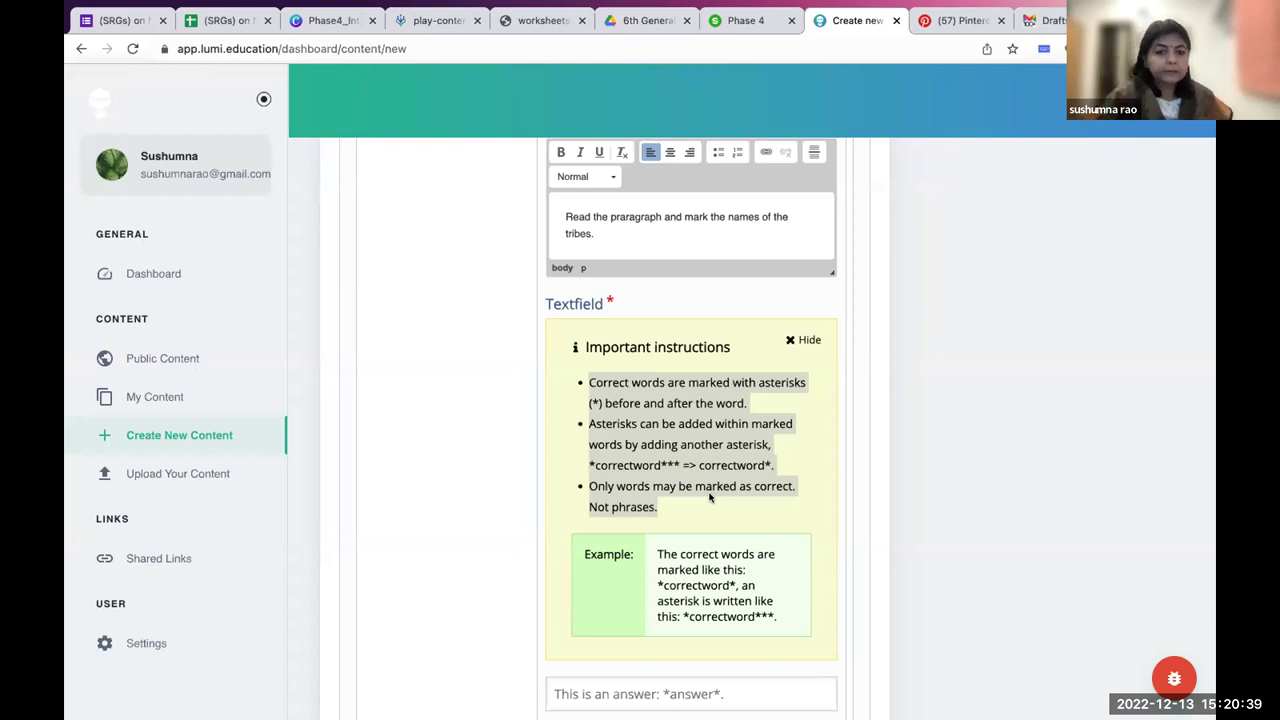
{"action": "scroll", "coordinate": [710, 497], "scroll_direction": "down", "scroll_amount": 1}
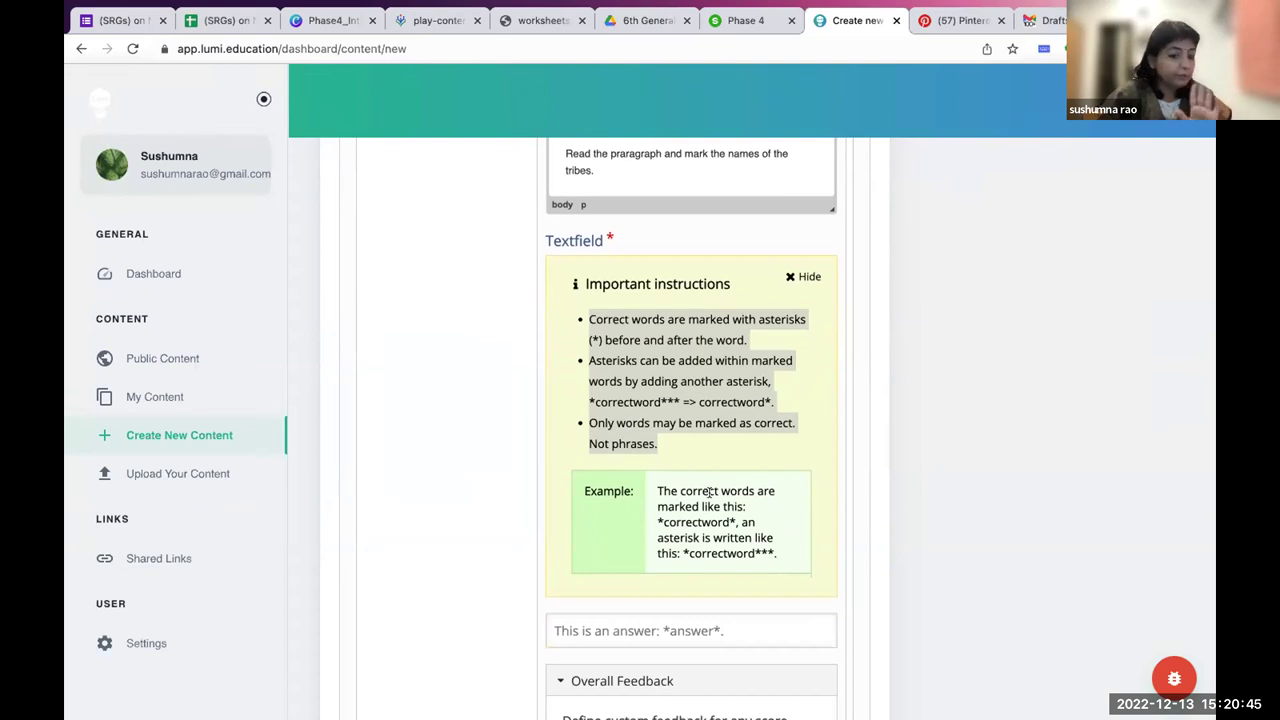
{"action": "scroll", "coordinate": [710, 491], "scroll_direction": "down", "scroll_amount": 1}
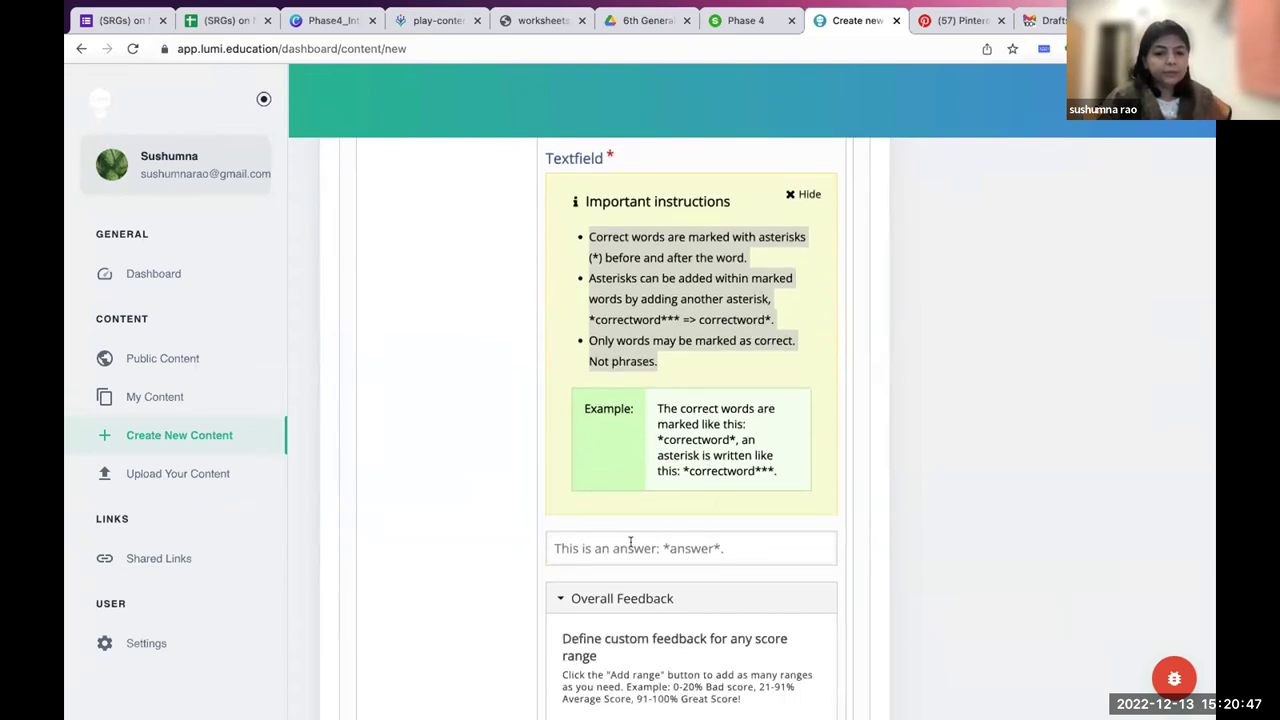
{"action": "left_click", "coordinate": [630, 543]}
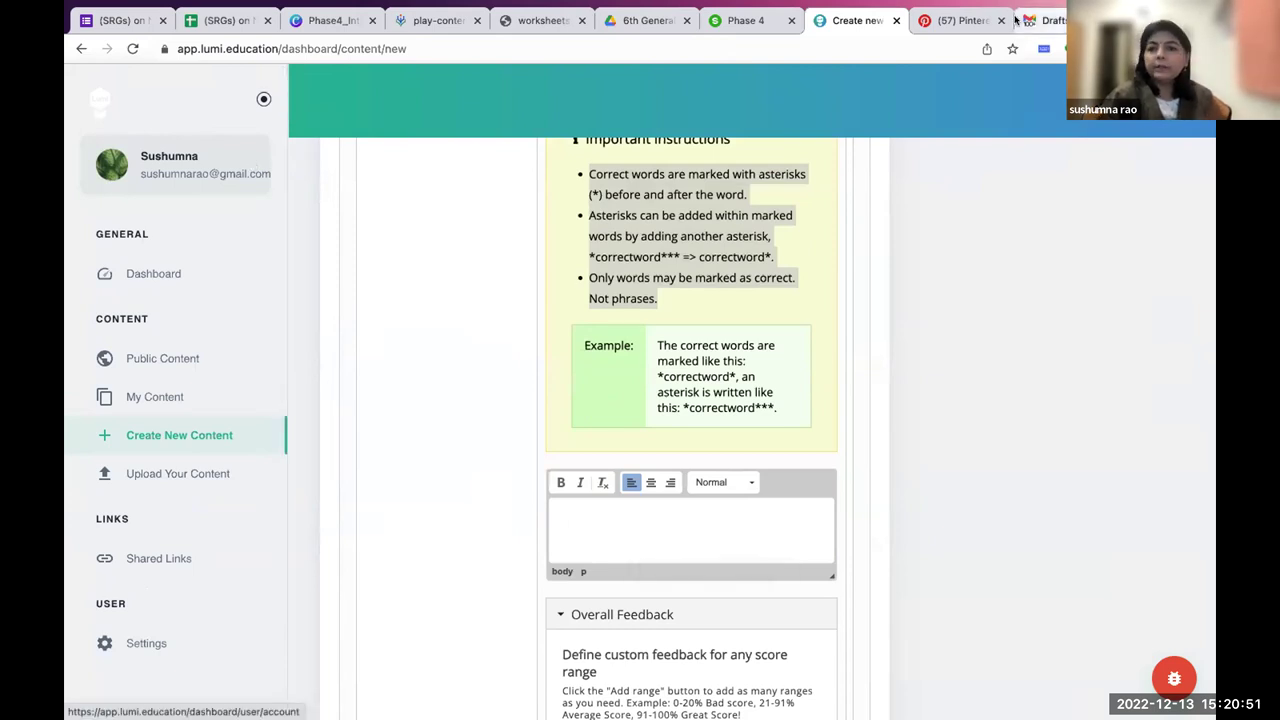
Copy the 'Forest is the habitat…' paragraph from the Gmail draft into the Mark the Words Textfield
{"action": "left_click", "coordinate": [1045, 20]}
{"action": "scroll", "coordinate": [808, 480], "scroll_direction": "down", "scroll_amount": 2}
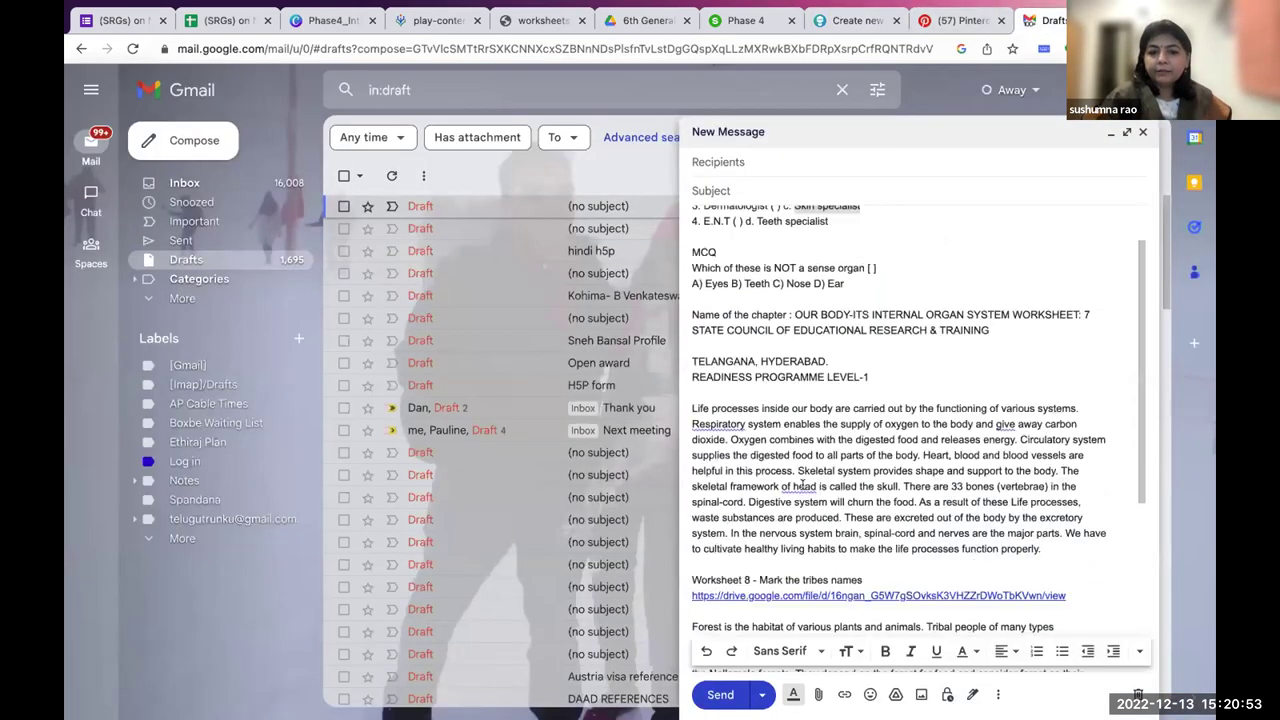
{"action": "scroll", "coordinate": [802, 484], "scroll_direction": "down", "scroll_amount": 4}
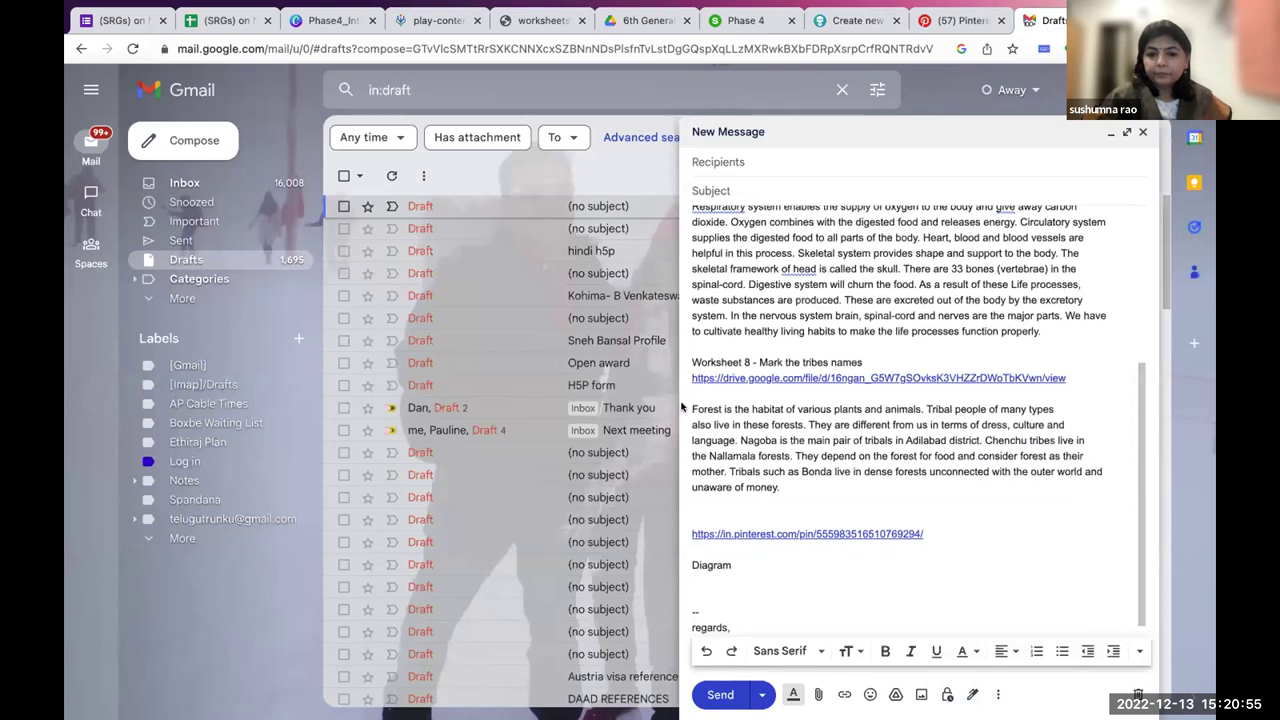
{"action": "left_click_drag", "start_coordinate": [688, 404], "coordinate": [796, 481]}
{"action": "key", "text": "ctrl+c"}
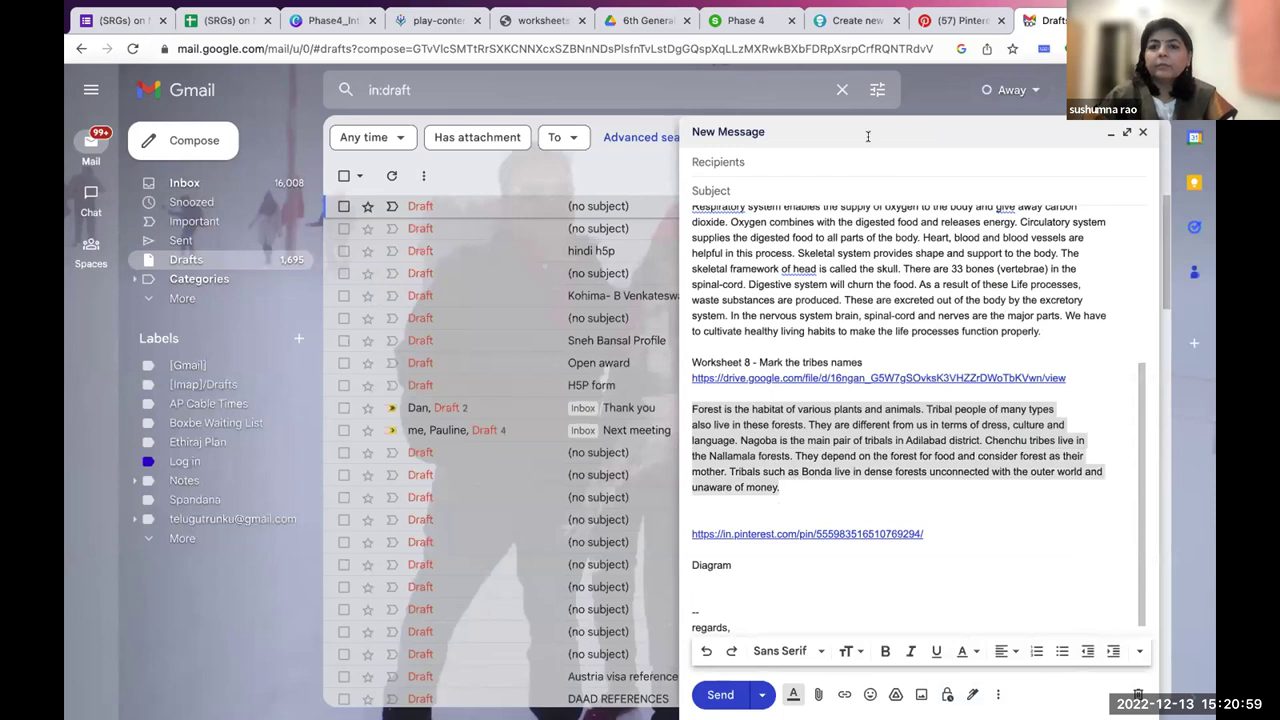
{"action": "left_click", "coordinate": [823, 27]}
{"action": "key", "text": "ctrl+v"}
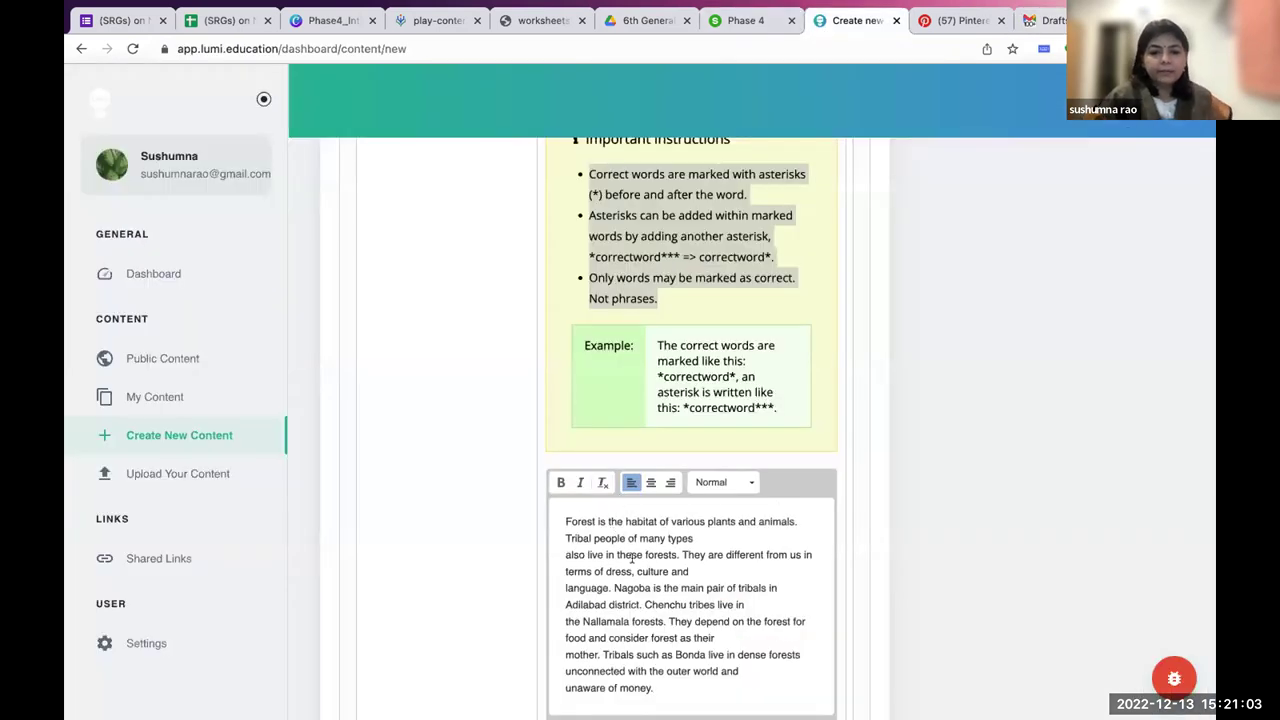
Remove stray line breaks before the language, Nallamala, mother and 'unaware of money' lines
{"action": "left_click", "coordinate": [565, 554]}
{"action": "key", "text": "BackSpace"}
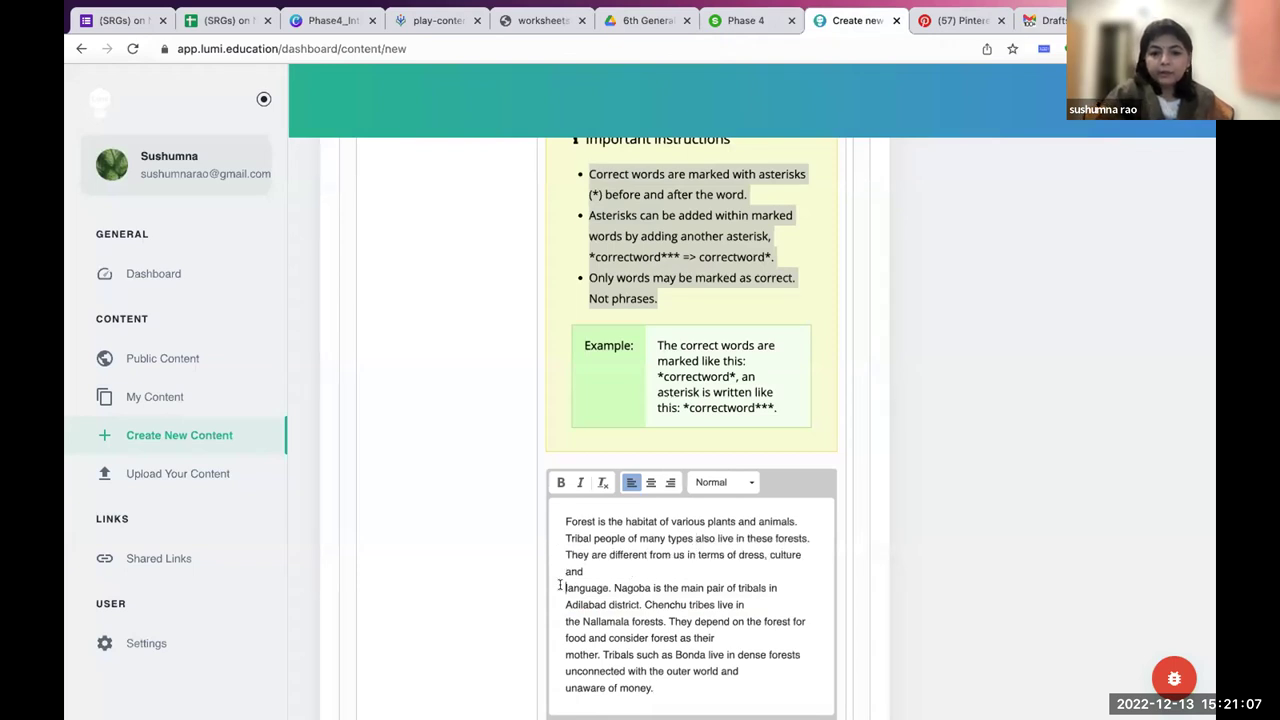
{"action": "left_click", "coordinate": [565, 587]}
{"action": "key", "text": "BackSpace"}
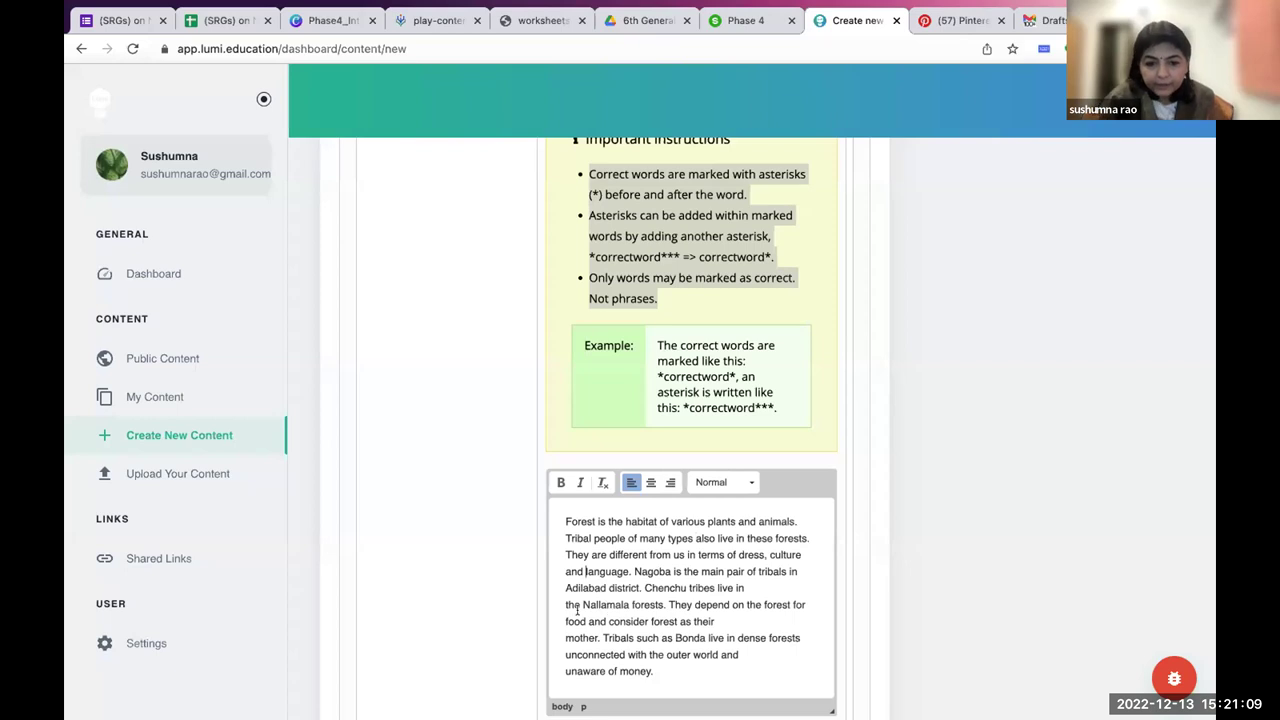
{"action": "left_click", "coordinate": [555, 601]}
{"action": "key", "text": "BackSpace"}
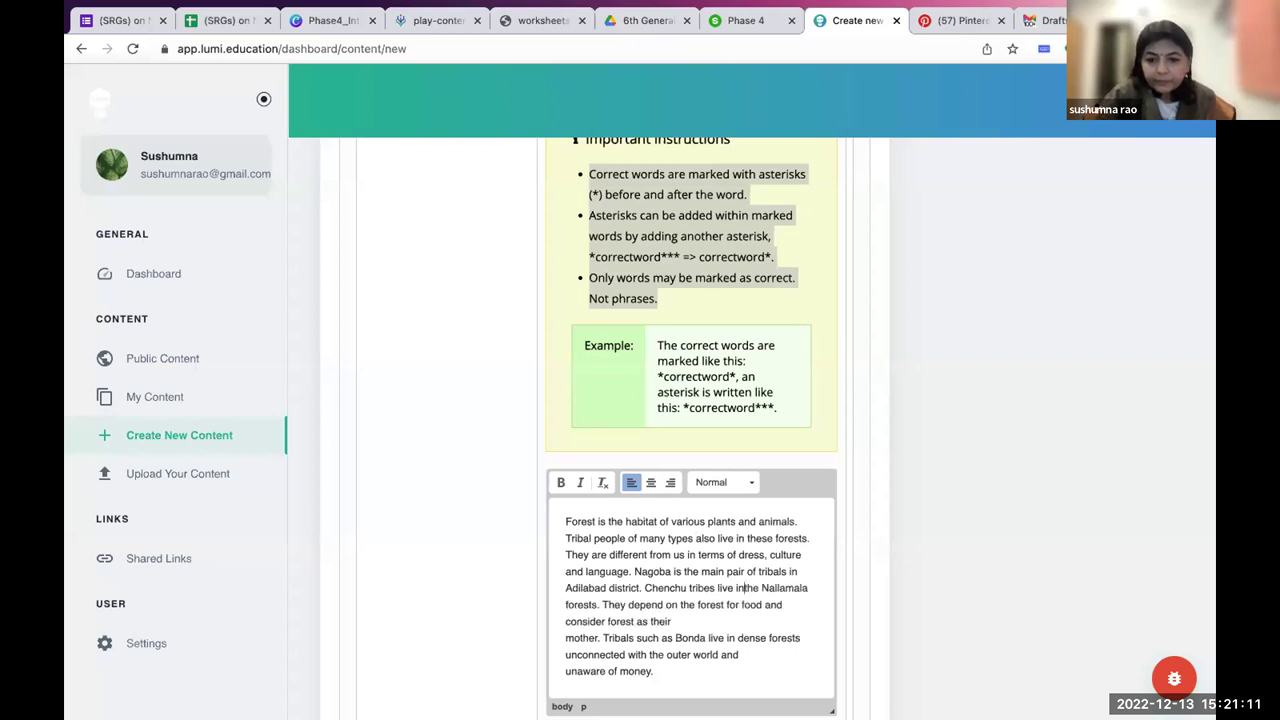
{"action": "key", "text": "BackSpace"}
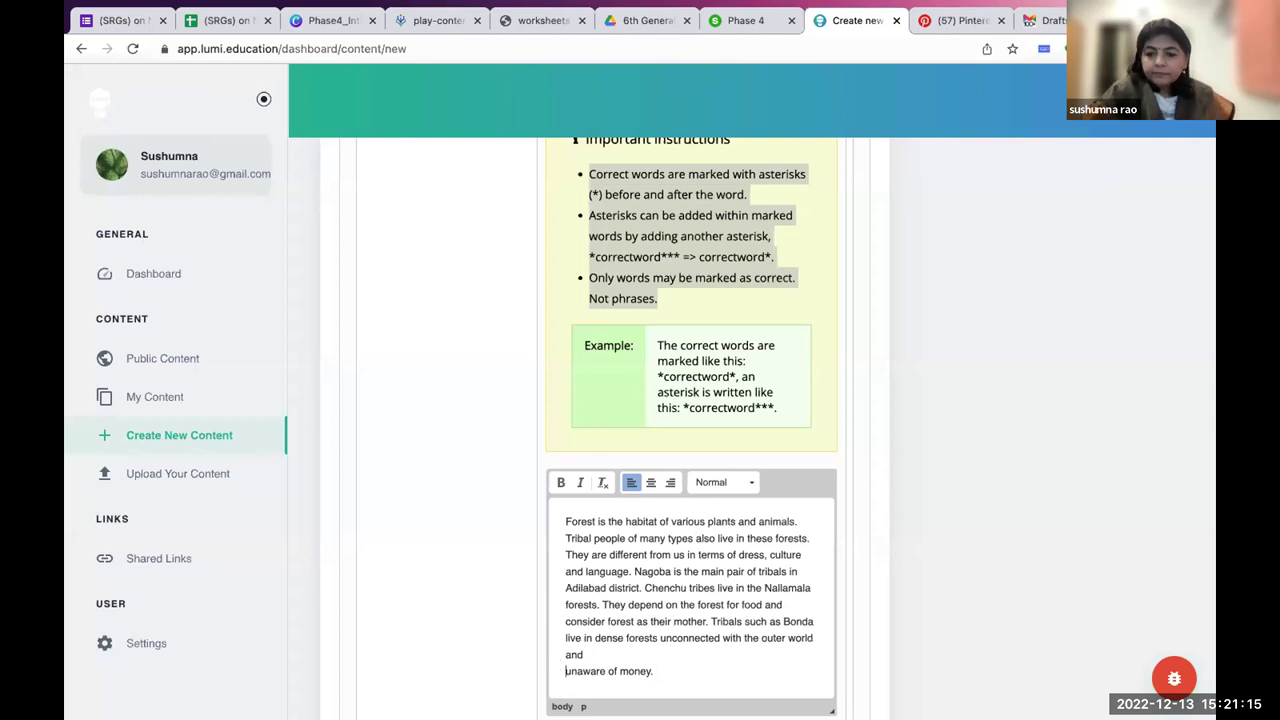
{"action": "left_click", "coordinate": [566, 670]}
{"action": "key", "text": "BackSpace"}
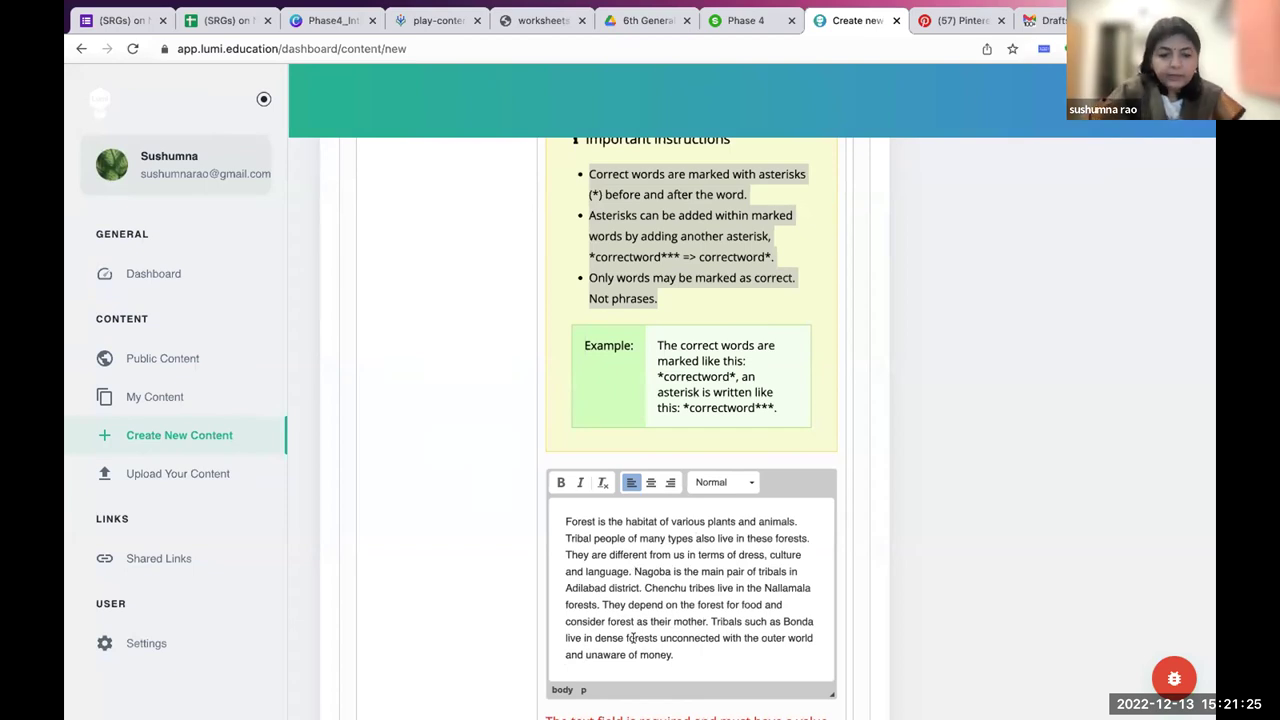
Wrap Nagoba, Chenchu and Bonda in asterisks to mark them as correct words
{"action": "type", "text": "*"}
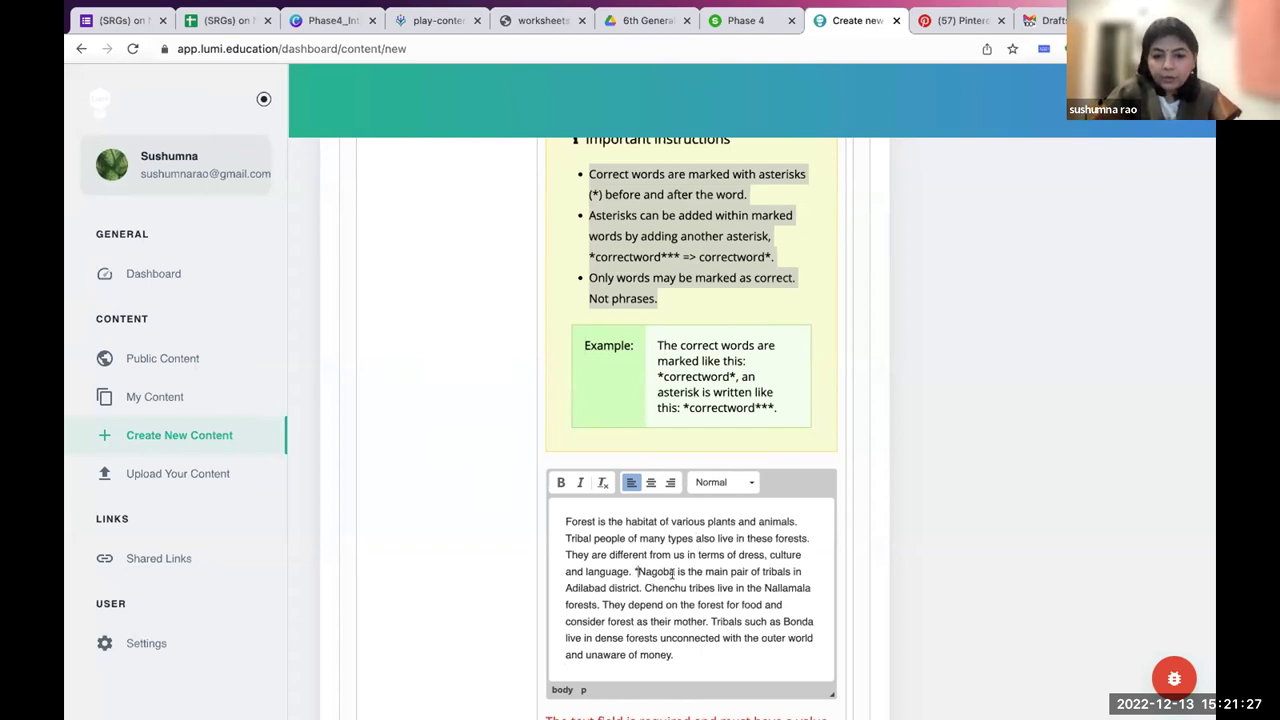
{"action": "left_click", "coordinate": [675, 571]}
{"action": "type", "text": "*"}
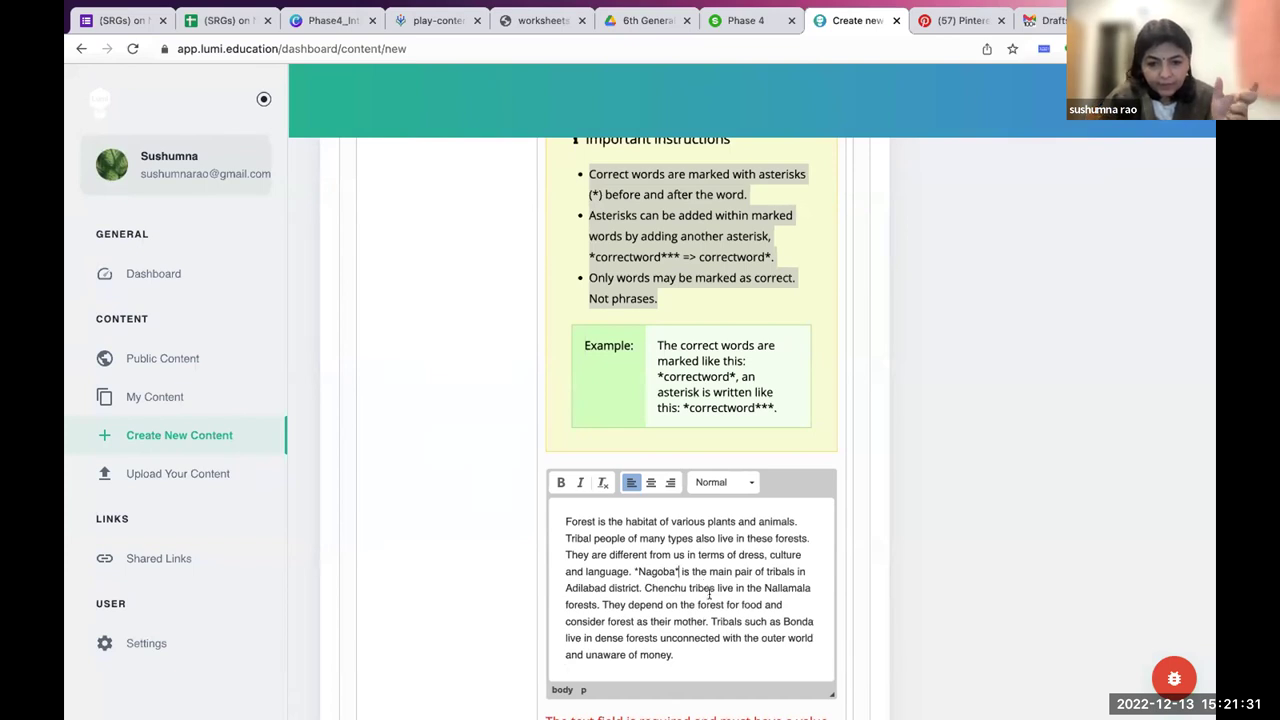
{"action": "left_click", "coordinate": [643, 587]}
{"action": "type", "text": "*"}
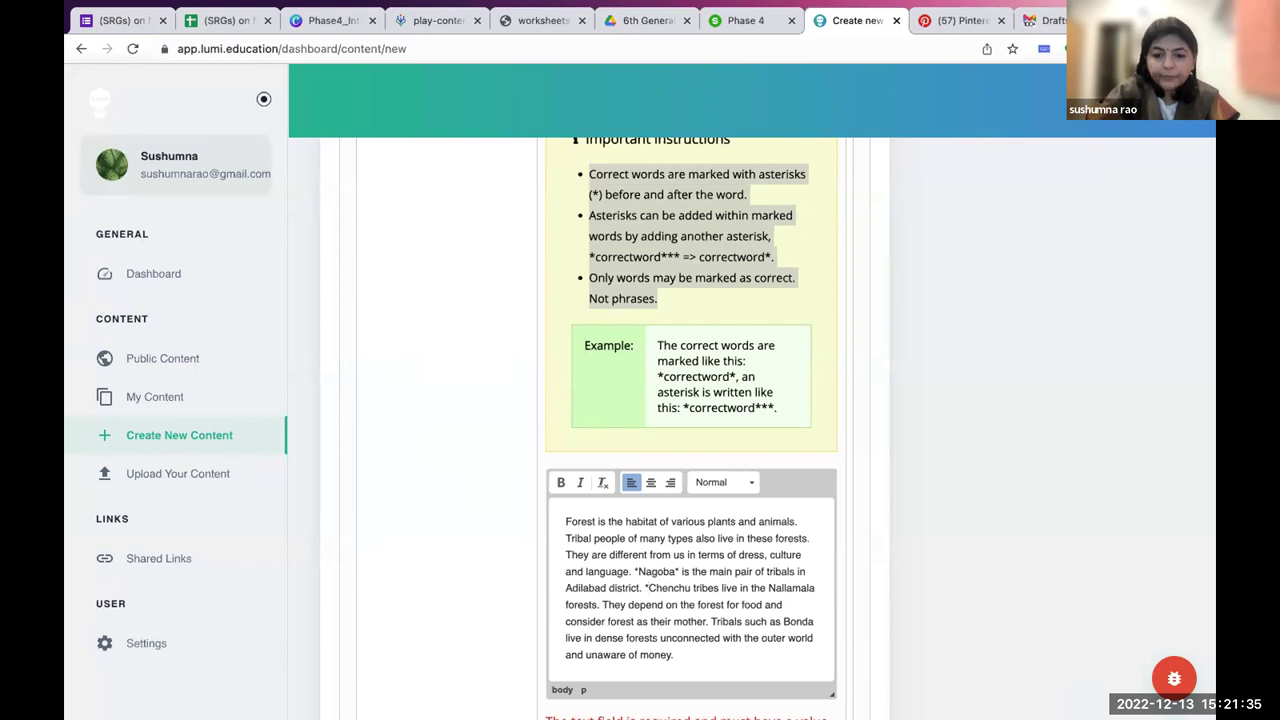
{"action": "left_click", "coordinate": [692, 588]}
{"action": "type", "text": "*"}
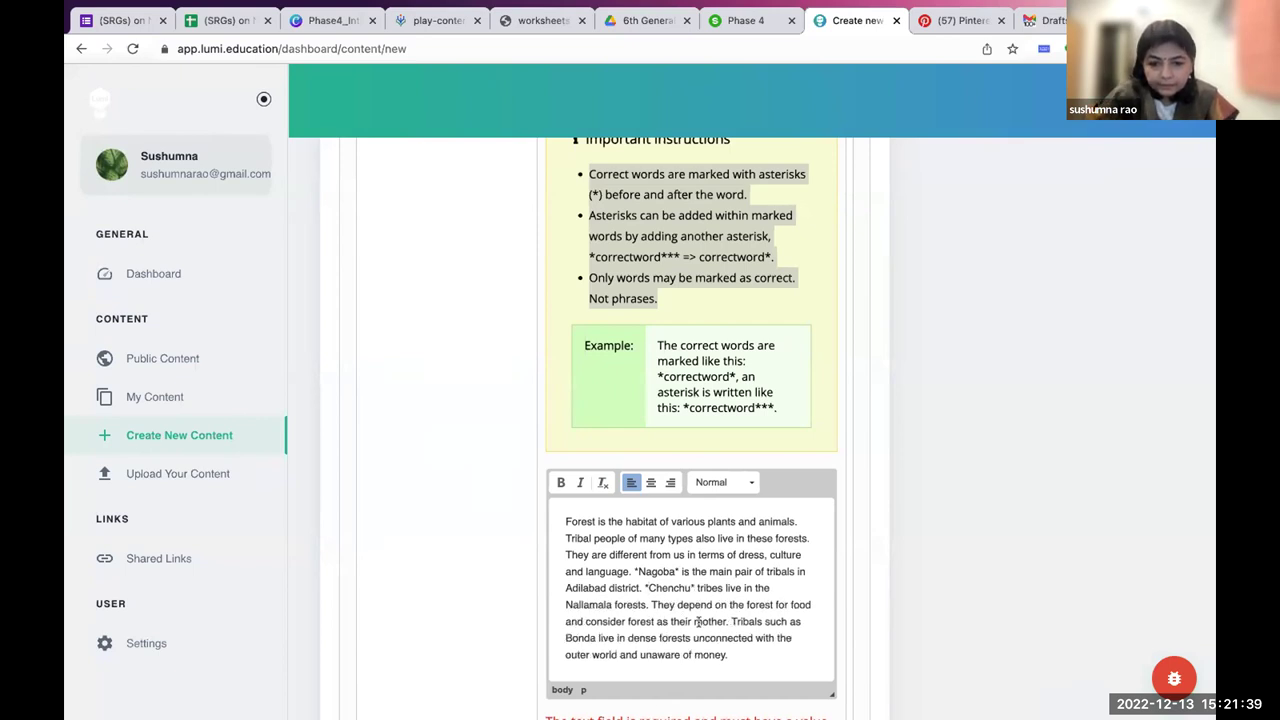
{"action": "left_click", "coordinate": [560, 633]}
{"action": "type", "text": "*"}
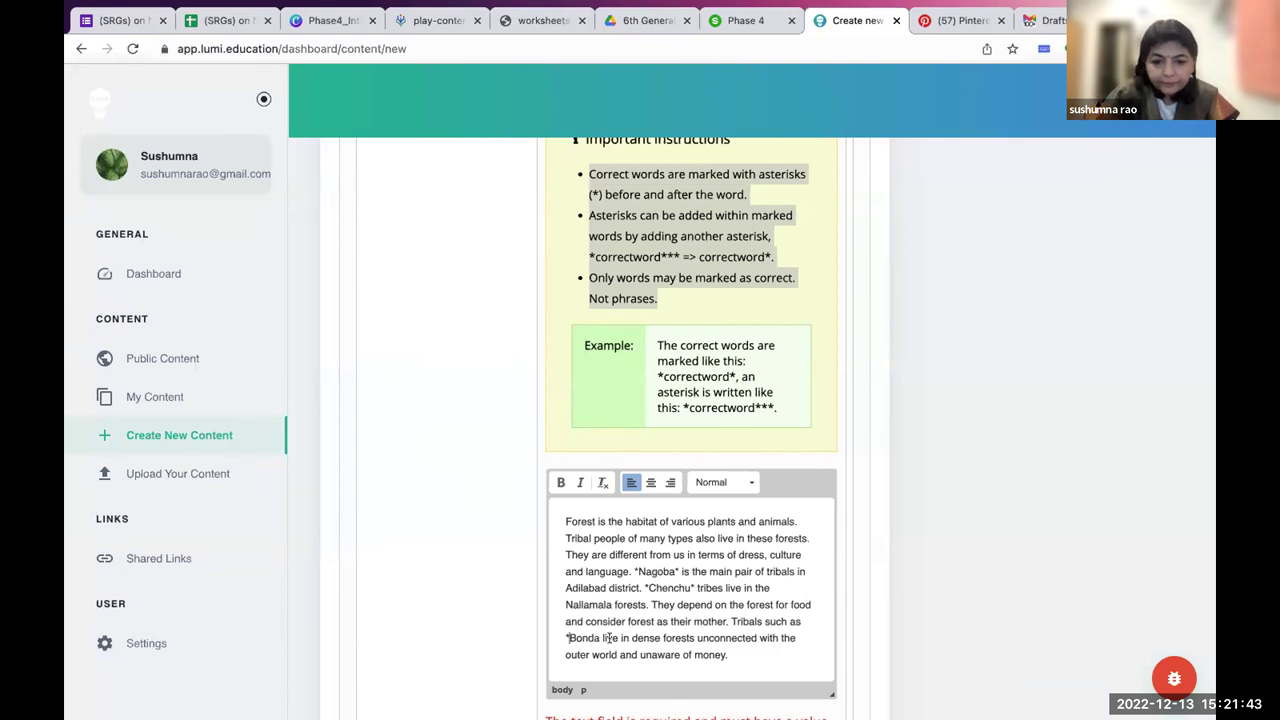
{"action": "left_click", "coordinate": [600, 637]}
{"action": "type", "text": "*"}
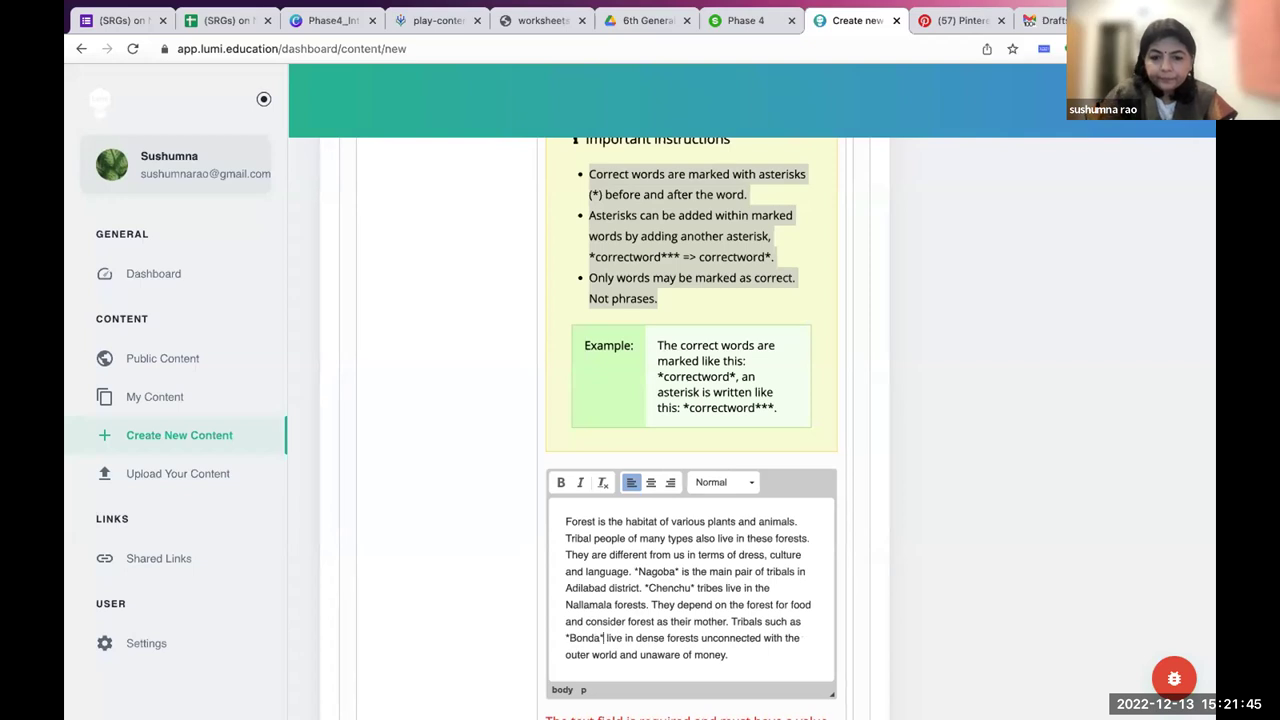
Review the whole marked tribes paragraph in the Textfield
{"action": "scroll", "coordinate": [512, 638], "scroll_direction": "down", "scroll_amount": 3}
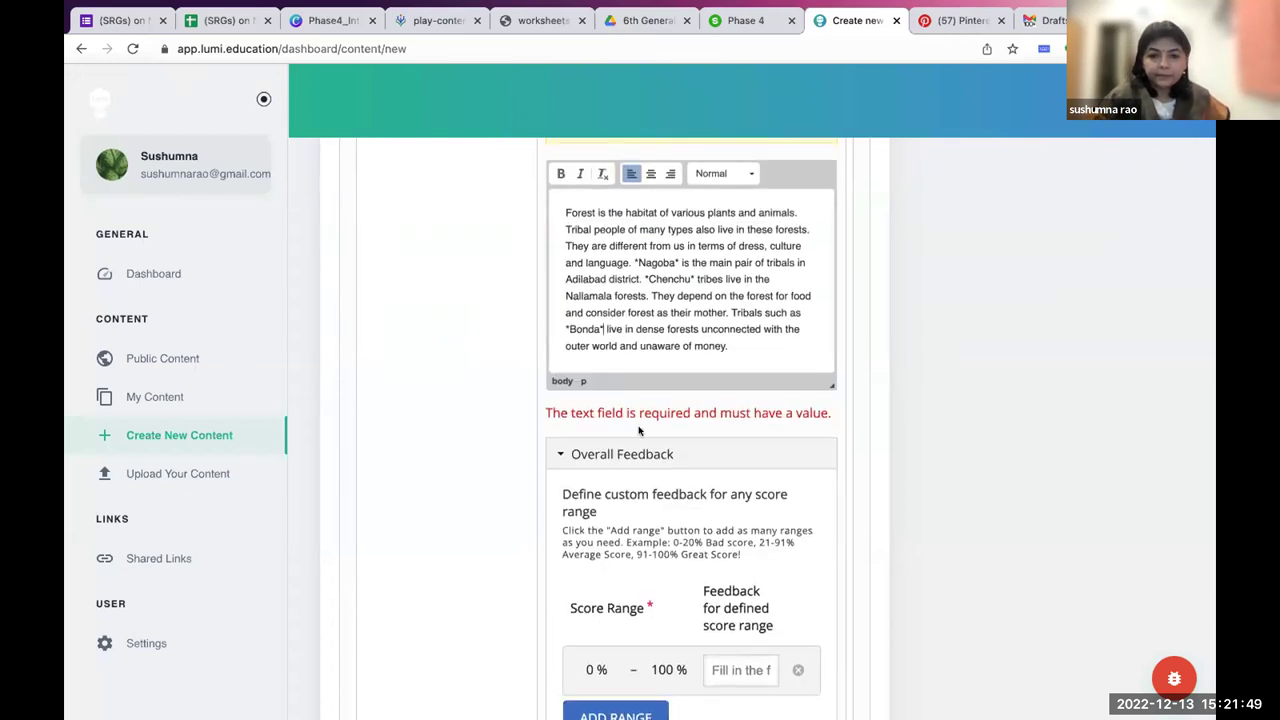
{"action": "left_click", "coordinate": [735, 345]}
{"action": "scroll", "coordinate": [735, 345], "scroll_direction": "down", "scroll_amount": 1}
{"action": "scroll", "coordinate": [735, 345], "scroll_direction": "up", "scroll_amount": 3}
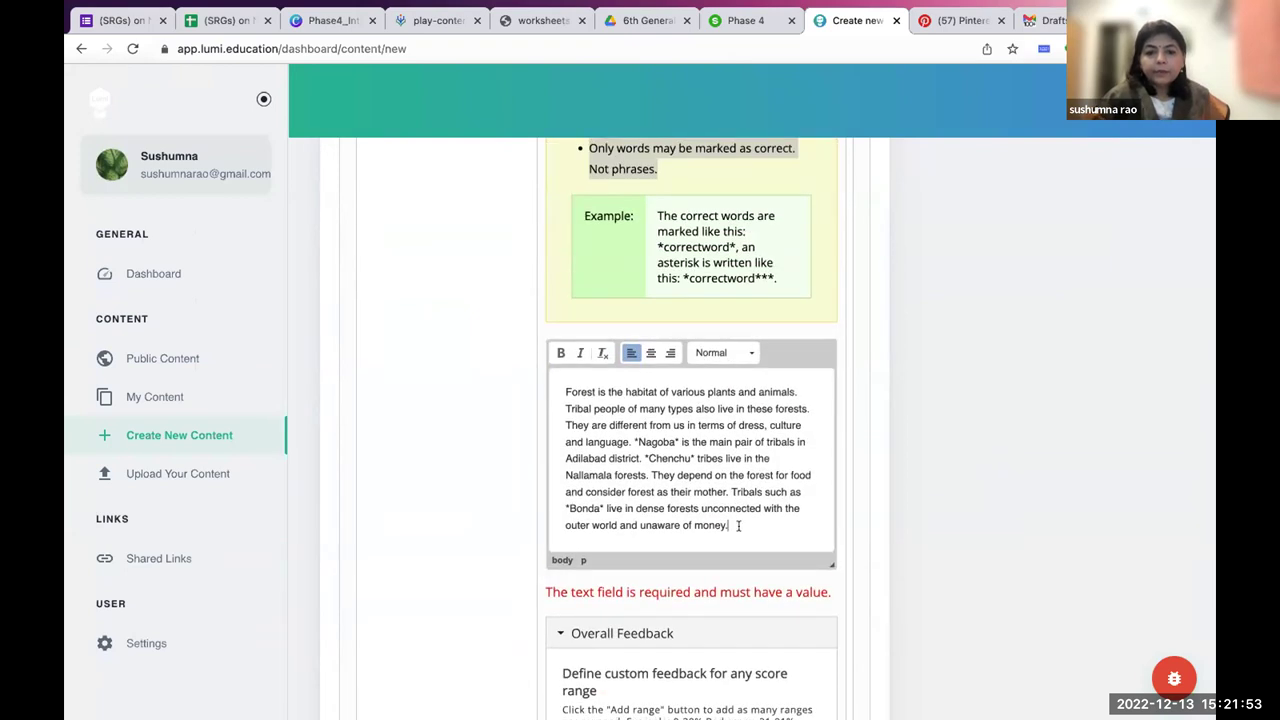
{"action": "left_click_drag", "start_coordinate": [737, 524], "coordinate": [494, 363]}
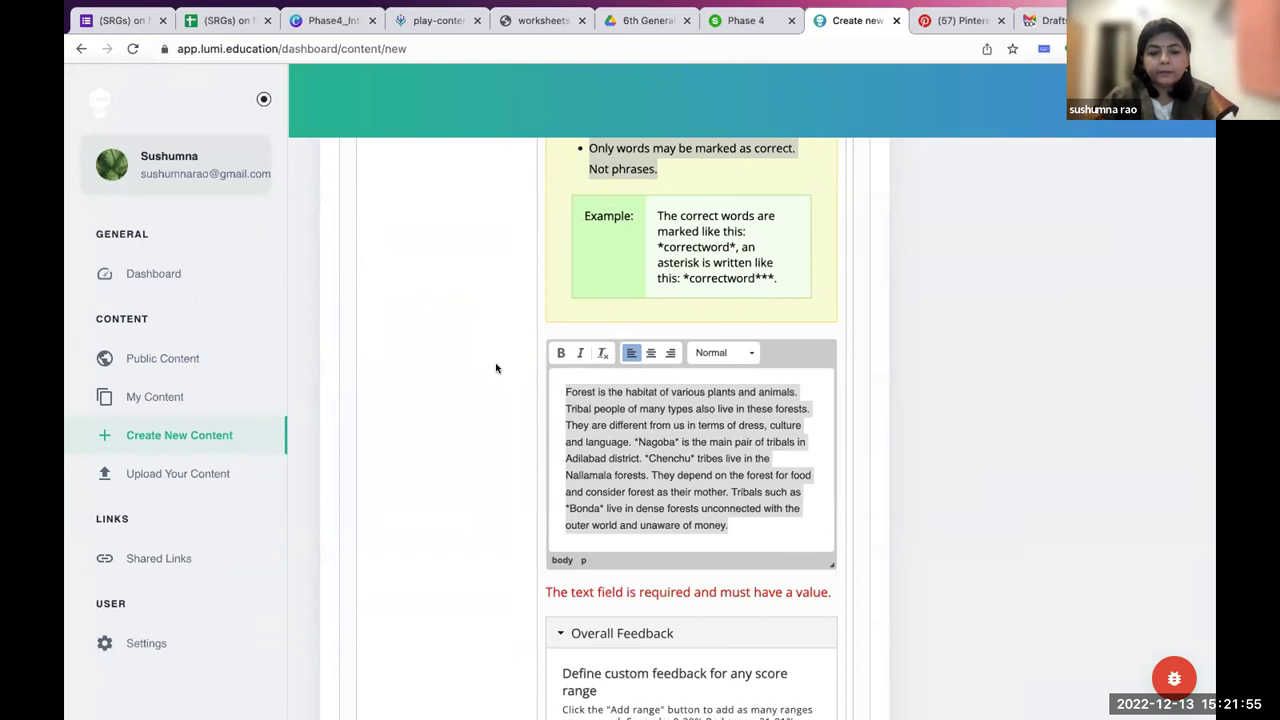
{"action": "left_click", "coordinate": [495, 368]}
{"action": "scroll", "coordinate": [606, 537], "scroll_direction": "down", "scroll_amount": 2}
{"action": "scroll", "coordinate": [605, 543], "scroll_direction": "down", "scroll_amount": 3}
Uncheck Enable "Show solution" button in Behavioural settings, keeping Retry and score points enabled
{"action": "scroll", "coordinate": [605, 545], "scroll_direction": "up", "scroll_amount": 2}
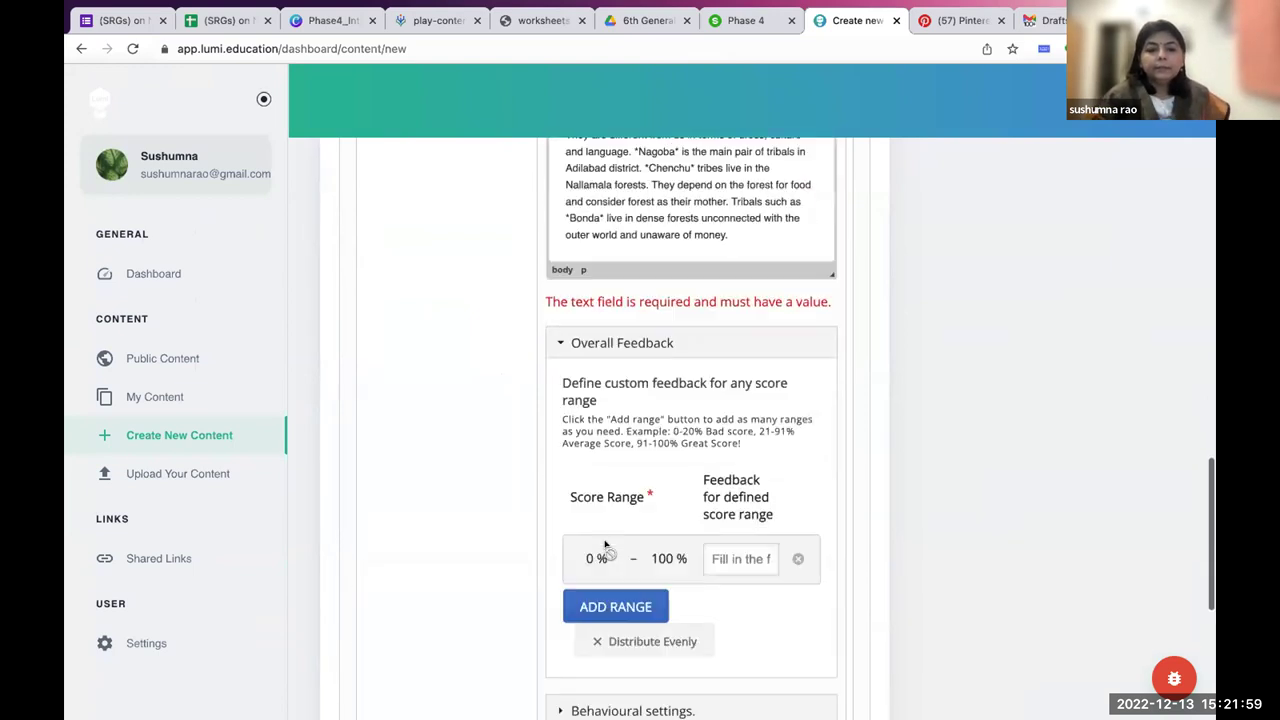
{"action": "scroll", "coordinate": [605, 545], "scroll_direction": "down", "scroll_amount": 3}
{"action": "left_click", "coordinate": [598, 490]}
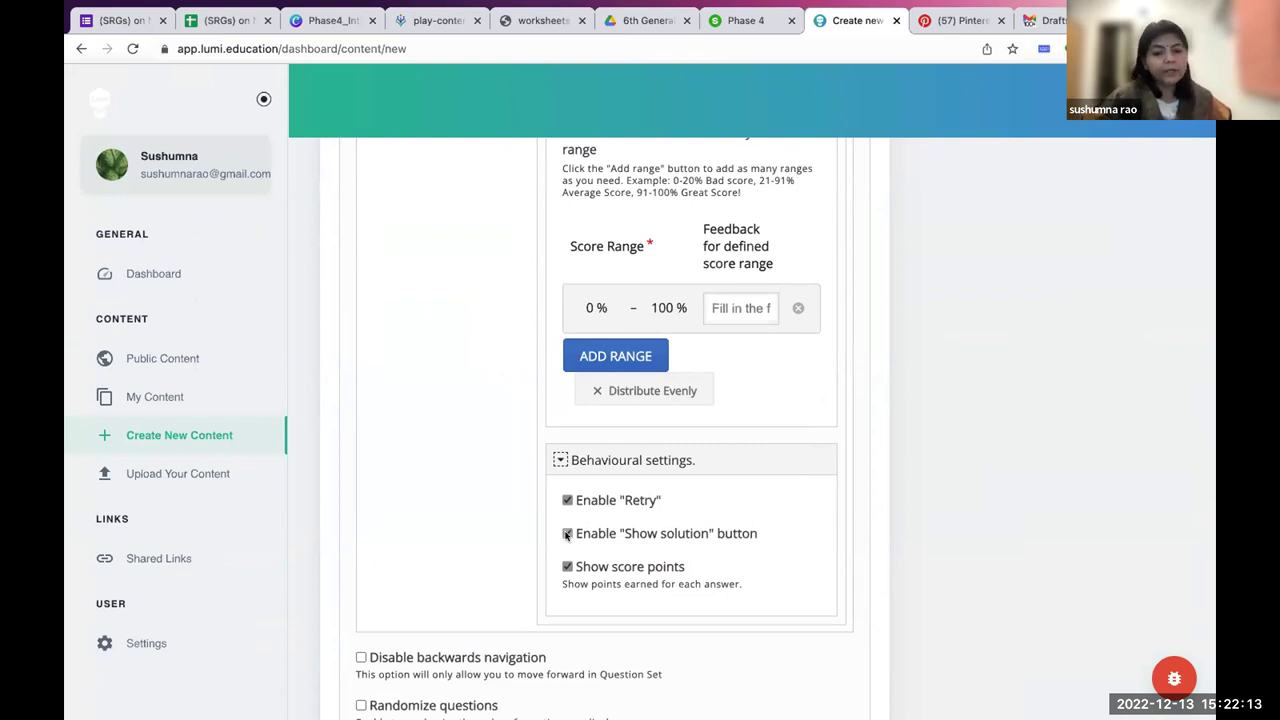
{"action": "left_click", "coordinate": [567, 534]}
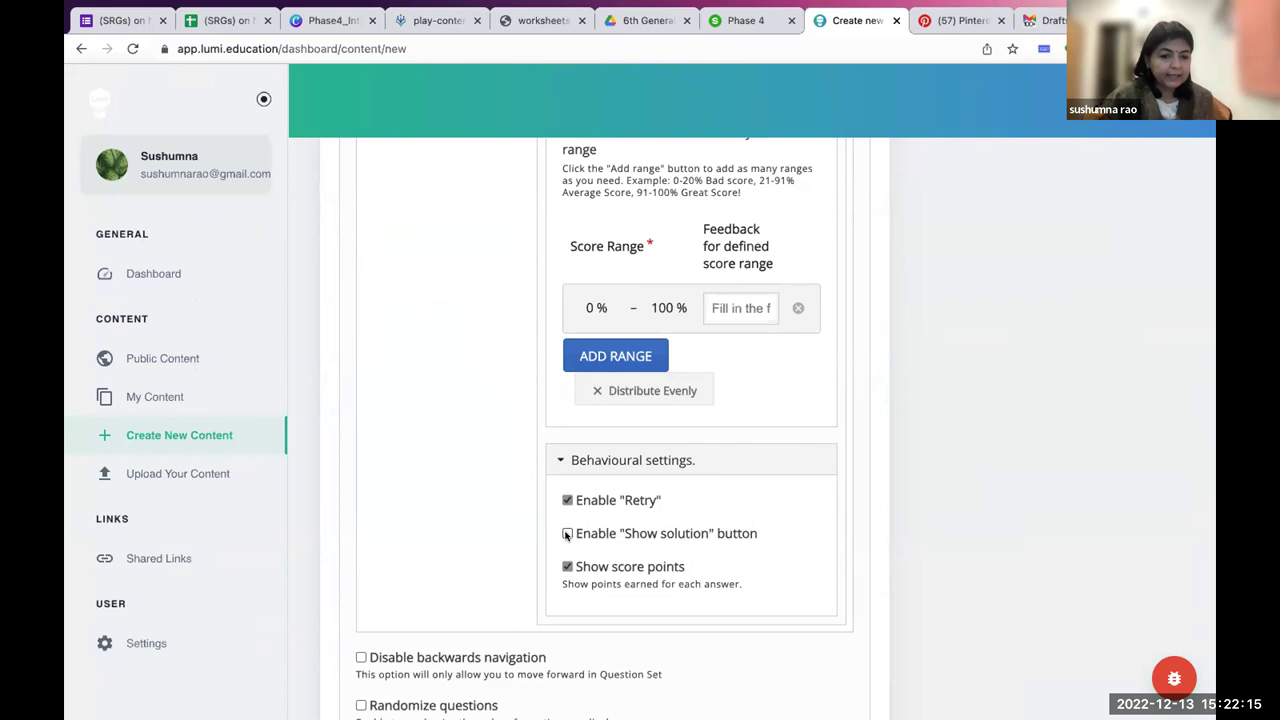
{"action": "scroll", "coordinate": [567, 534], "scroll_direction": "down", "scroll_amount": 3}
{"action": "scroll", "coordinate": [565, 537], "scroll_direction": "up", "scroll_amount": 15}
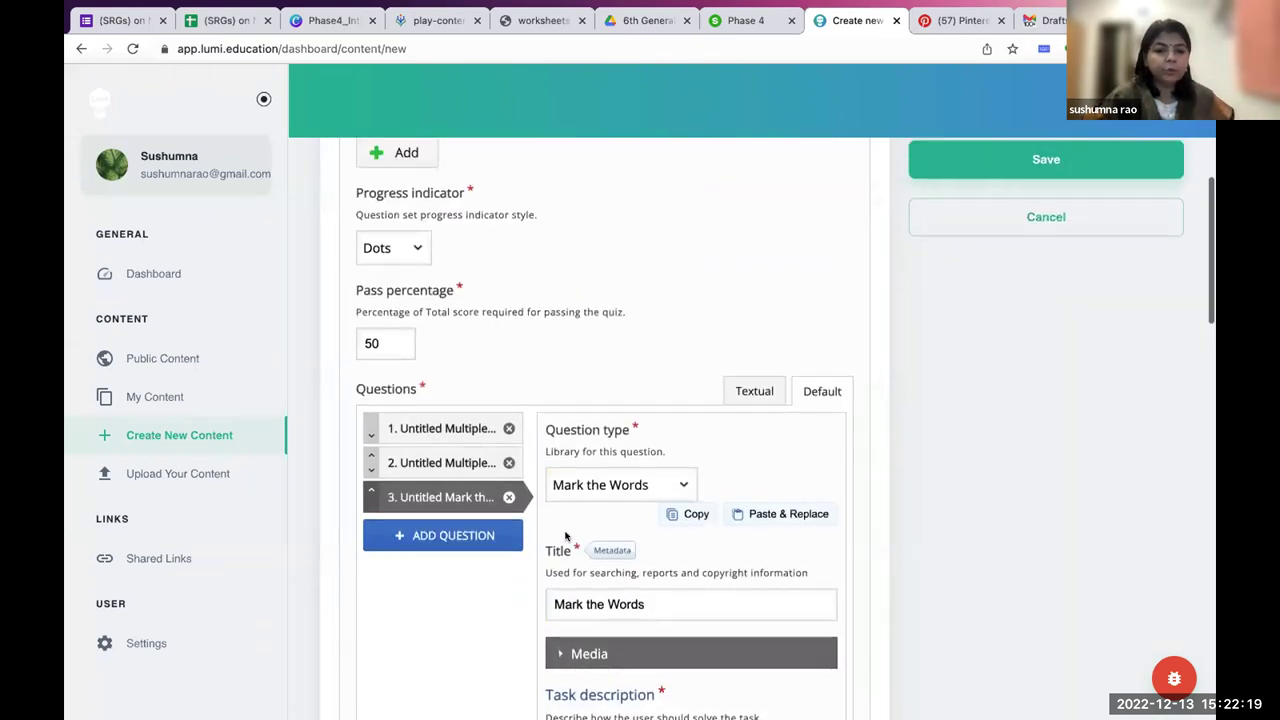
{"action": "scroll", "coordinate": [565, 537], "scroll_direction": "up", "scroll_amount": 1}
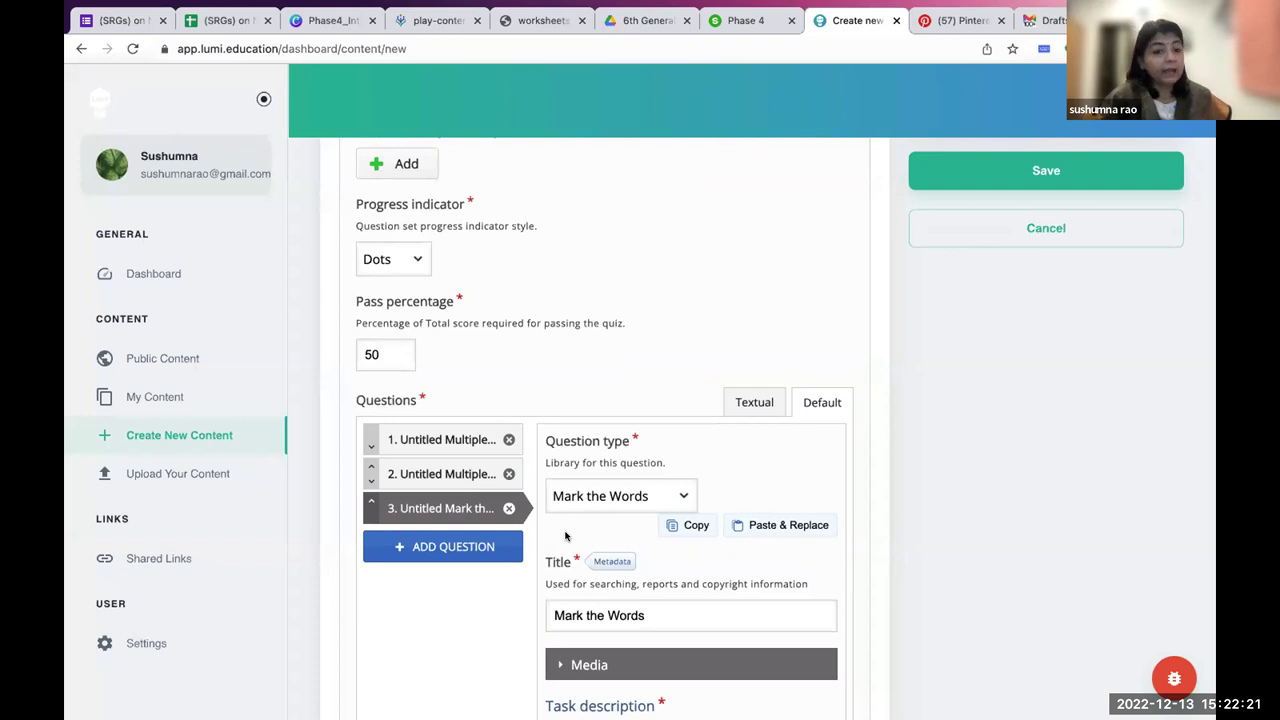
{"action": "scroll", "coordinate": [565, 537], "scroll_direction": "up", "scroll_amount": 4}
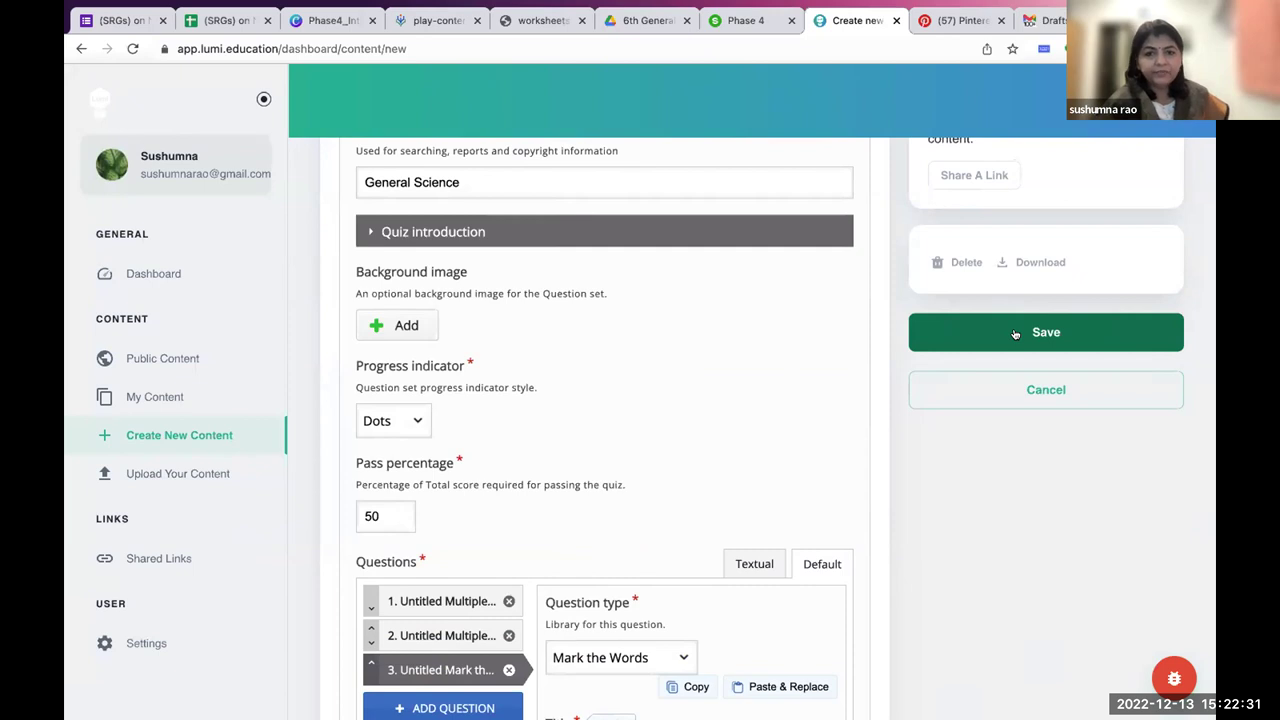
{"action": "left_click", "coordinate": [1015, 333]}
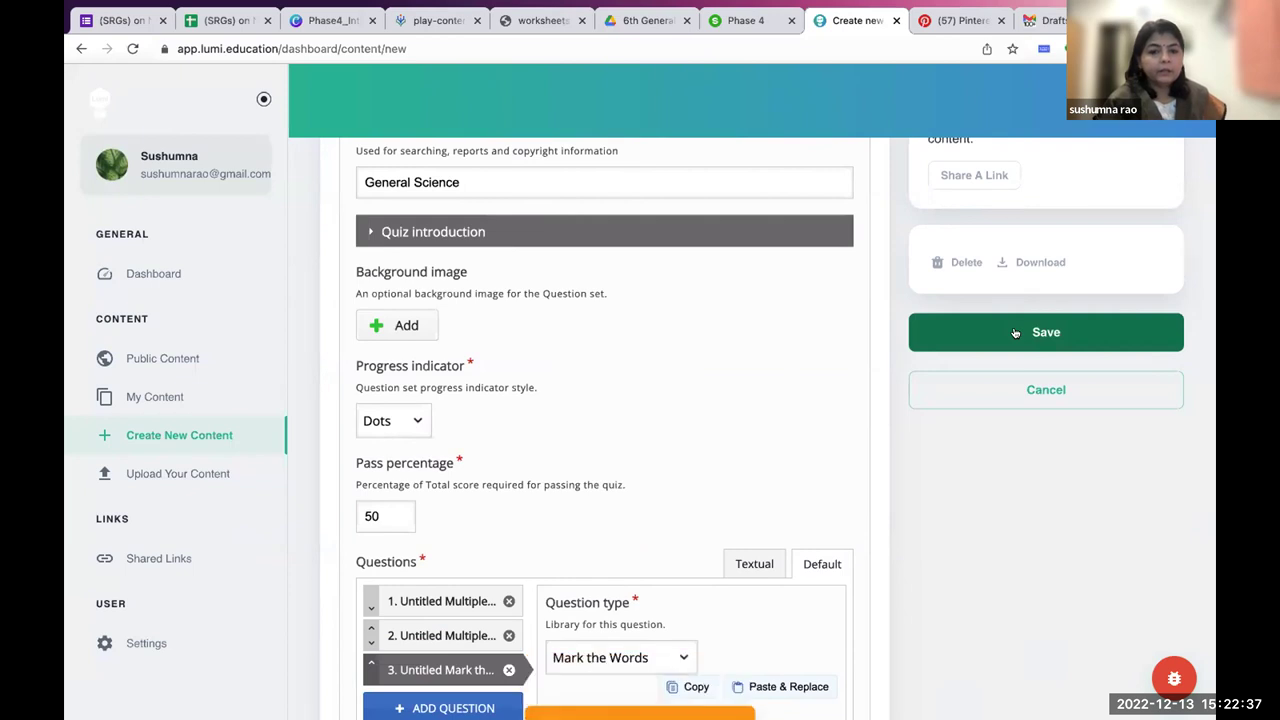
{"action": "left_click", "coordinate": [1015, 333]}
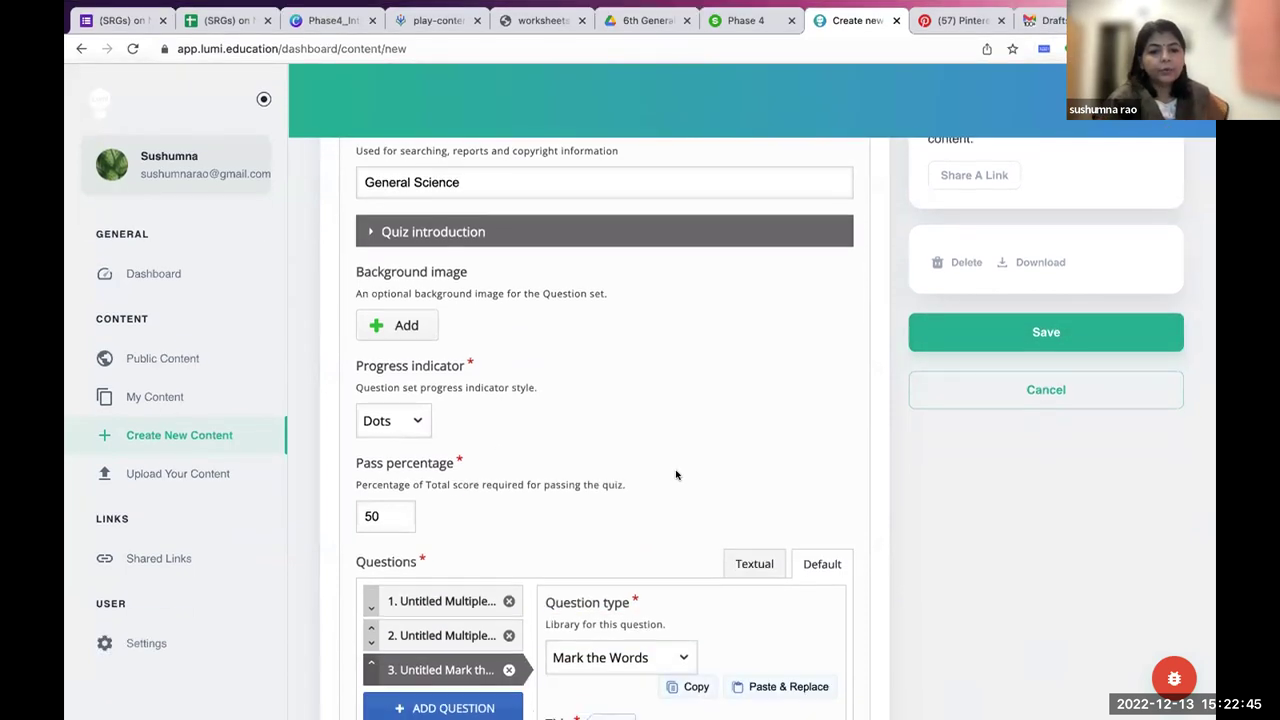
{"action": "scroll", "coordinate": [677, 467], "scroll_direction": "down", "scroll_amount": 3}
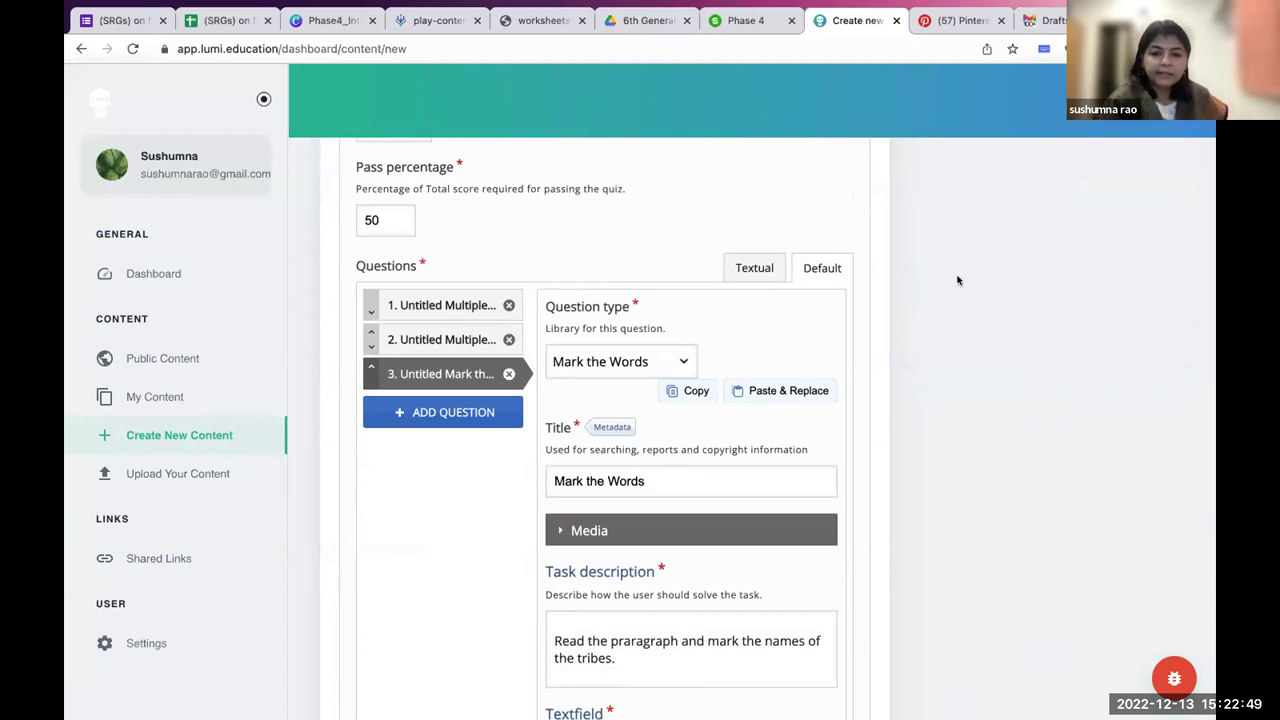
{"action": "scroll", "coordinate": [800, 480], "scroll_direction": "up", "scroll_amount": 5}
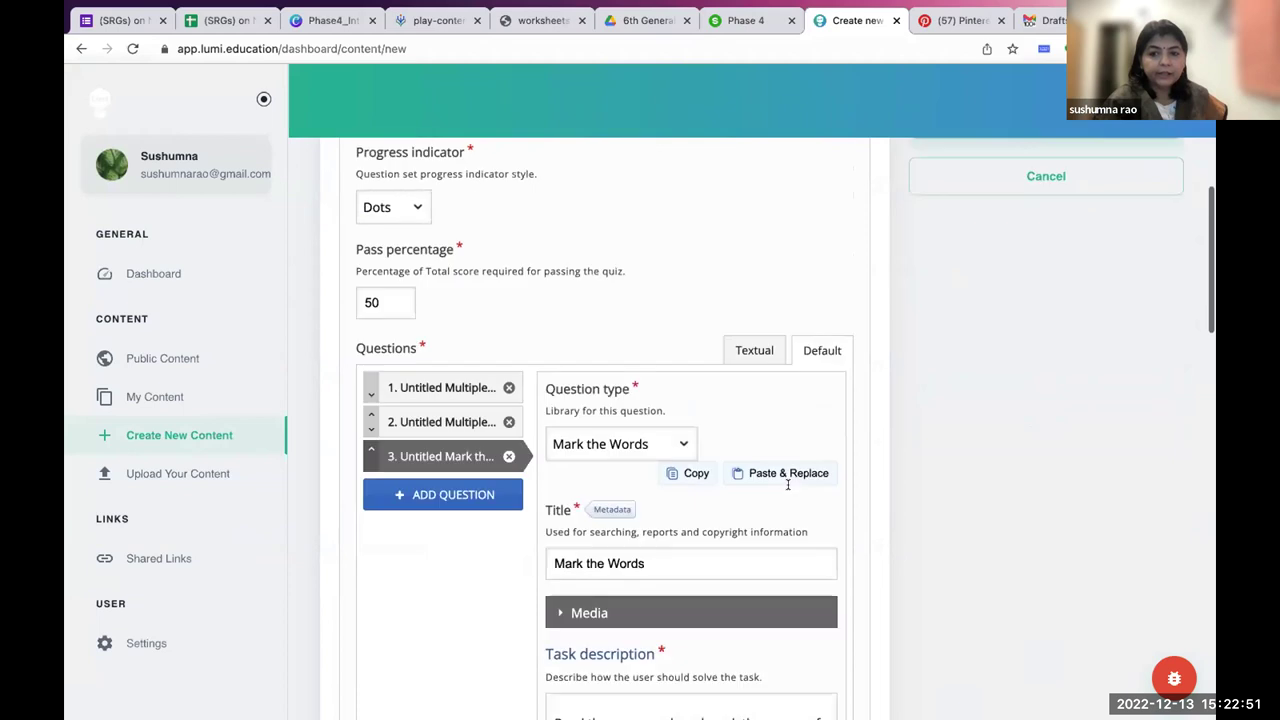
{"action": "left_click", "coordinate": [973, 466]}
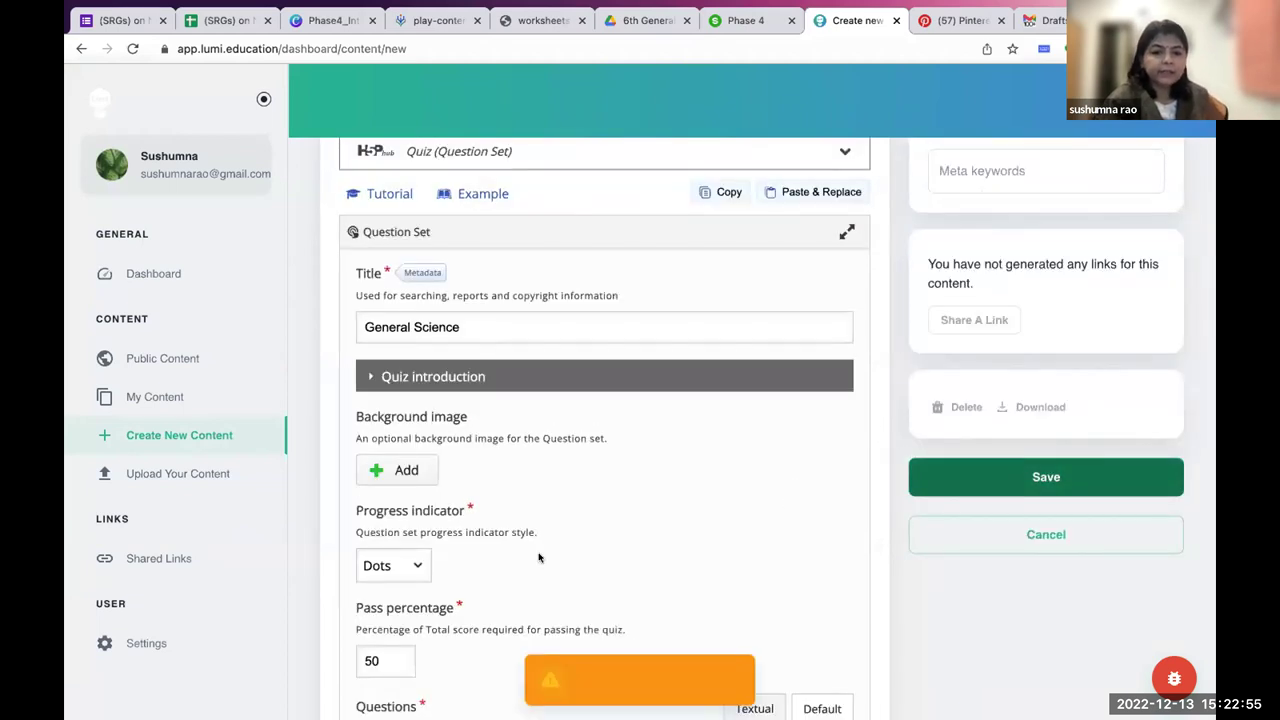
{"action": "scroll", "coordinate": [537, 557], "scroll_direction": "down", "scroll_amount": 4}
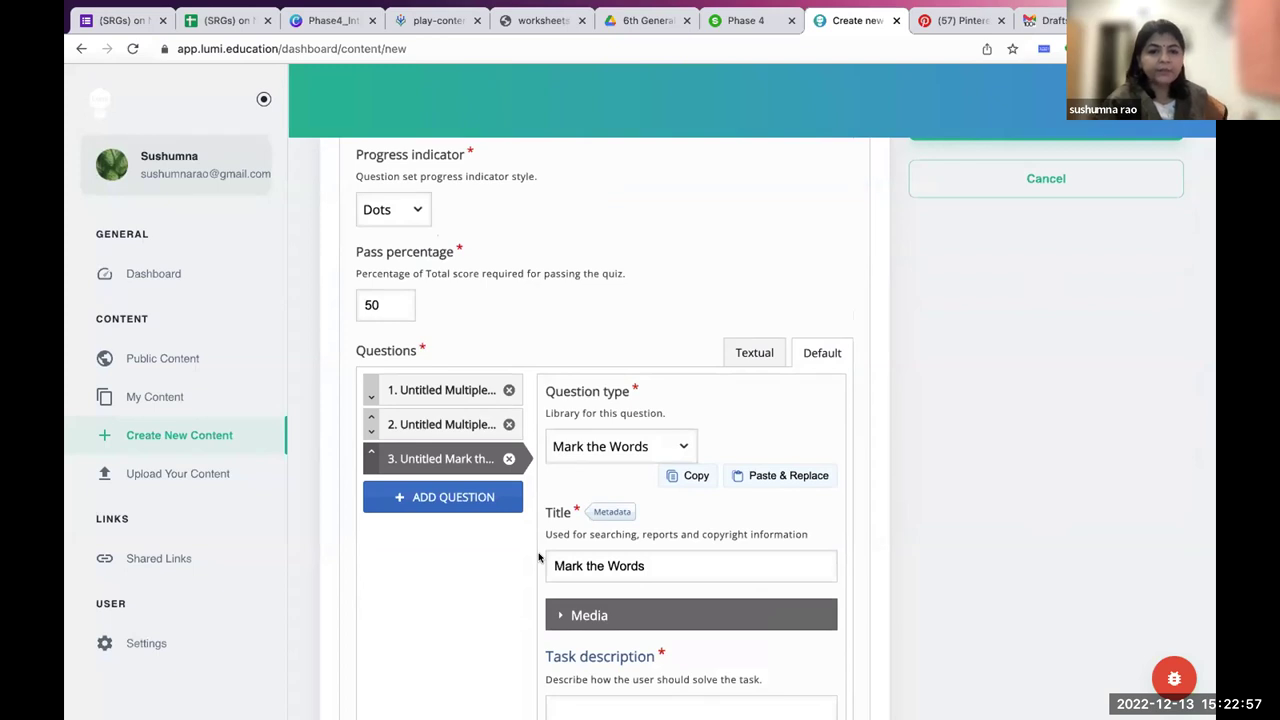